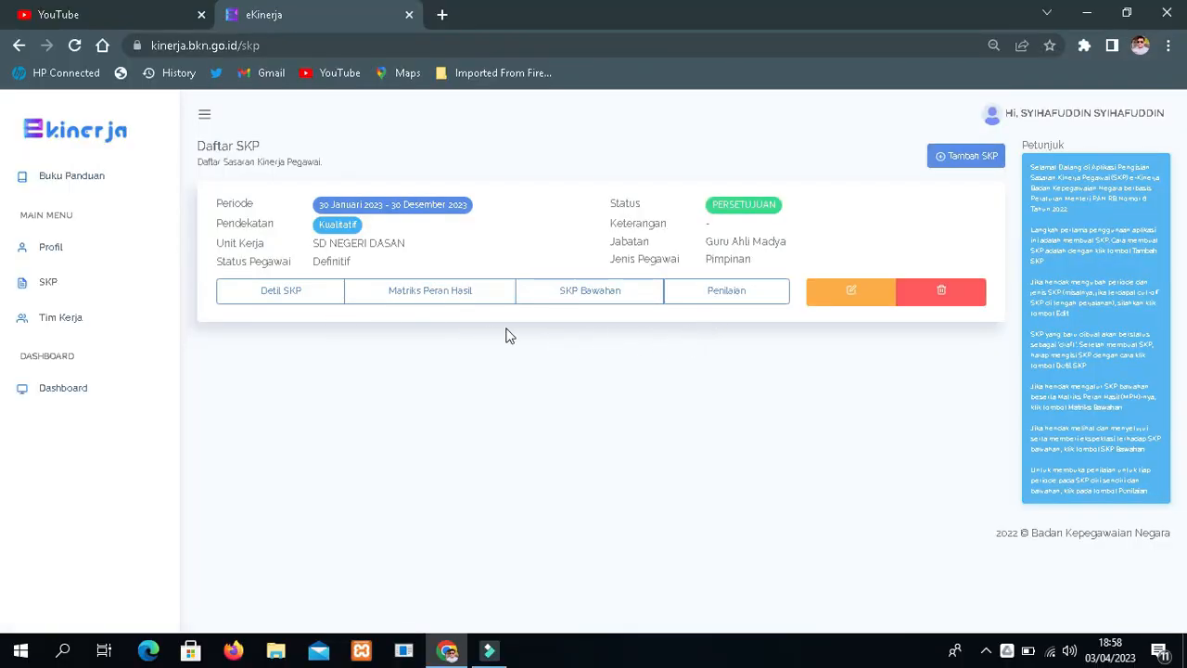
- Open the Penilaian page of the 2023 SKP and review the monthly periods under Pelaksanaan Kinerja
{"action": "left_click", "coordinate": [723, 309]}
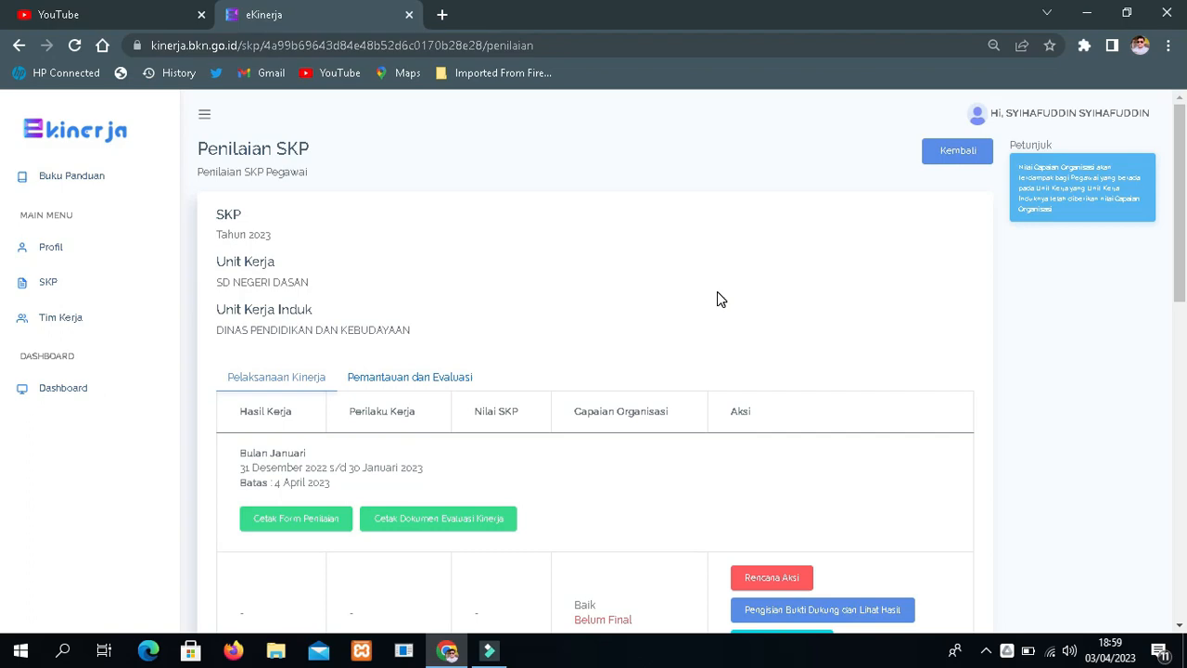
{"action": "scroll", "coordinate": [717, 293], "scroll_direction": "down", "scroll_amount": 3}
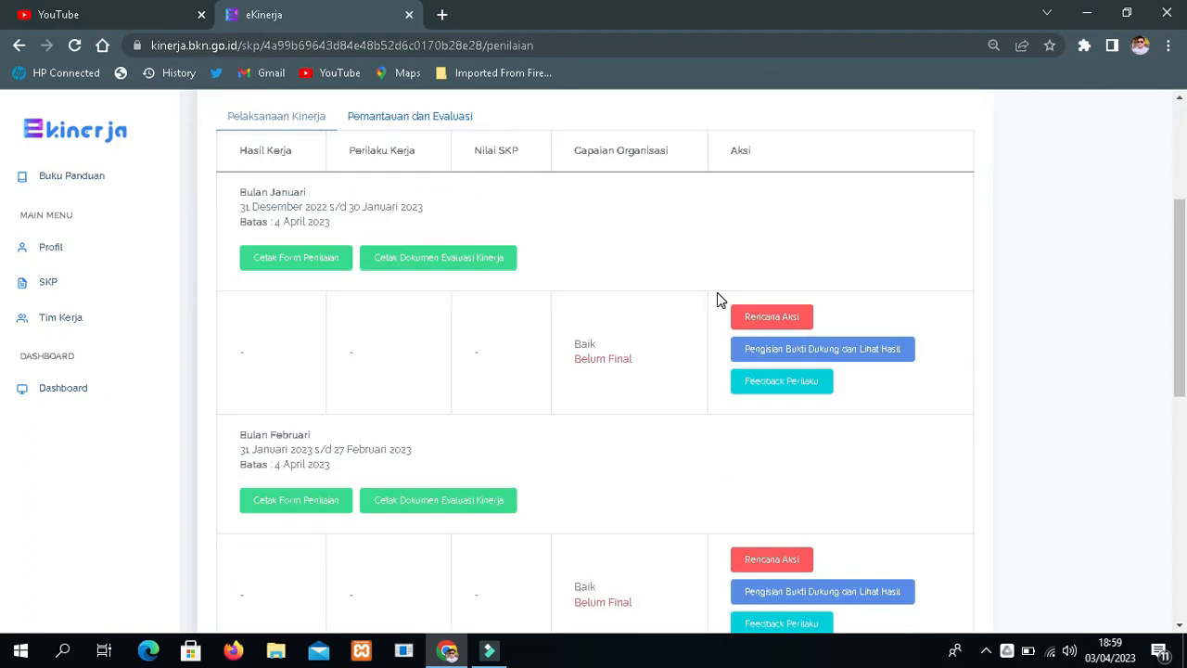
{"action": "scroll", "coordinate": [717, 299], "scroll_direction": "down", "scroll_amount": 3}
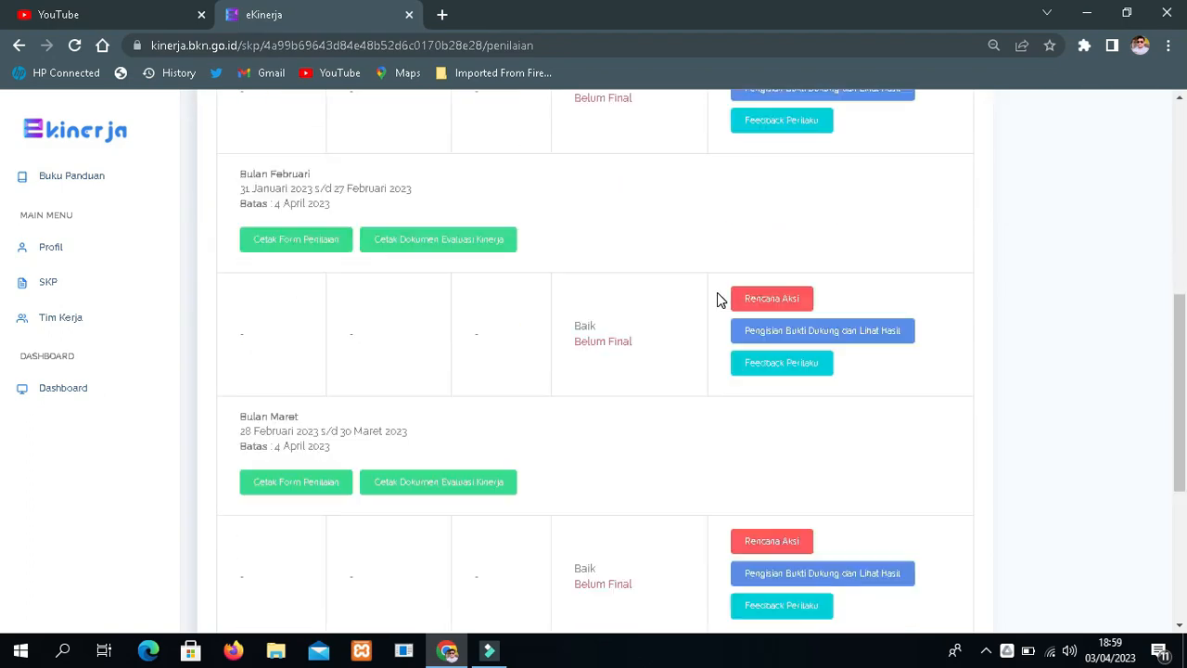
{"action": "scroll", "coordinate": [716, 299], "scroll_direction": "up", "scroll_amount": 3}
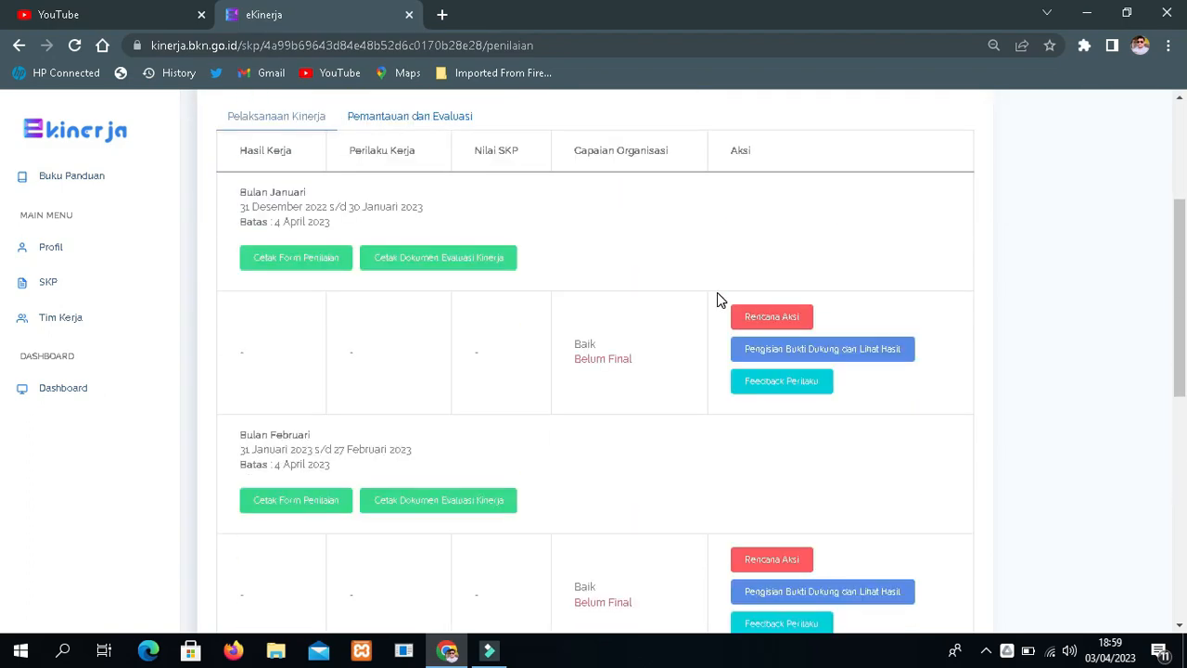
{"action": "scroll", "coordinate": [717, 293], "scroll_direction": "up", "scroll_amount": 3}
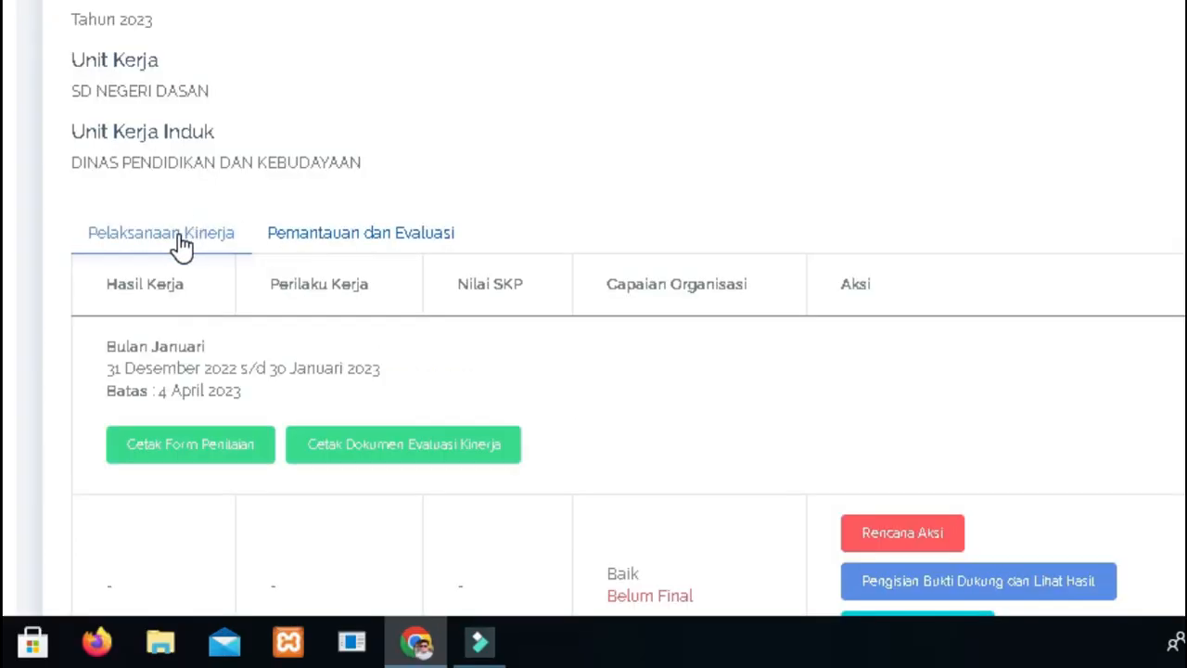
{"action": "left_click", "coordinate": [179, 236]}
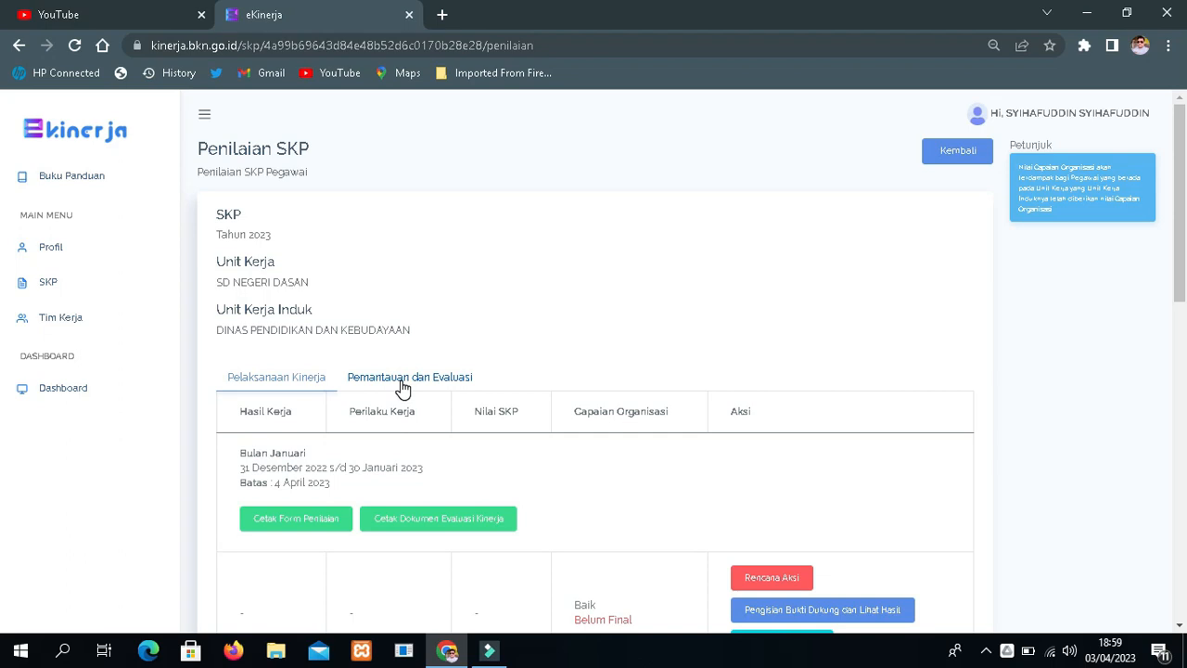
- Show the Pemantauan dan Evaluasi periods of the SKP and review the Bulan Januari, Februari and Maret rows
{"action": "scroll", "coordinate": [489, 376], "scroll_direction": "down", "scroll_amount": 1}
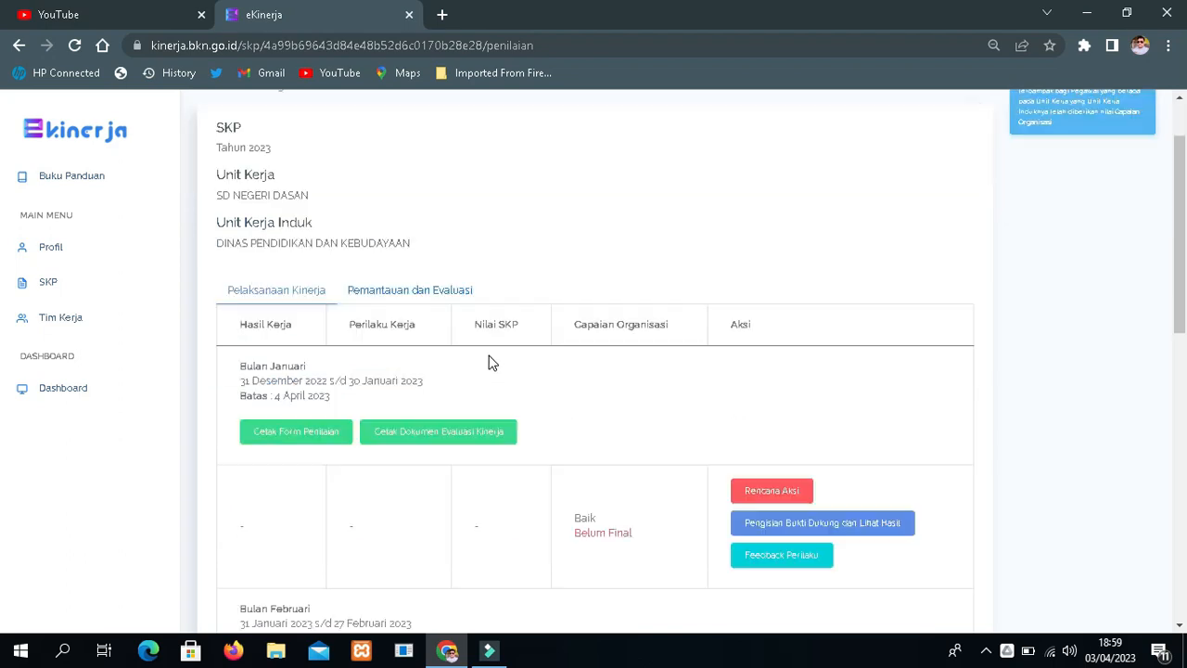
{"action": "scroll", "coordinate": [492, 362], "scroll_direction": "down", "scroll_amount": 1}
{"action": "scroll", "coordinate": [491, 365], "scroll_direction": "up", "scroll_amount": 1}
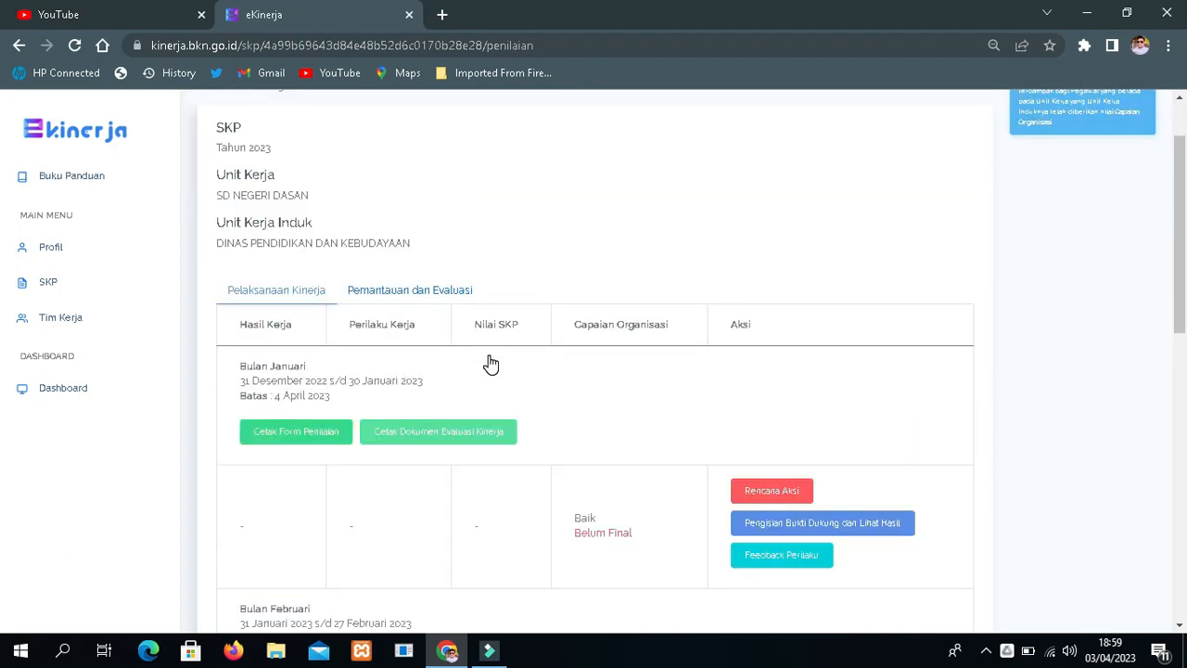
{"action": "left_click", "coordinate": [423, 303]}
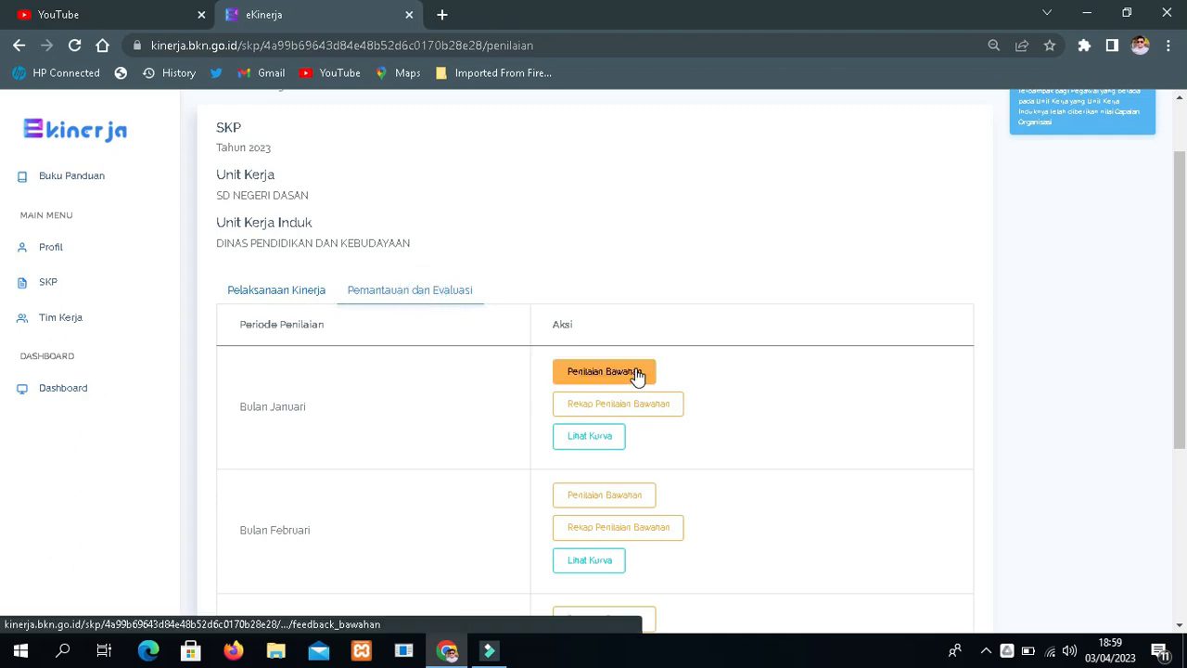
{"action": "scroll", "coordinate": [377, 419], "scroll_direction": "down", "scroll_amount": 1}
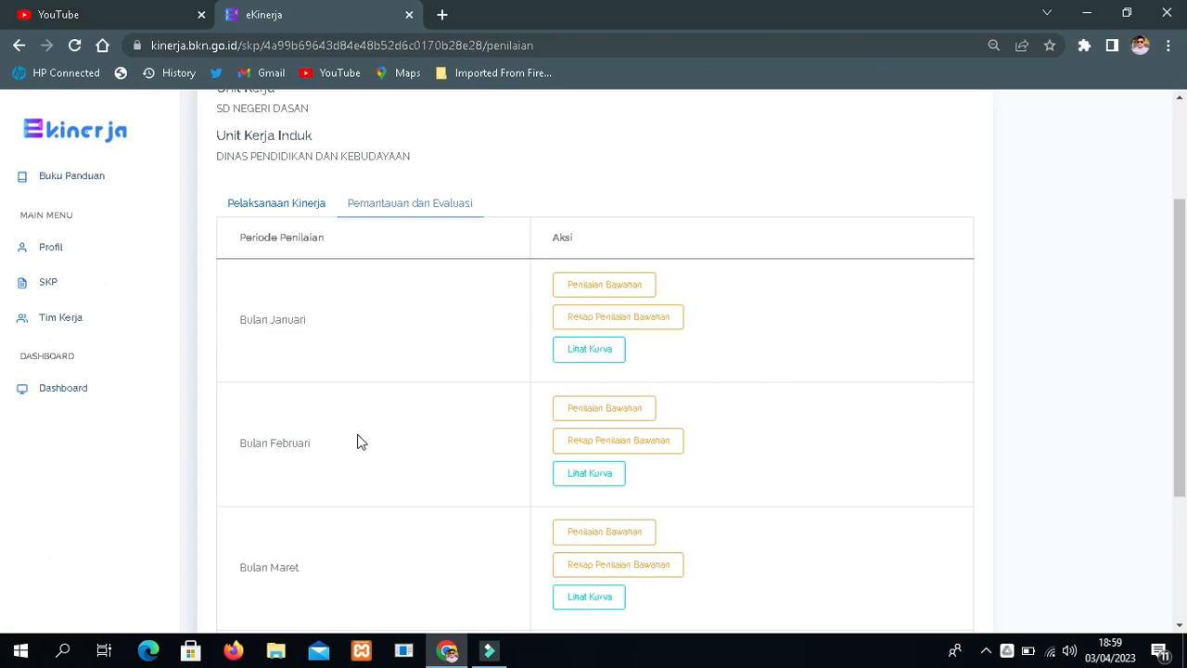
{"action": "scroll", "coordinate": [355, 443], "scroll_direction": "down", "scroll_amount": 1}
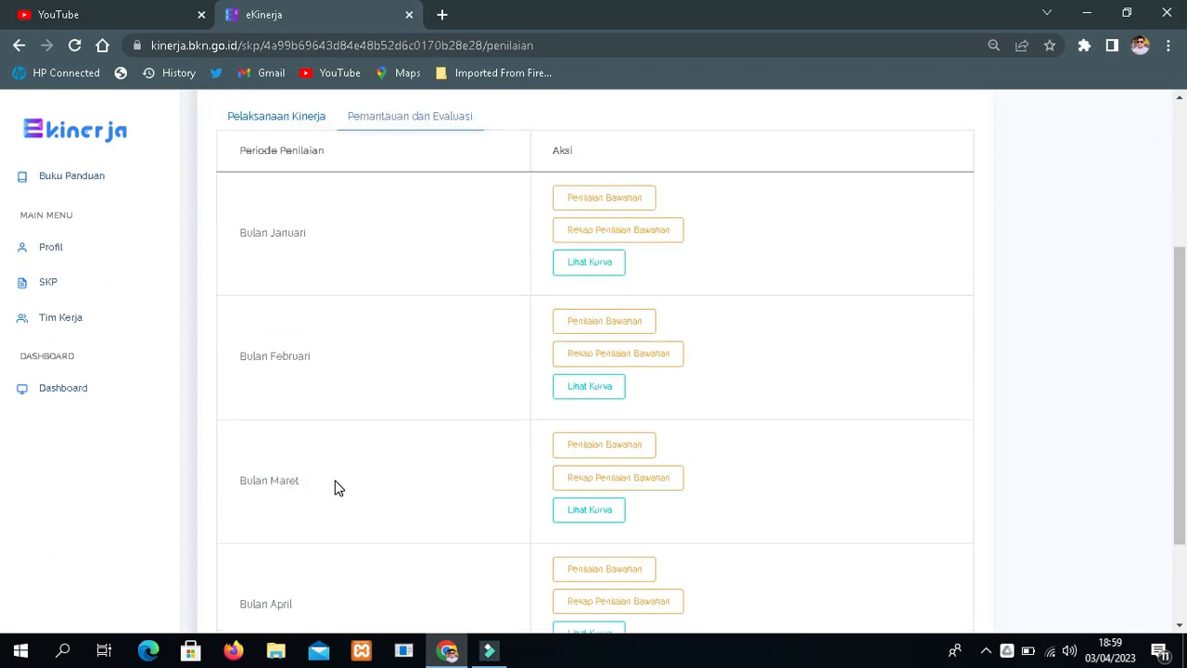
{"action": "scroll", "coordinate": [338, 488], "scroll_direction": "down", "scroll_amount": 1}
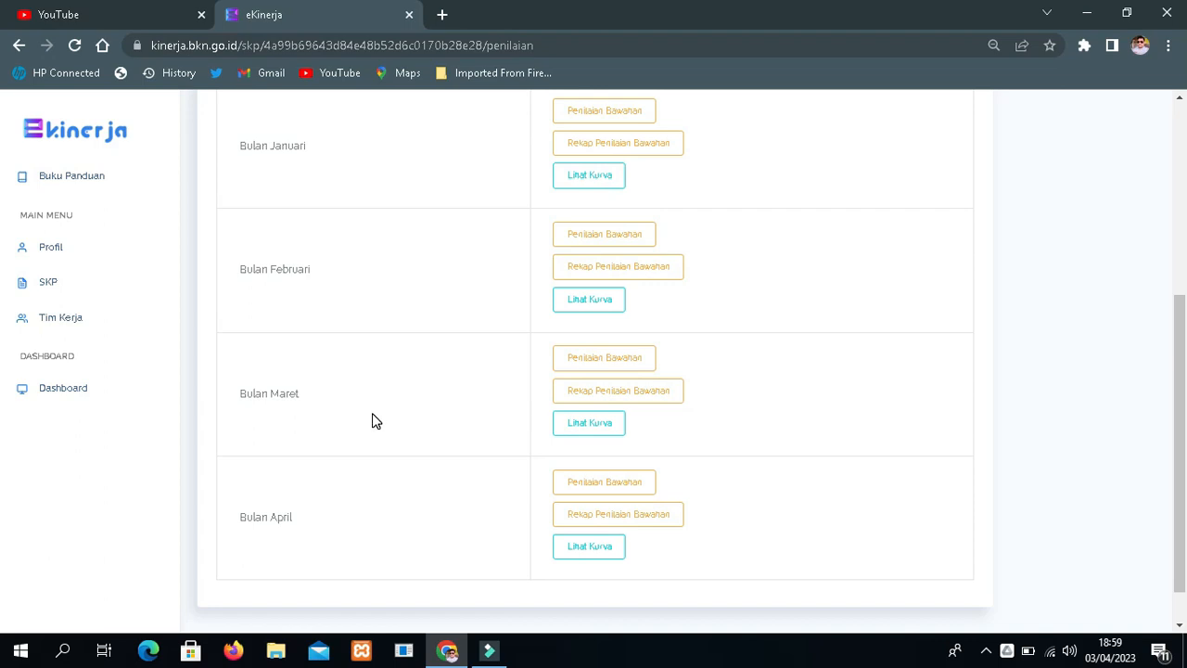
{"action": "scroll", "coordinate": [375, 421], "scroll_direction": "up", "scroll_amount": 1}
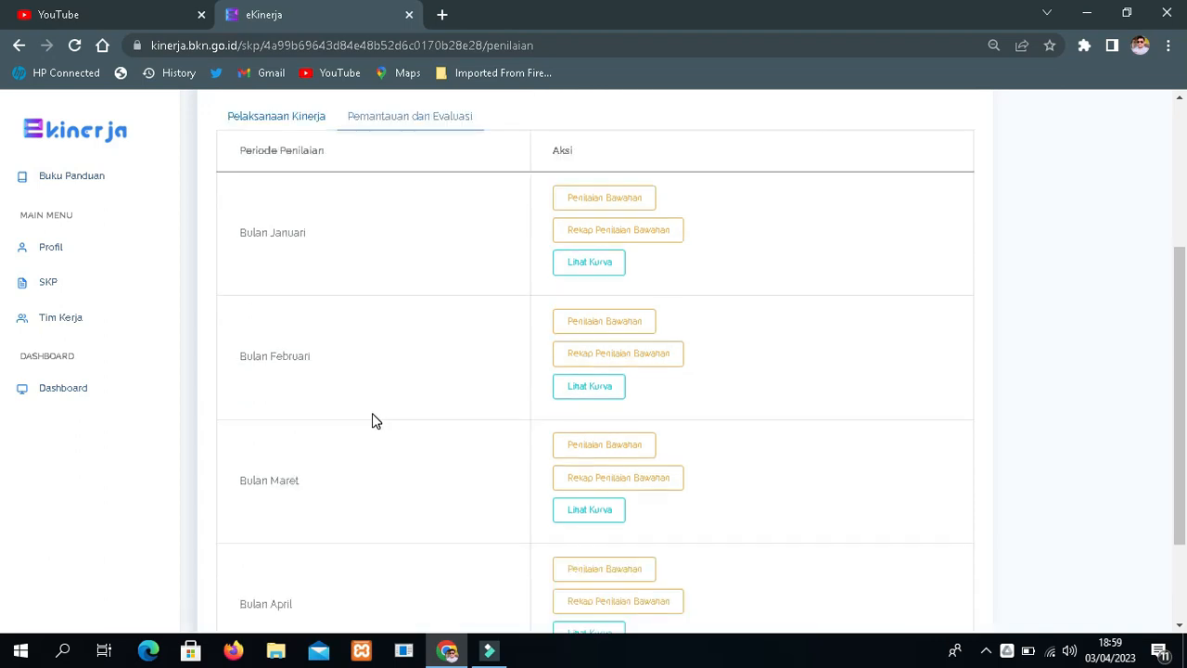
{"action": "triple_click", "coordinate": [313, 232]}
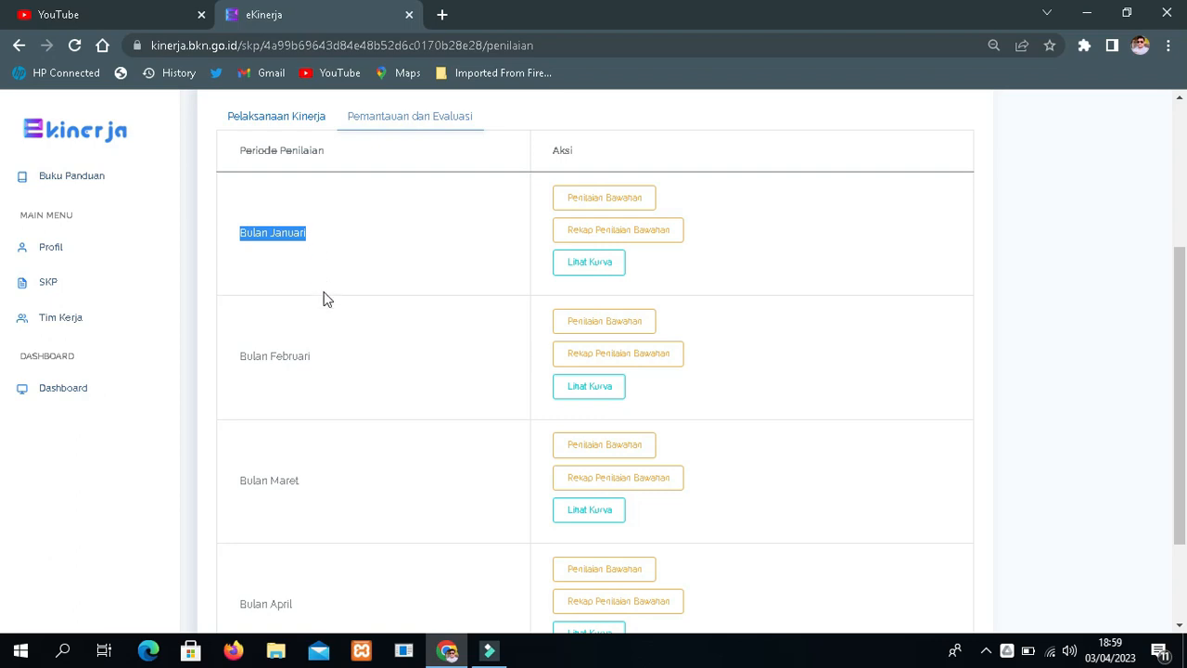
{"action": "left_click_drag", "start_coordinate": [240, 356], "coordinate": [322, 367]}
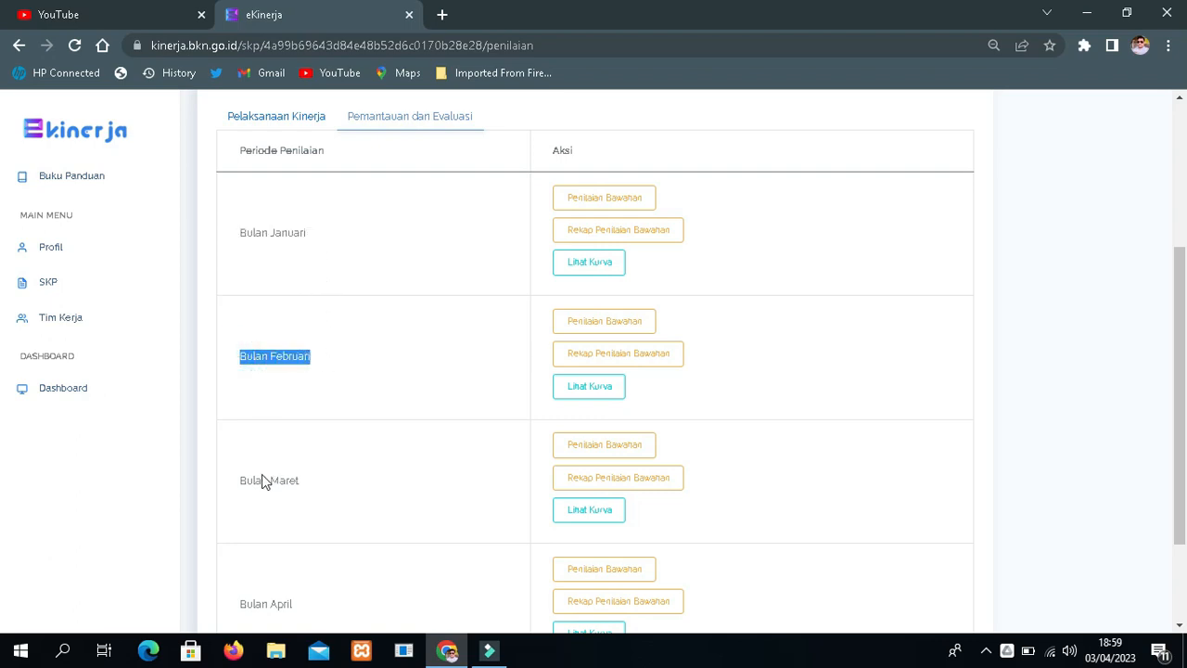
{"action": "left_click_drag", "start_coordinate": [239, 480], "coordinate": [388, 430]}
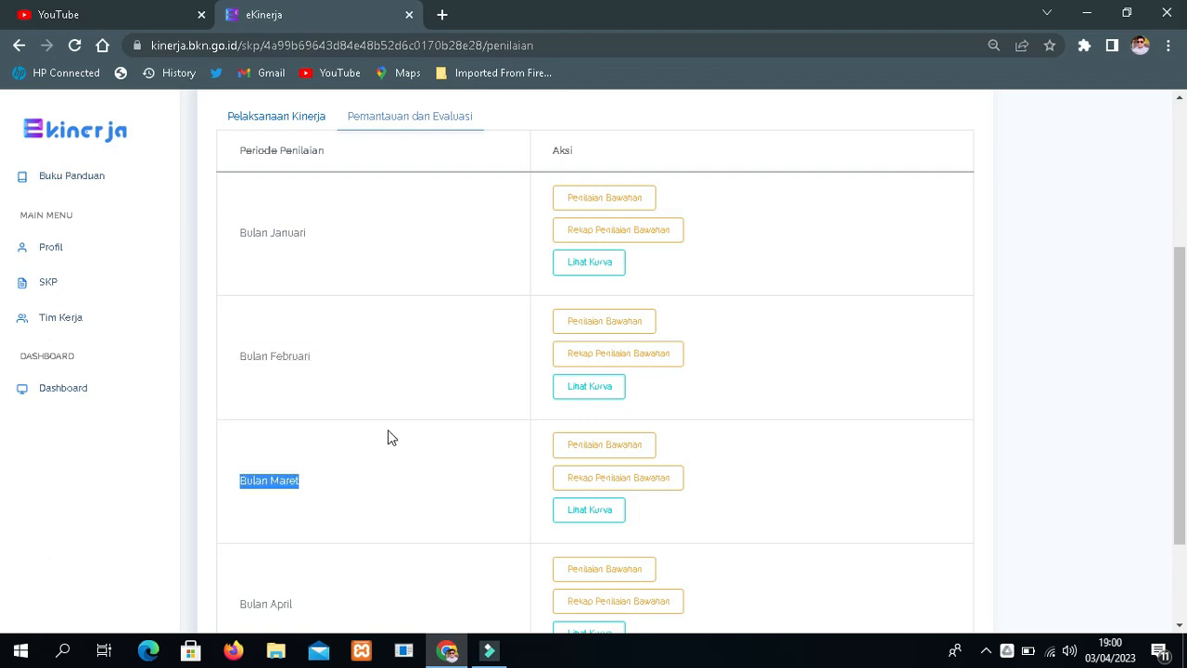
{"action": "left_click", "coordinate": [422, 371]}
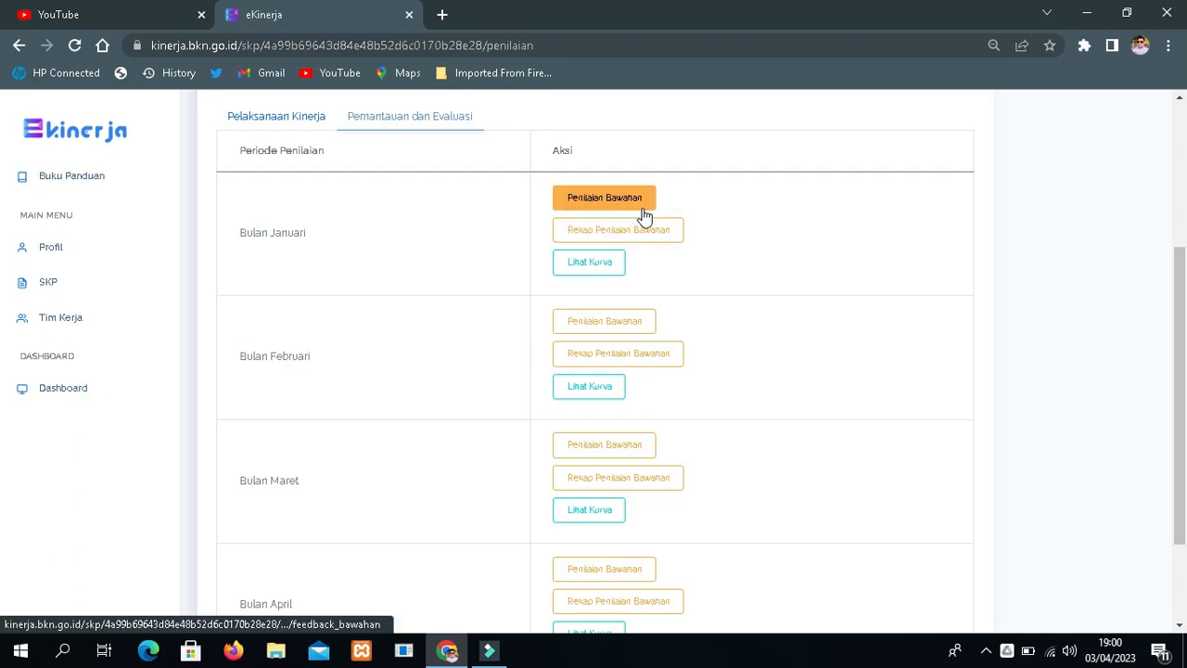
- Open Penilaian Bawahan for Bulan Januari and choose the second listed subordinate, a Guru Muda marked Belum Dinilai
{"action": "left_click", "coordinate": [587, 208]}
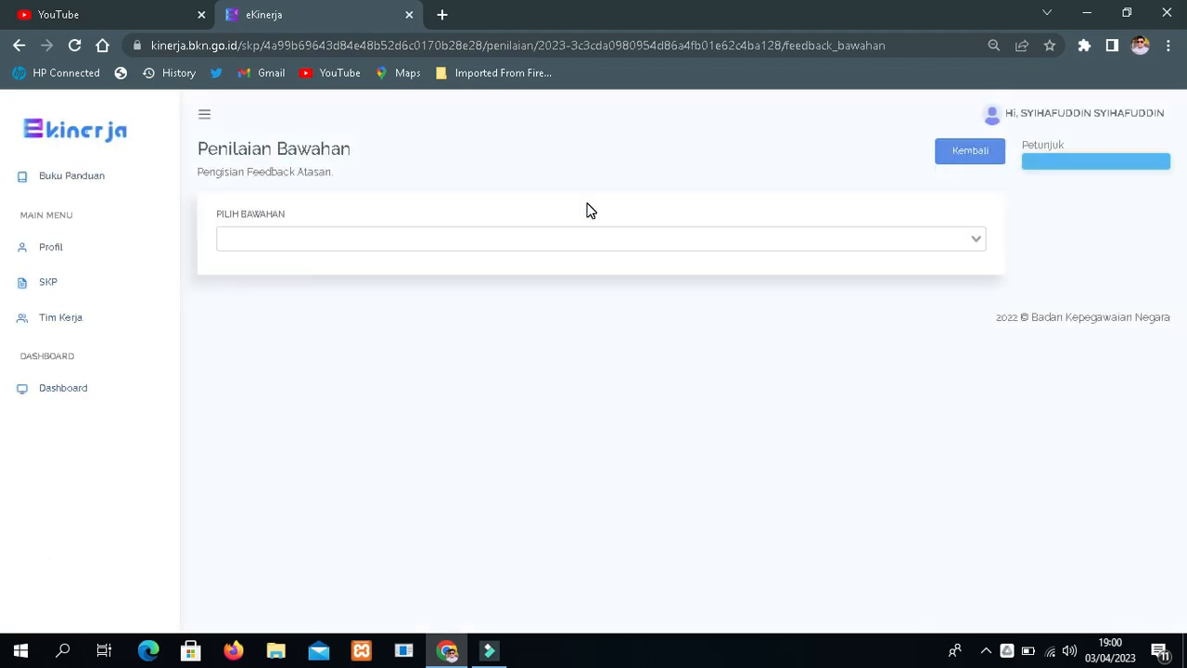
{"action": "left_click", "coordinate": [974, 240]}
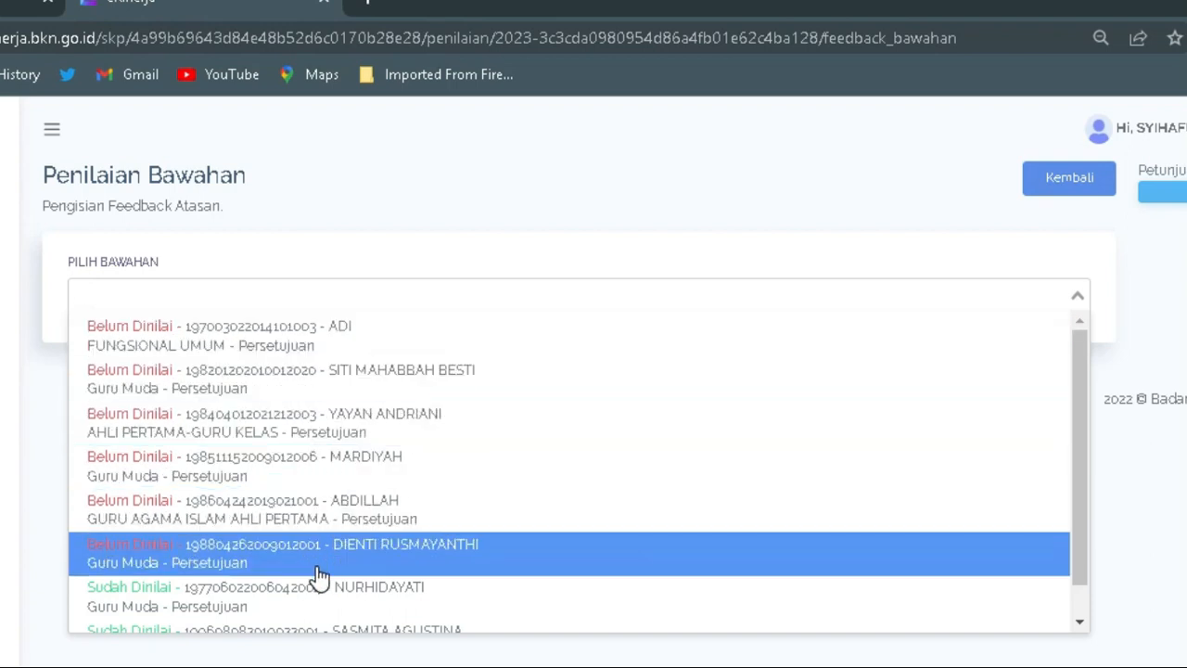
{"action": "scroll", "coordinate": [278, 616], "scroll_direction": "down", "scroll_amount": 1}
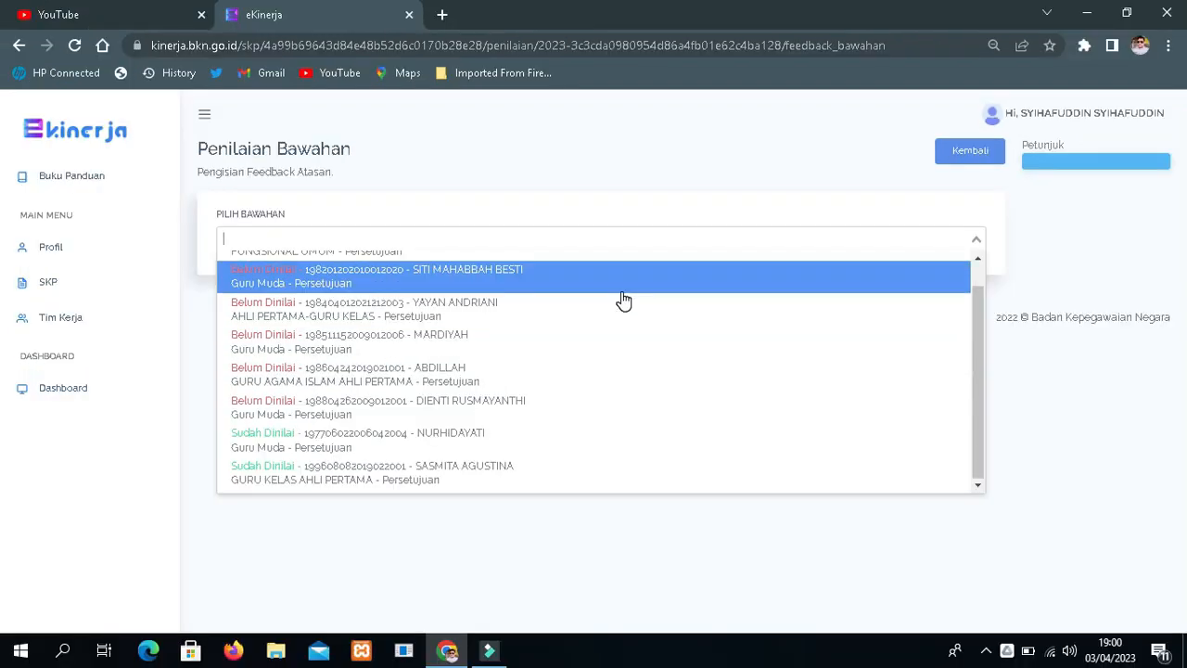
{"action": "scroll", "coordinate": [617, 344], "scroll_direction": "up", "scroll_amount": 1}
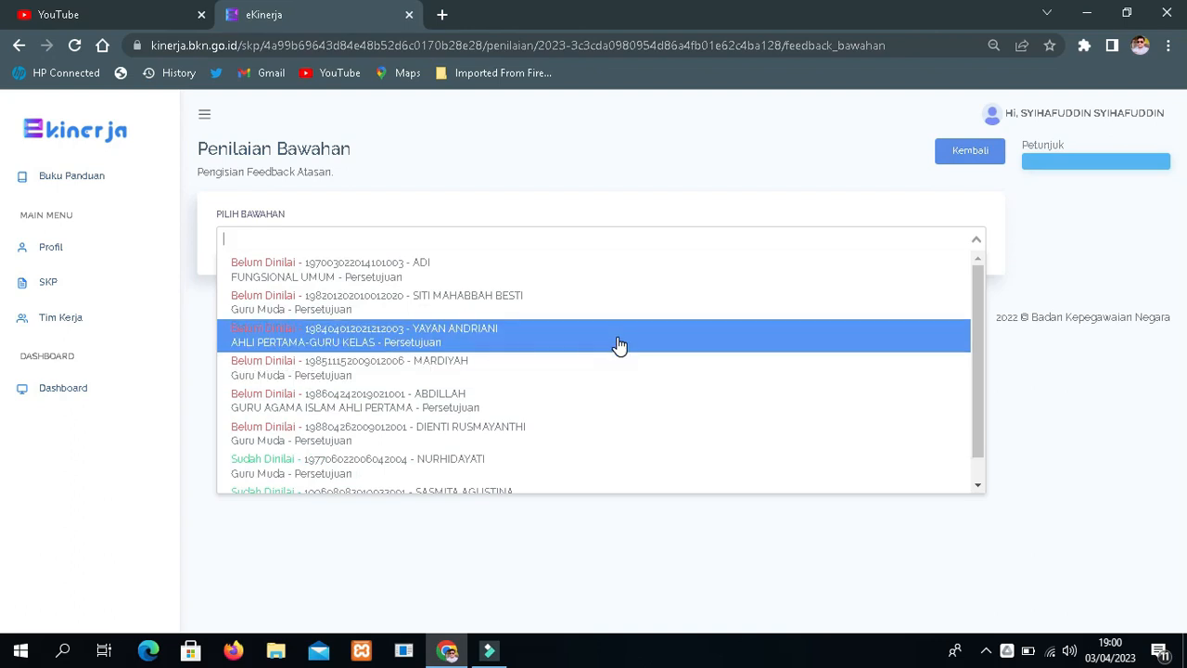
{"action": "left_click", "coordinate": [514, 306]}
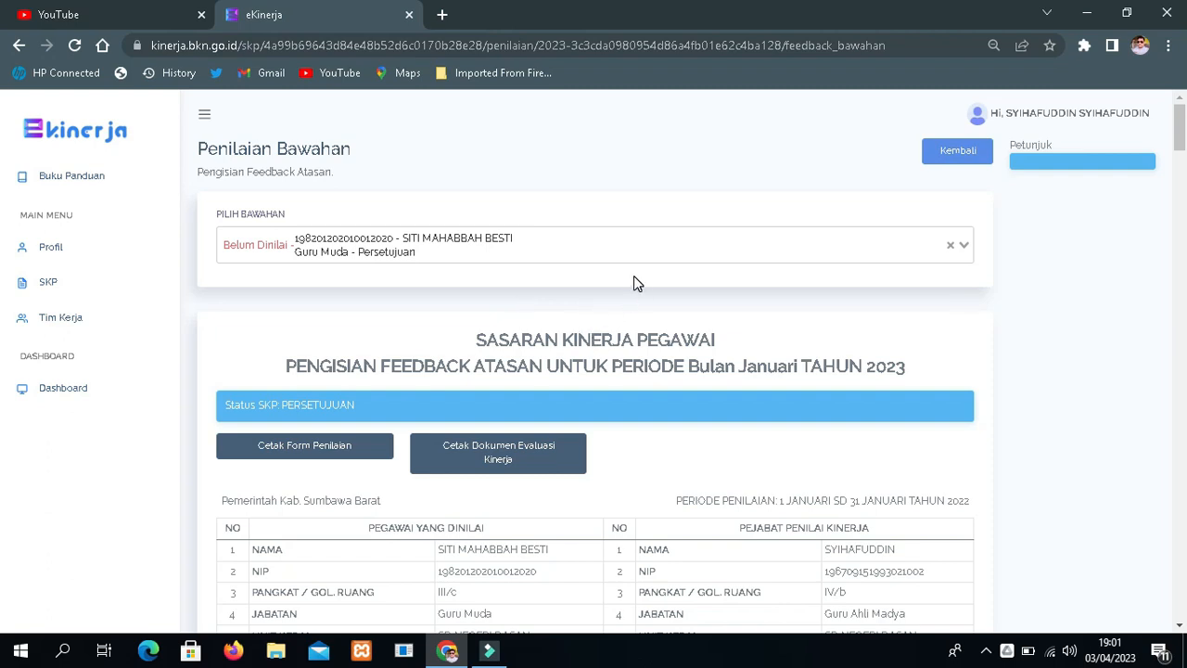
- Examine the subordinate's January feedback form, including the employee details and the Hasil Kerja table
{"action": "scroll", "coordinate": [635, 277], "scroll_direction": "down", "scroll_amount": 2}
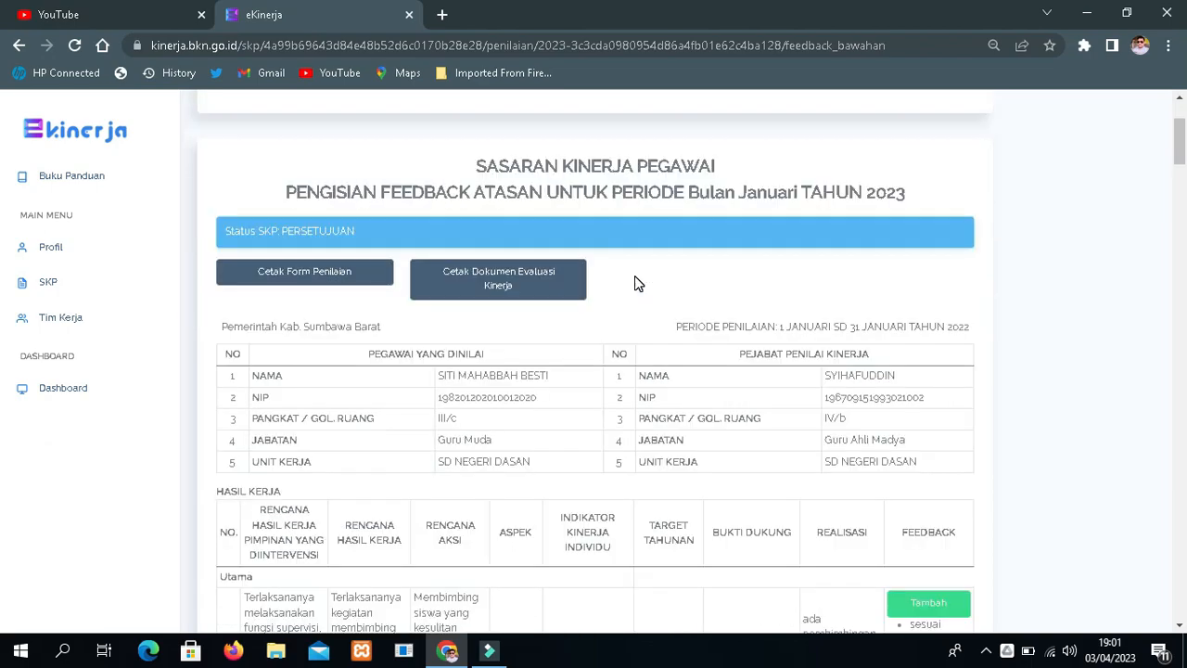
{"action": "scroll", "coordinate": [635, 277], "scroll_direction": "down", "scroll_amount": 2}
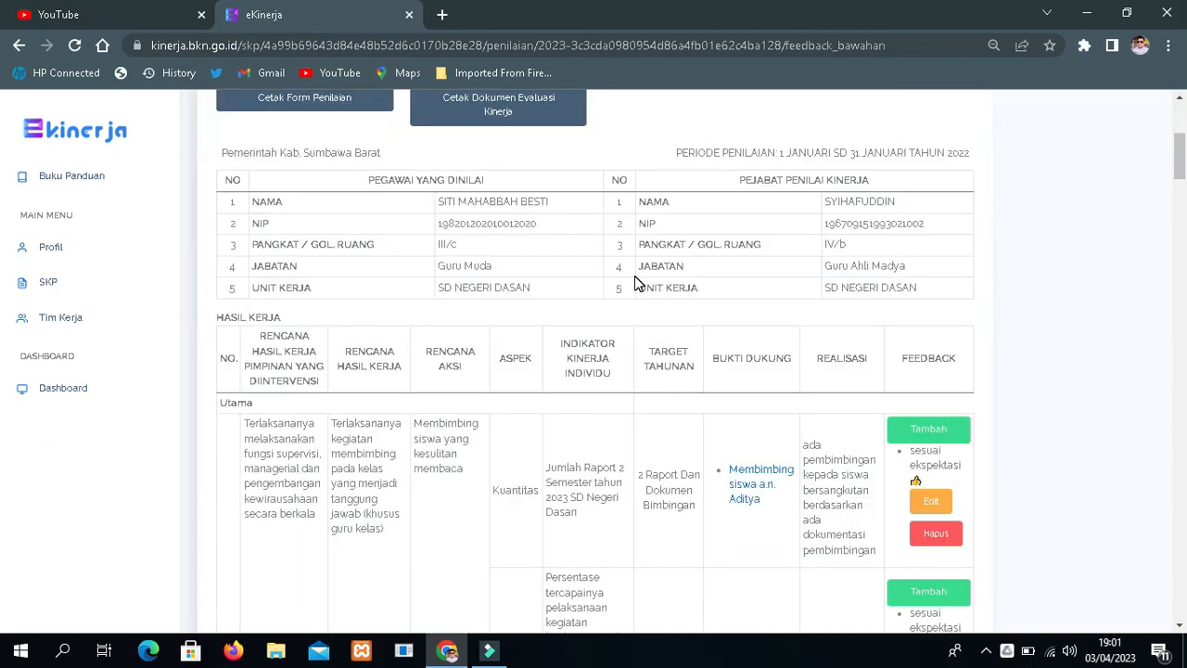
{"action": "scroll", "coordinate": [634, 276], "scroll_direction": "up", "scroll_amount": 1}
{"action": "scroll", "coordinate": [634, 275], "scroll_direction": "down", "scroll_amount": 4}
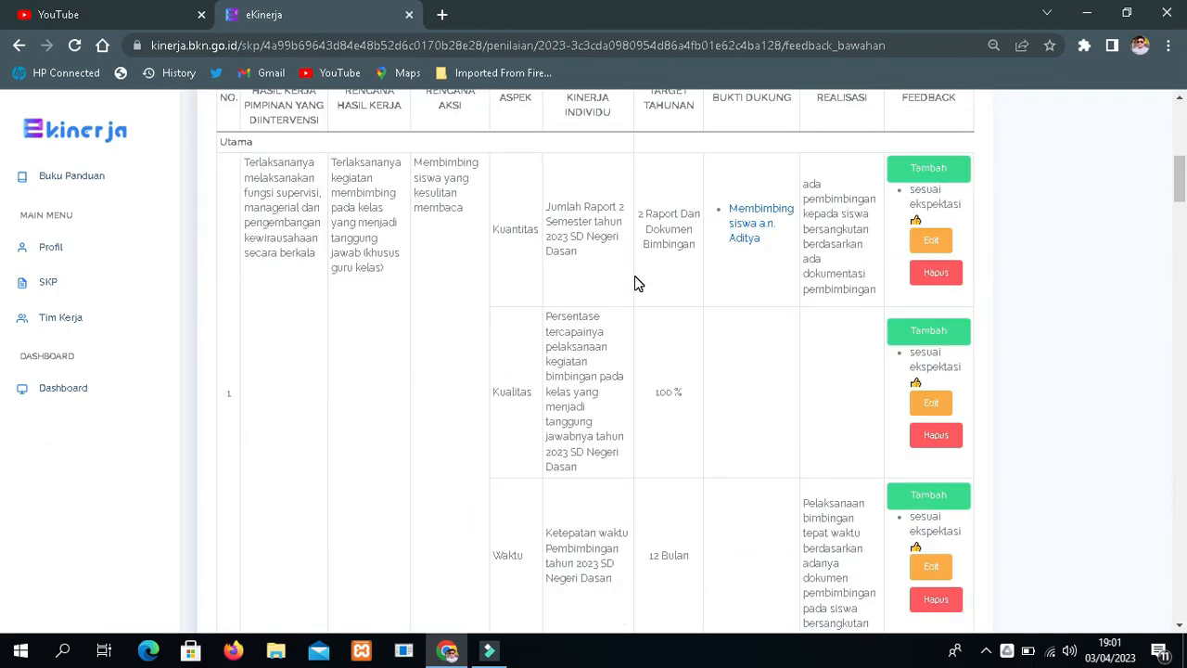
{"action": "scroll", "coordinate": [634, 275], "scroll_direction": "down", "scroll_amount": 8}
{"action": "scroll", "coordinate": [634, 275], "scroll_direction": "up", "scroll_amount": 5}
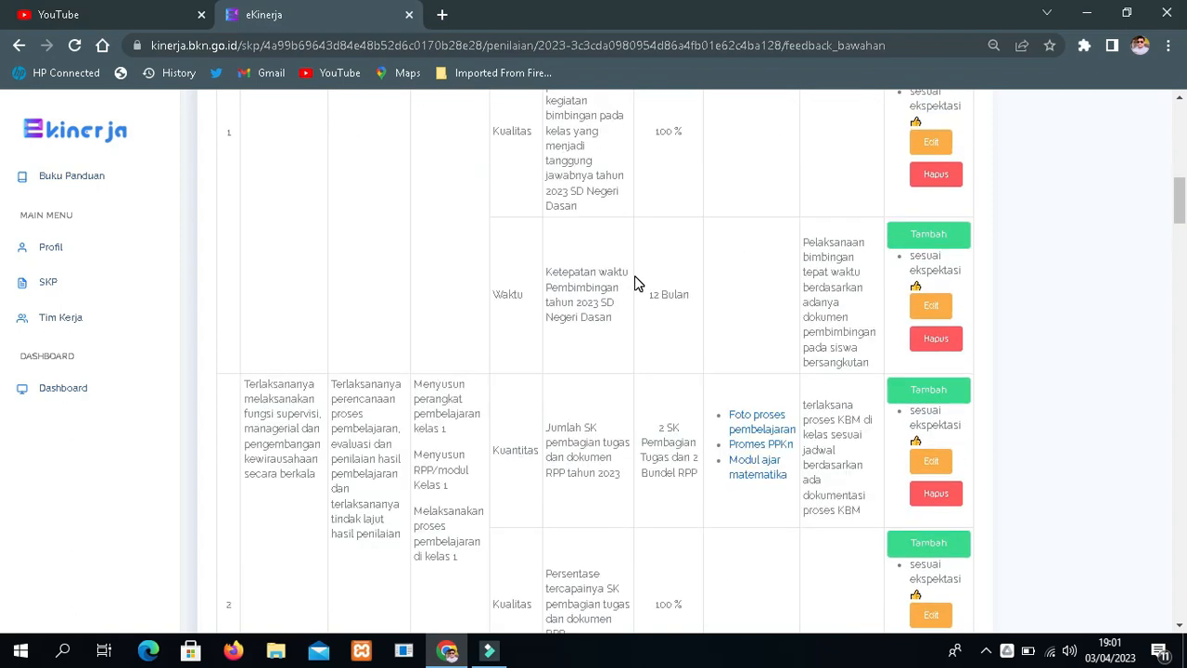
{"action": "scroll", "coordinate": [634, 276], "scroll_direction": "up", "scroll_amount": 6}
{"action": "scroll", "coordinate": [638, 282], "scroll_direction": "up", "scroll_amount": 1}
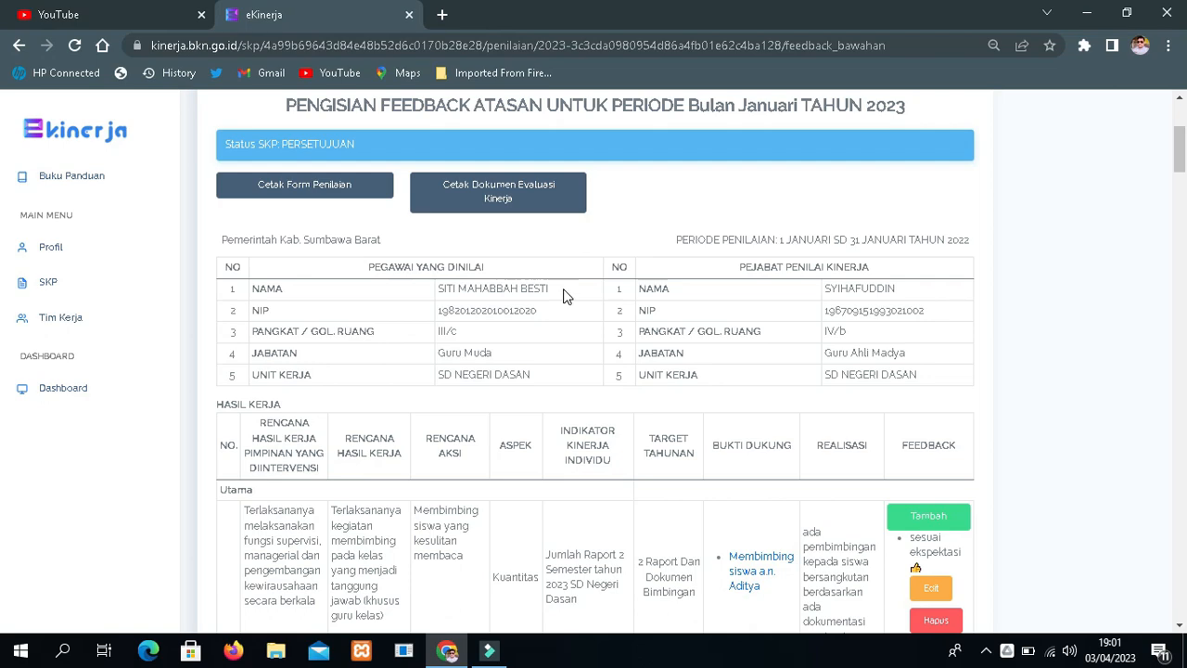
- Examine the Bukti Dukung, Realisasi and Feedback columns for the first main work result in Hasil Kerja
{"action": "scroll", "coordinate": [566, 295], "scroll_direction": "down", "scroll_amount": 5}
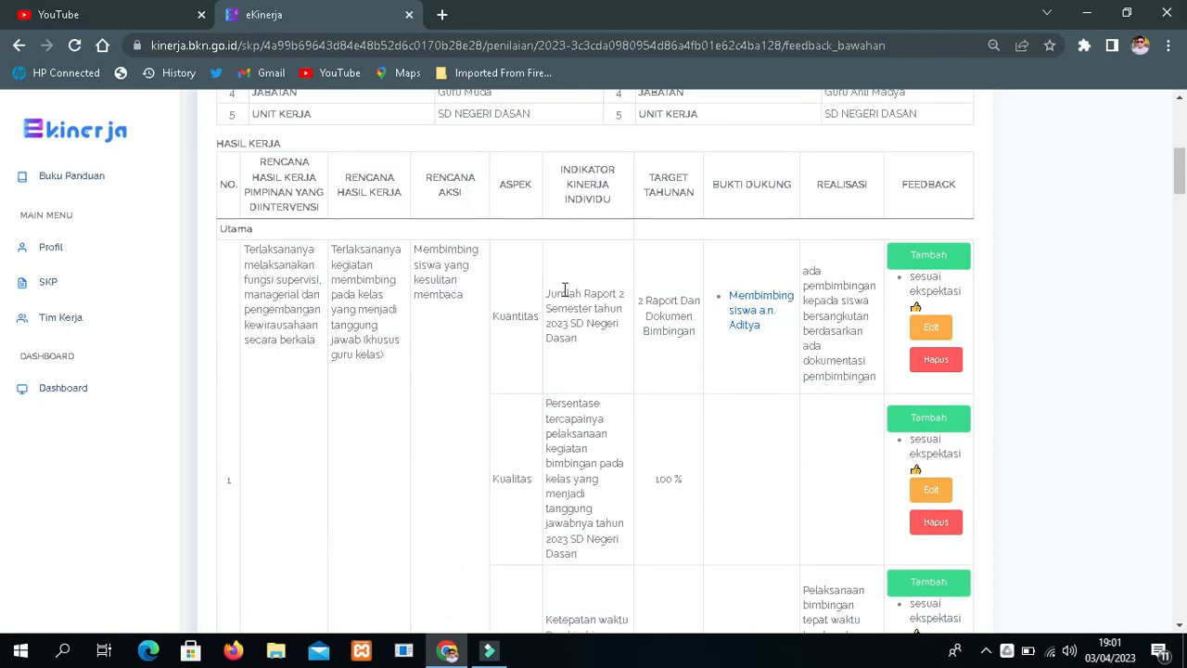
{"action": "scroll", "coordinate": [565, 291], "scroll_direction": "up", "scroll_amount": 1}
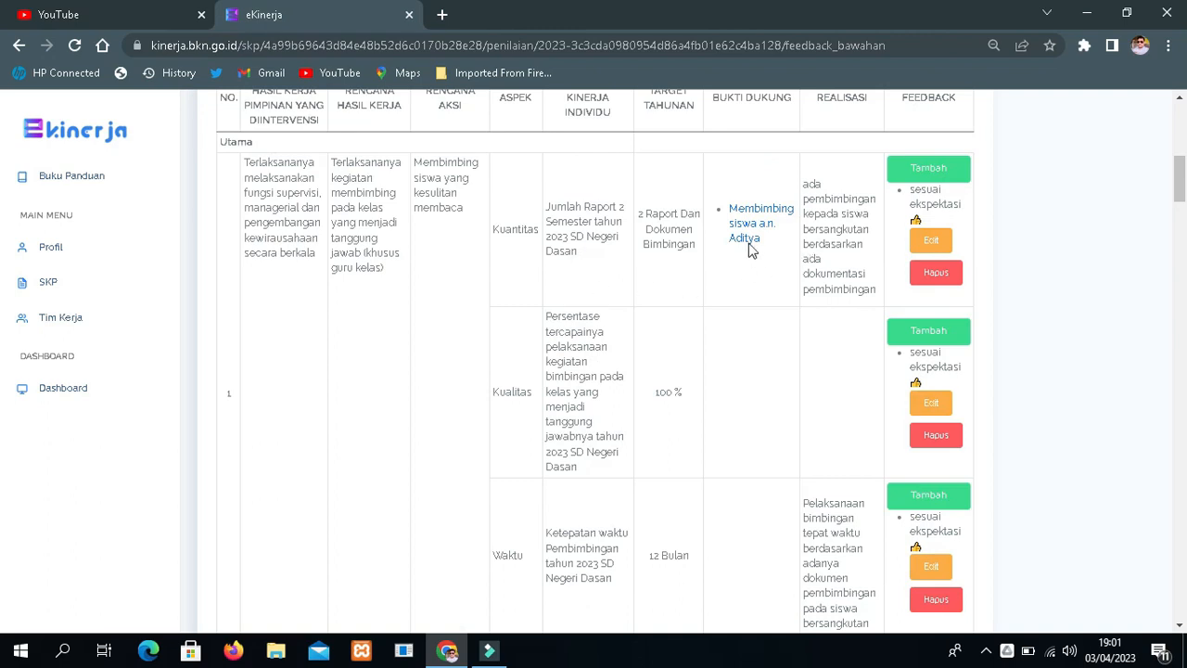
{"action": "scroll", "coordinate": [756, 222], "scroll_direction": "up", "scroll_amount": 1}
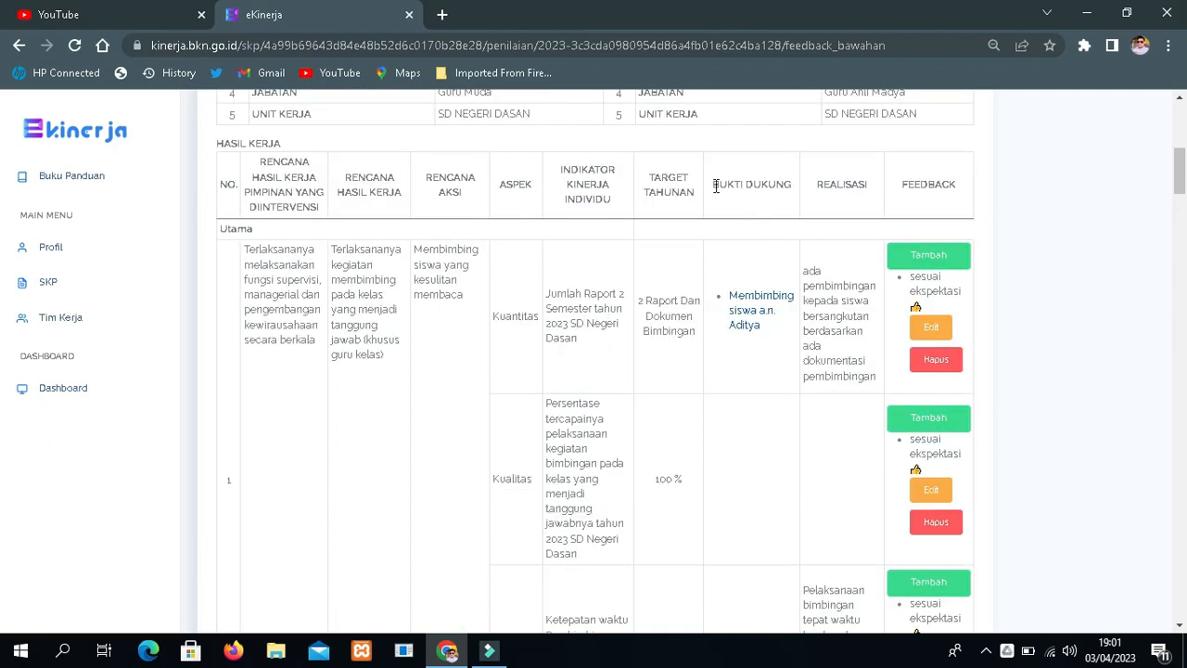
{"action": "left_click_drag", "start_coordinate": [715, 185], "coordinate": [789, 180]}
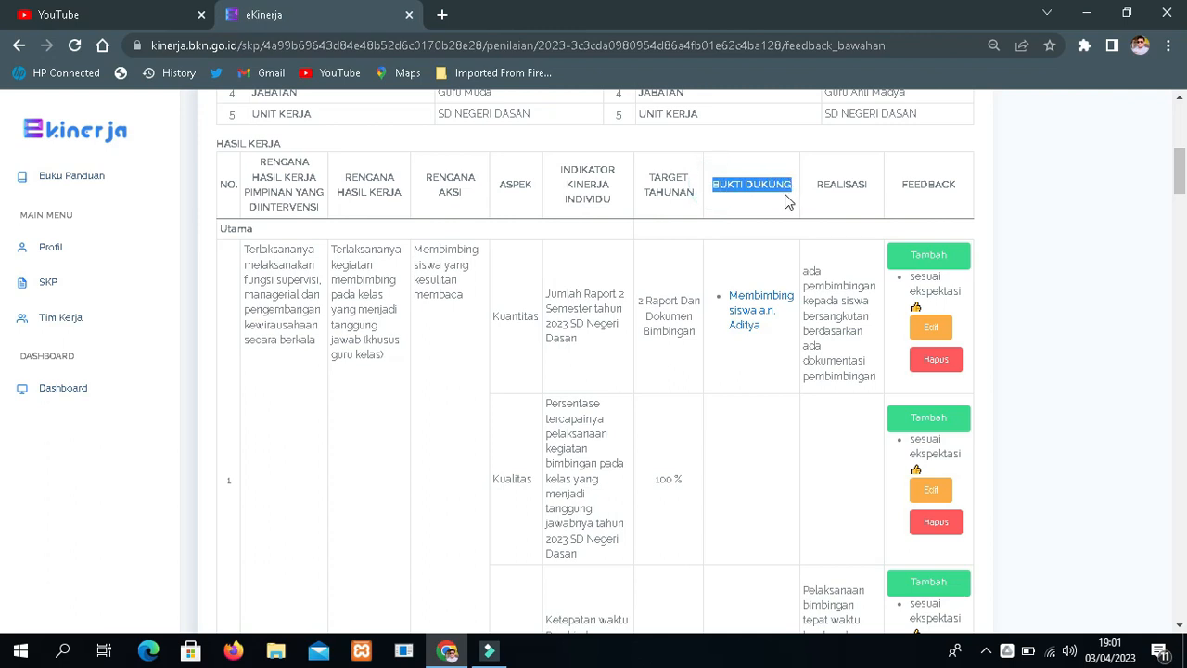
{"action": "left_click", "coordinate": [765, 203]}
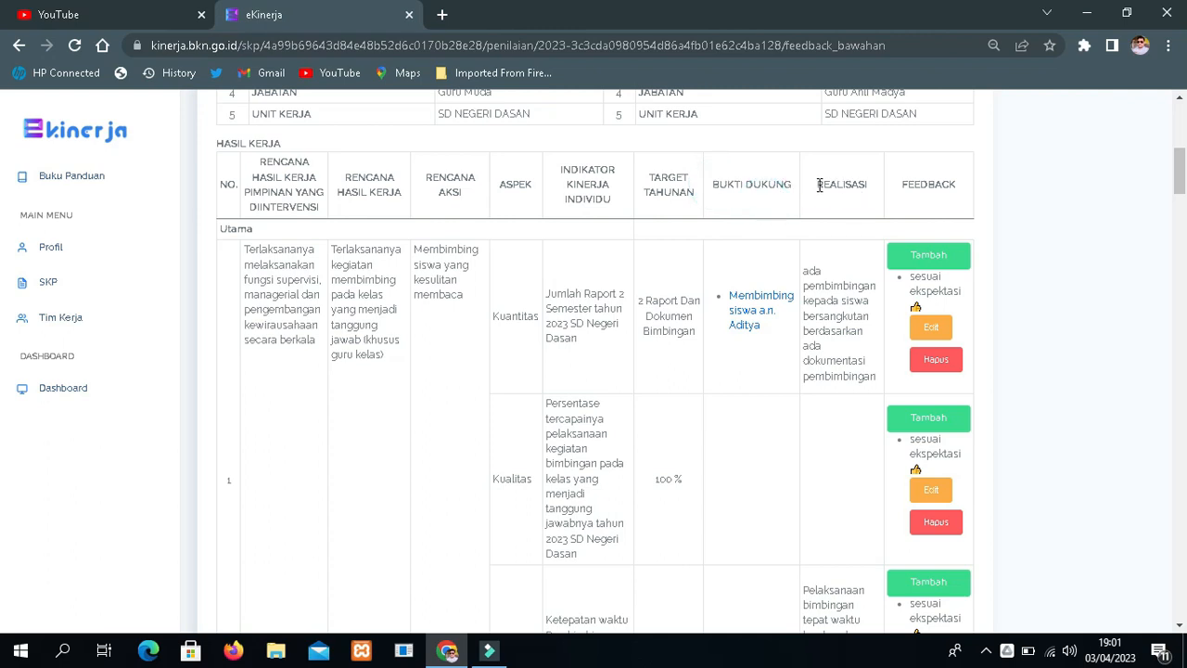
{"action": "left_click_drag", "start_coordinate": [819, 184], "coordinate": [964, 191]}
{"action": "left_click", "coordinate": [922, 204]}
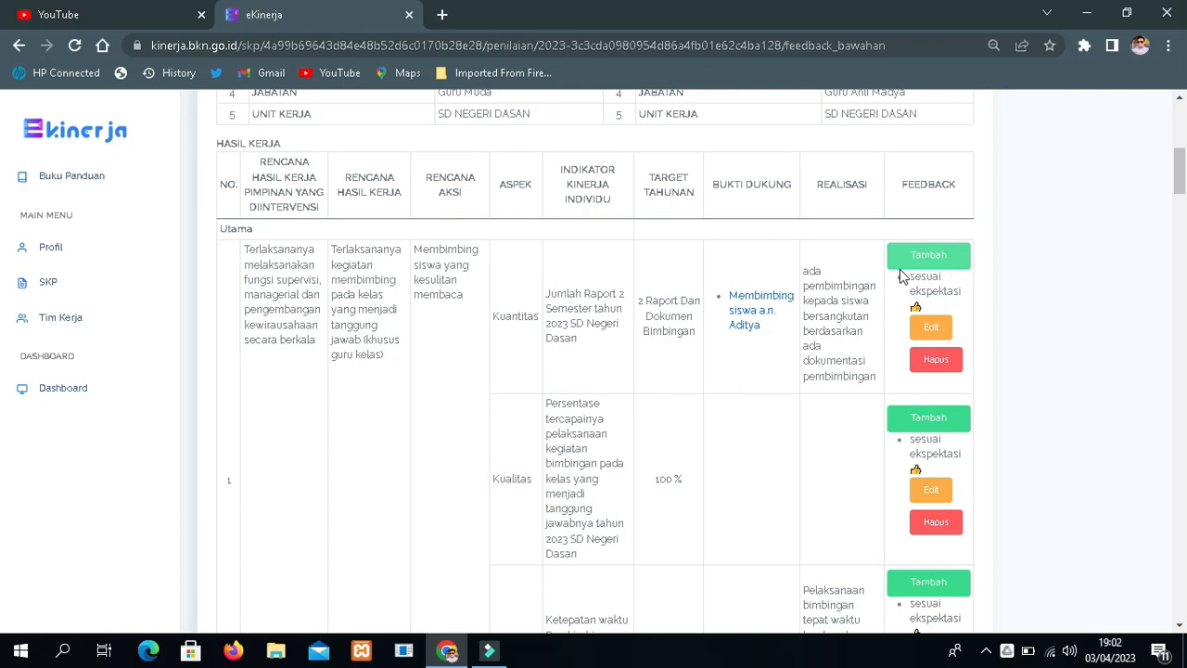
{"action": "scroll", "coordinate": [935, 273], "scroll_direction": "down", "scroll_amount": 5}
{"action": "scroll", "coordinate": [937, 276], "scroll_direction": "up", "scroll_amount": 4}
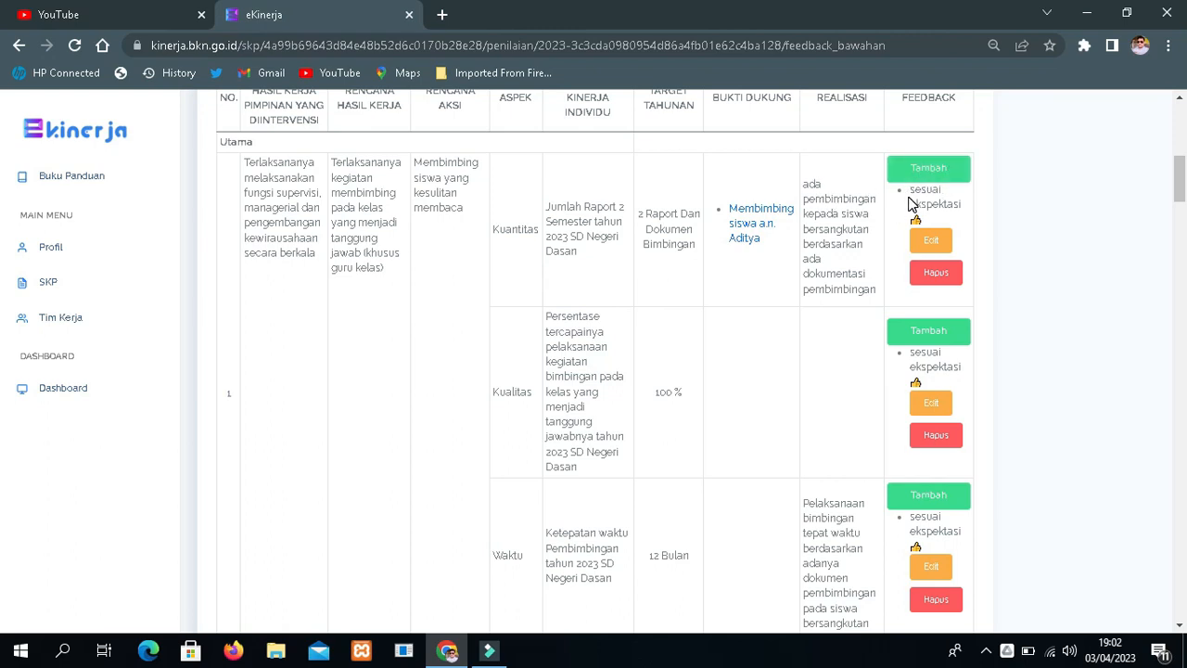
{"action": "scroll", "coordinate": [914, 204], "scroll_direction": "up", "scroll_amount": 1}
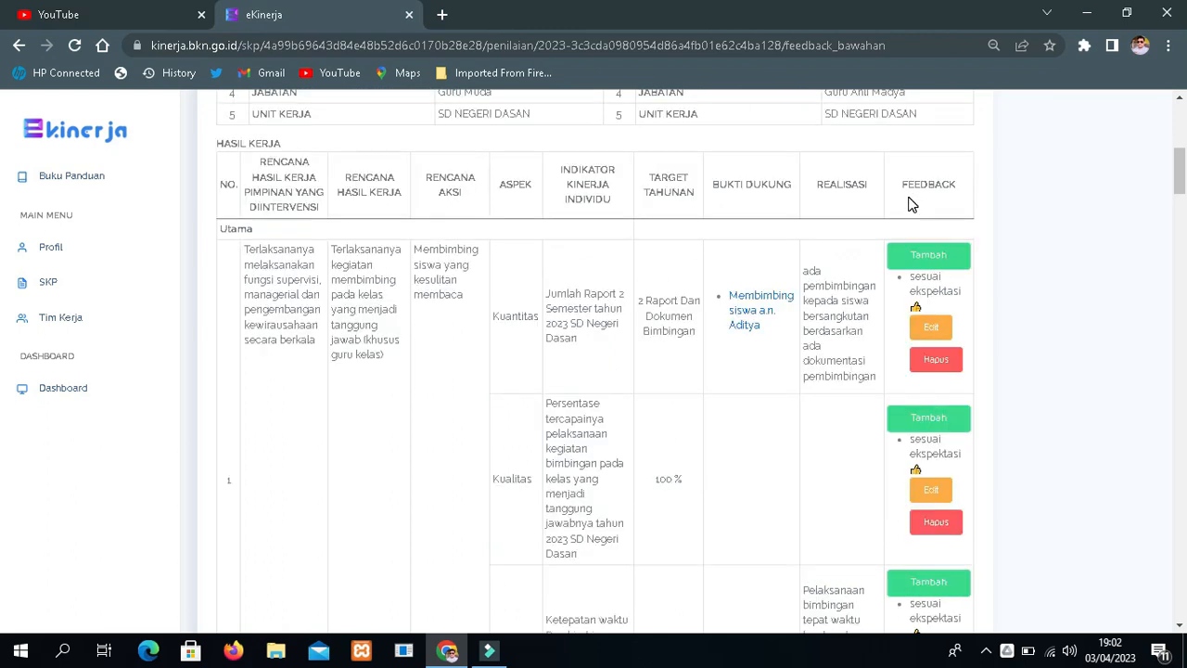
- Open the add-feedback form for the Kuantitas aspect of the first work result, view its suggested entries, and close it without saving
{"action": "left_click", "coordinate": [930, 259]}
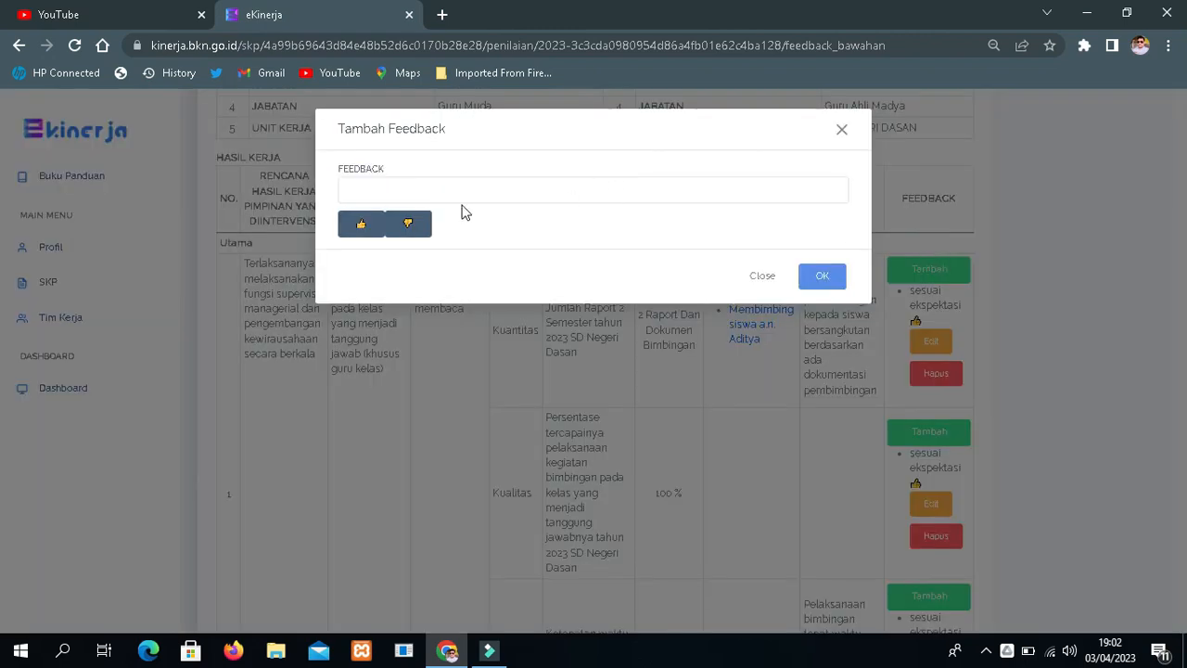
{"action": "left_click", "coordinate": [362, 188]}
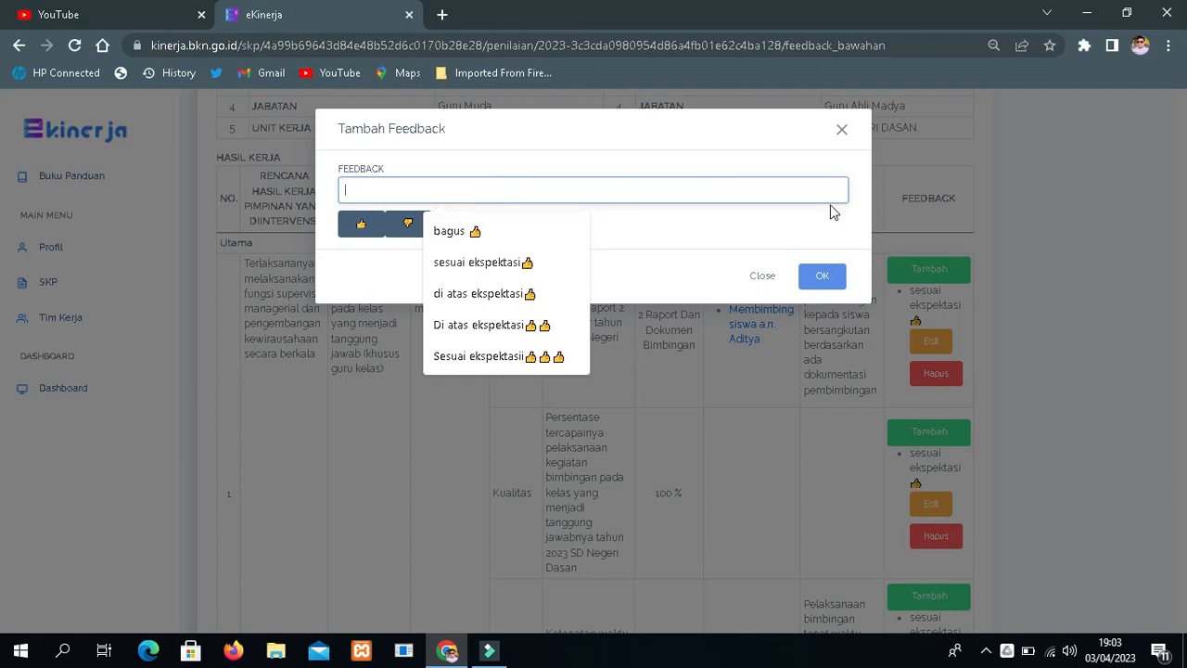
{"action": "left_click", "coordinate": [761, 279]}
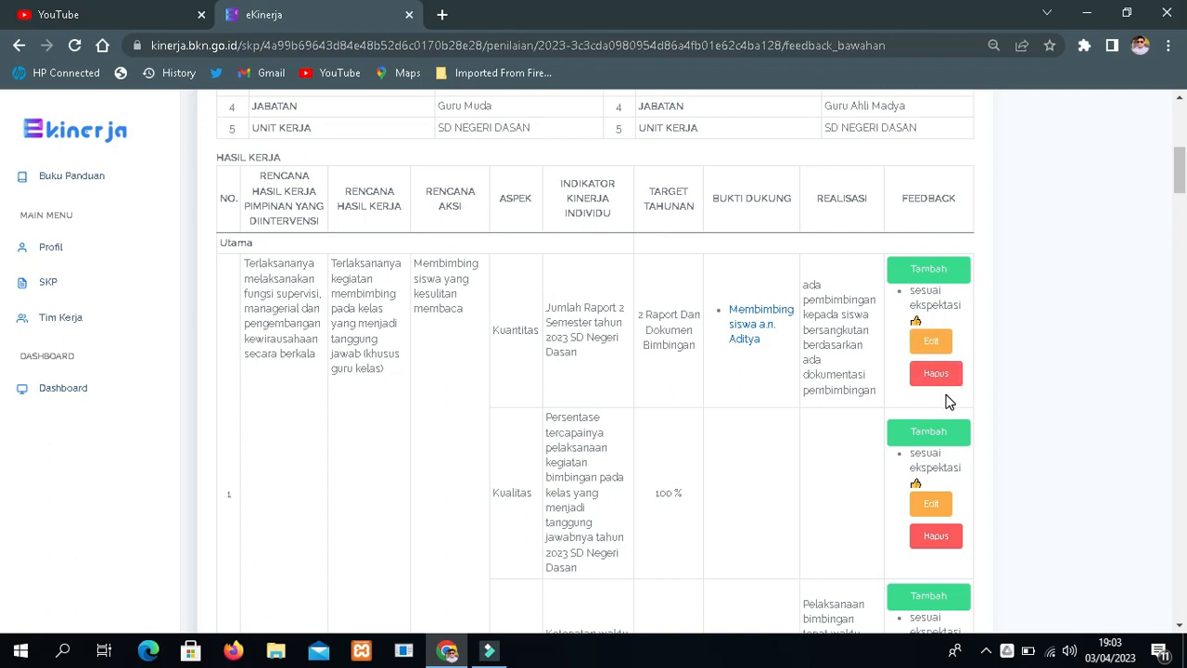
- Open the existing Kuantitas feedback of the first work result for editing and save it as "sesuai ekspektasi👍"
{"action": "left_click", "coordinate": [931, 343]}
{"action": "left_click", "coordinate": [438, 190]}
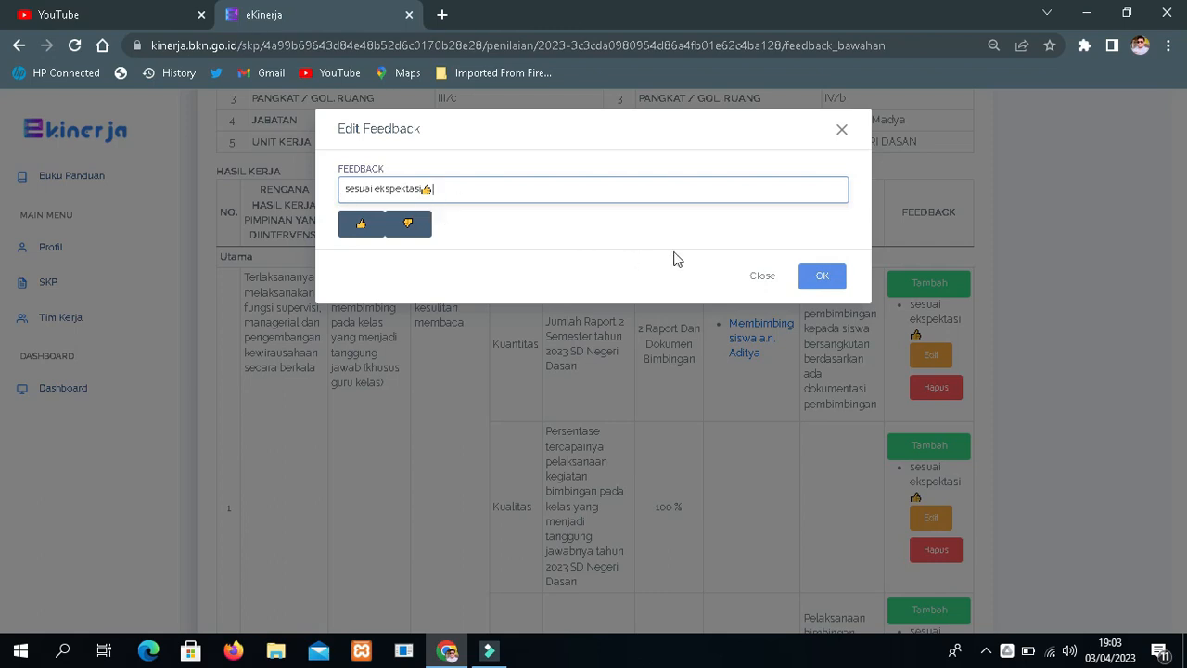
{"action": "left_click", "coordinate": [819, 278]}
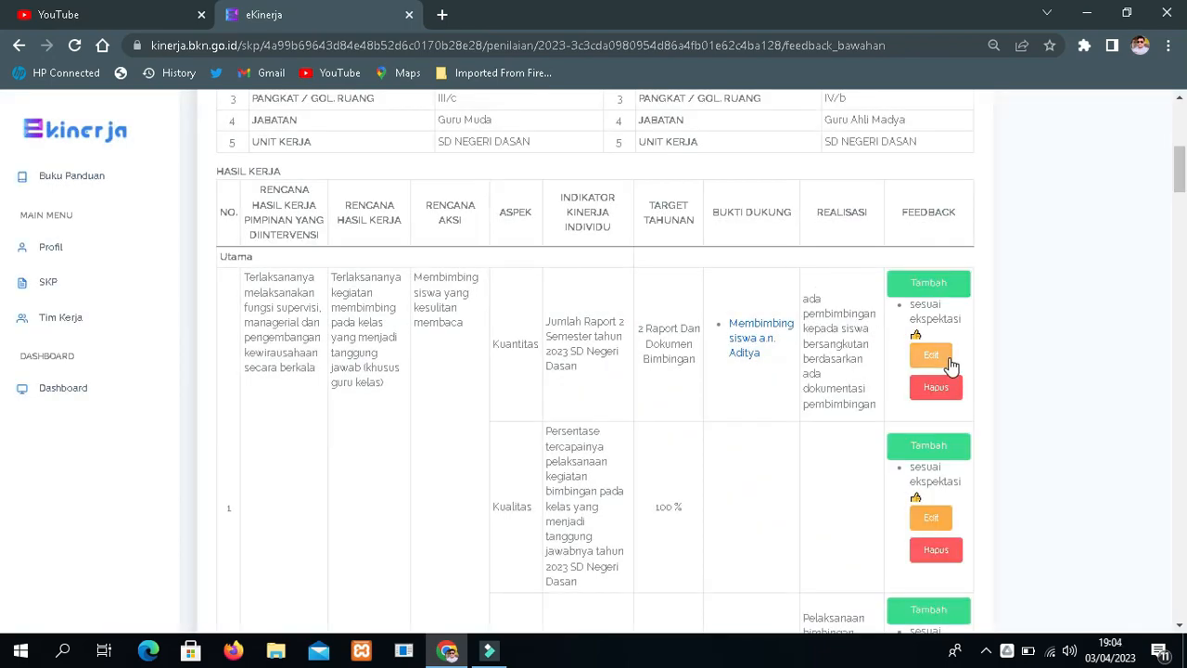
- Review the feedback entries for the Kuantitas, Kualitas and Waktu aspects of the first main work result
{"action": "scroll", "coordinate": [932, 289], "scroll_direction": "down", "scroll_amount": 1}
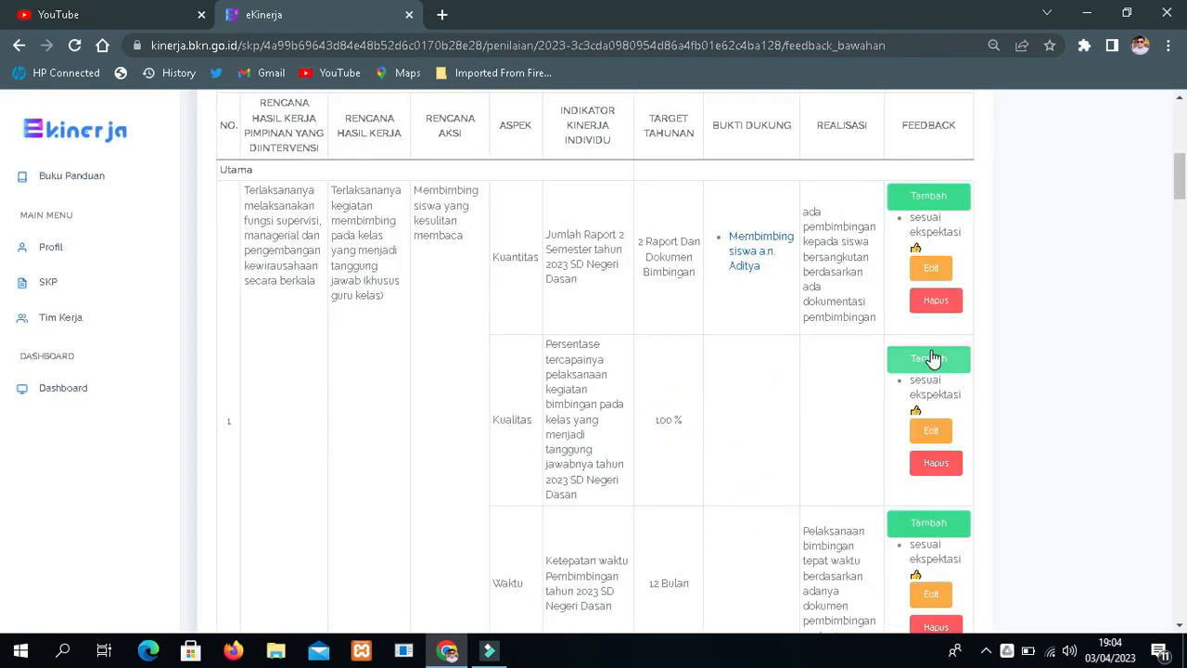
{"action": "scroll", "coordinate": [935, 381], "scroll_direction": "down", "scroll_amount": 1}
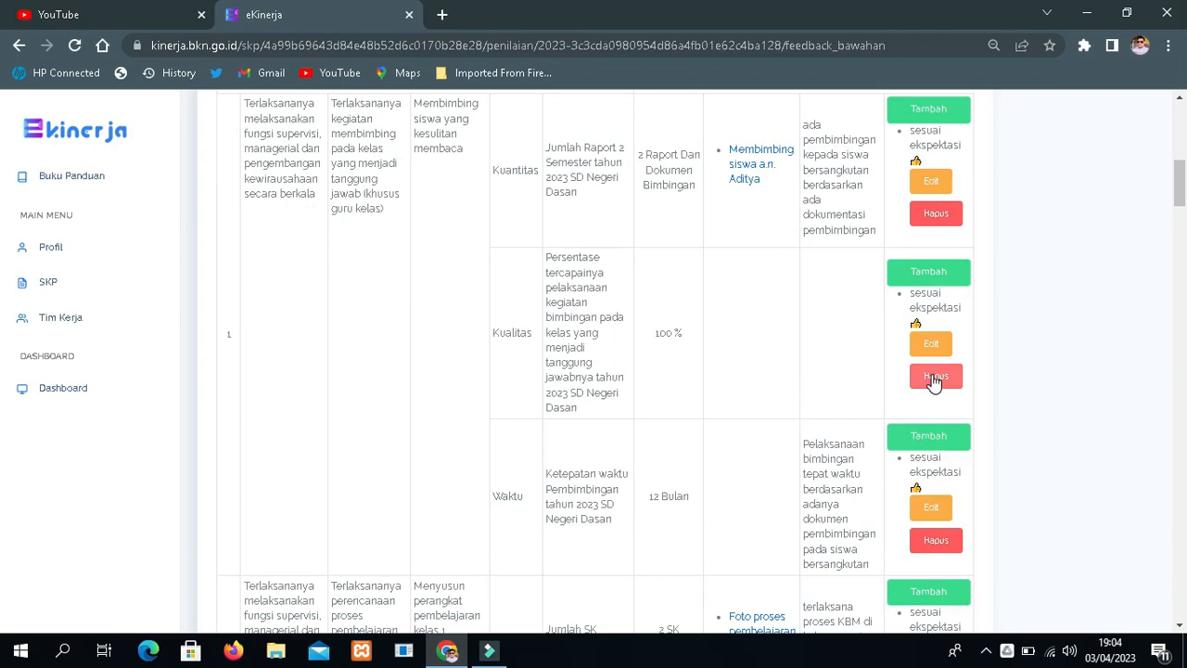
{"action": "scroll", "coordinate": [934, 380], "scroll_direction": "up", "scroll_amount": 1}
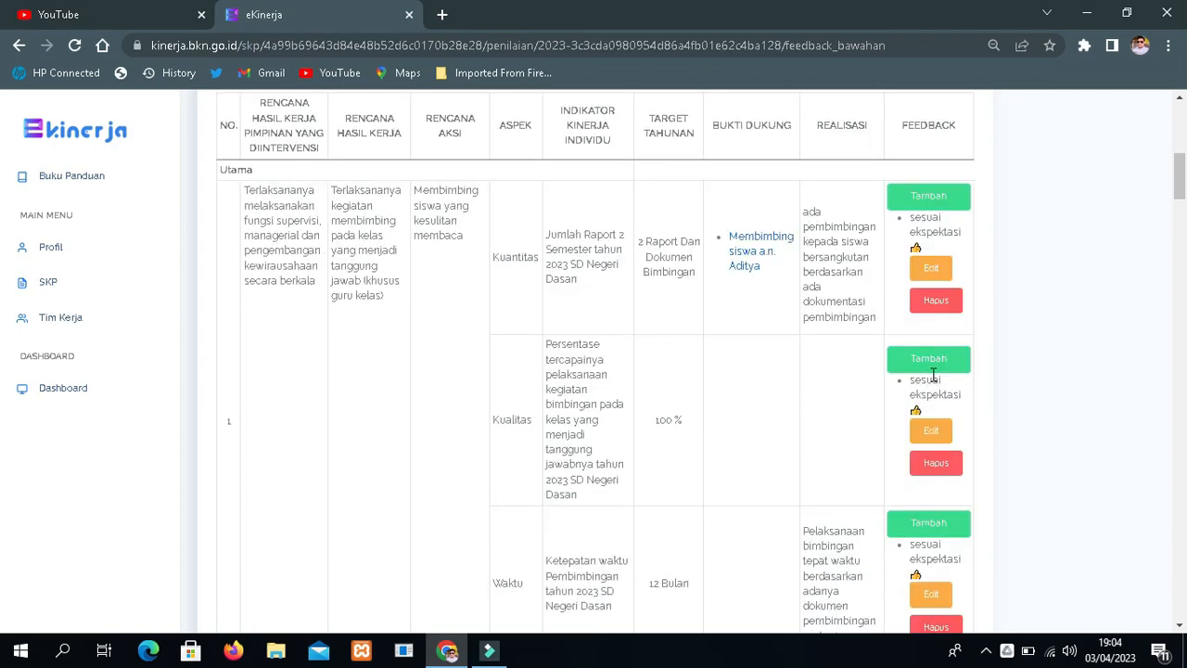
{"action": "scroll", "coordinate": [933, 373], "scroll_direction": "down", "scroll_amount": 1}
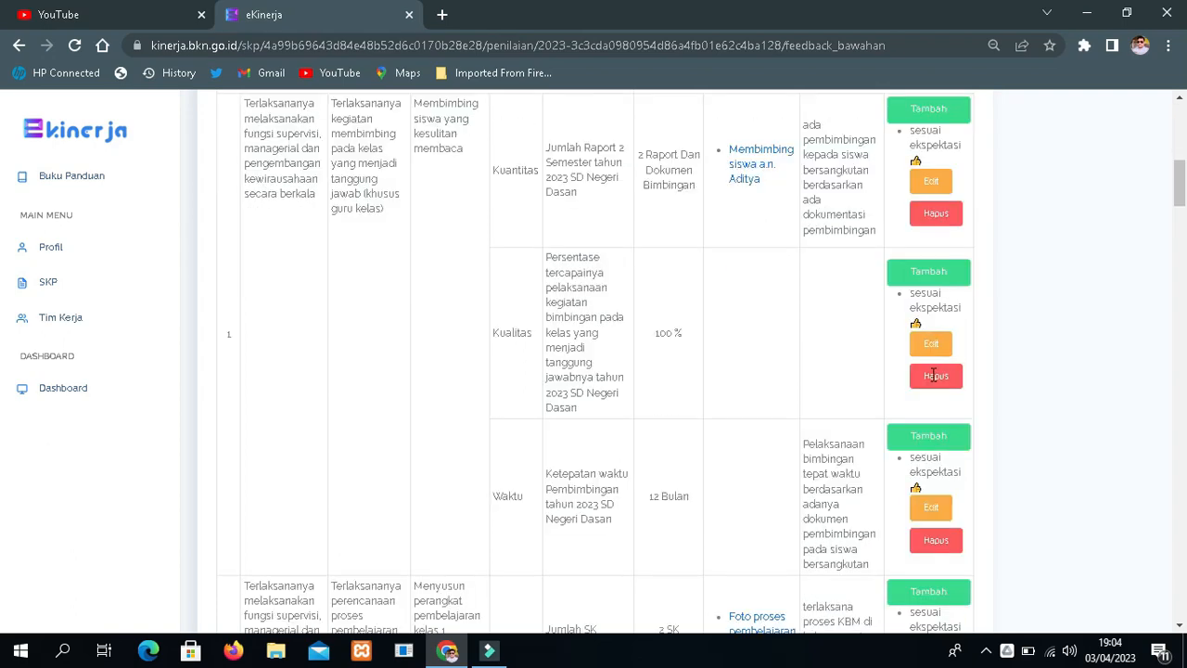
{"action": "scroll", "coordinate": [921, 306], "scroll_direction": "down", "scroll_amount": 1}
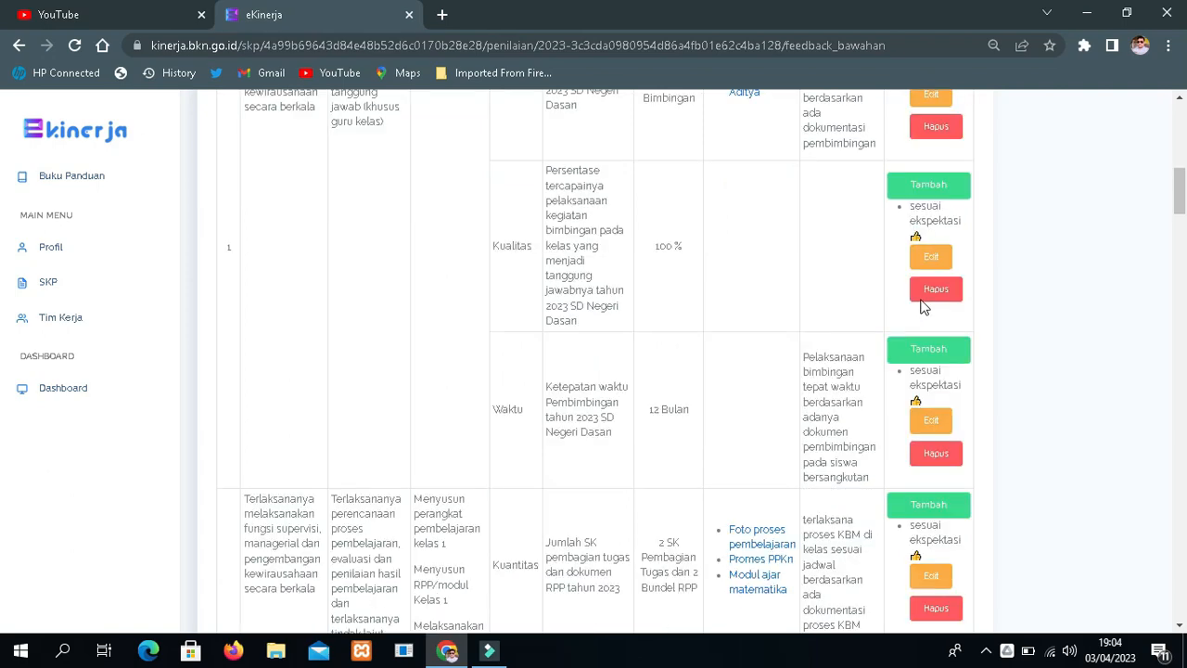
{"action": "scroll", "coordinate": [922, 307], "scroll_direction": "up", "scroll_amount": 2}
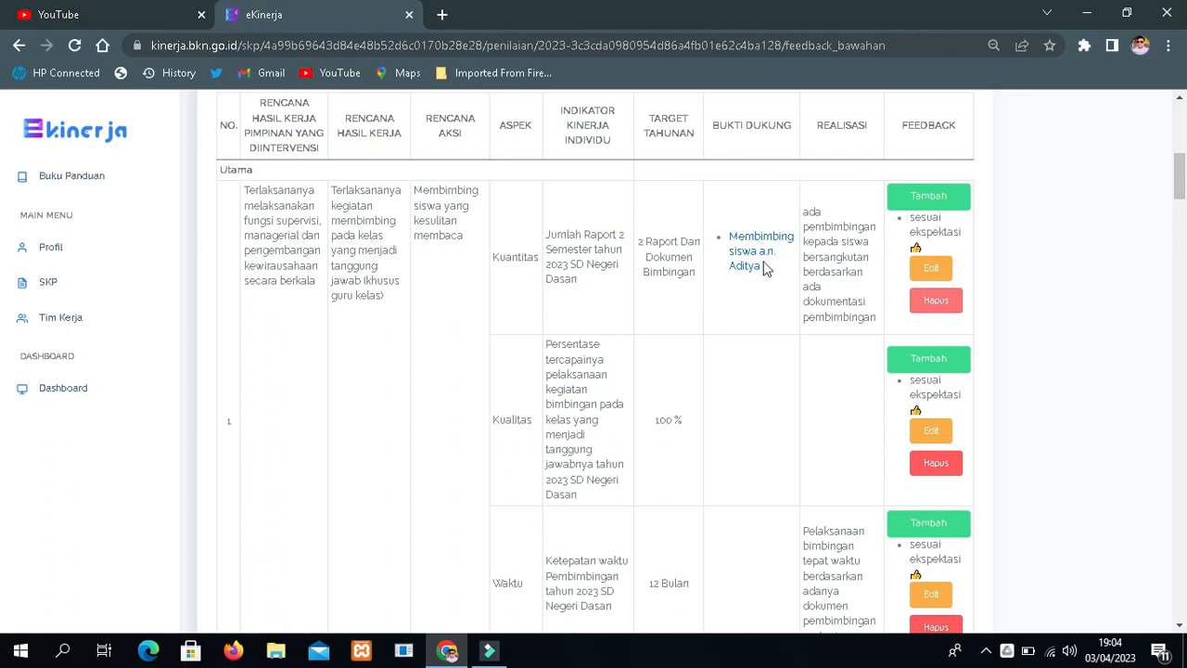
- View the student-guidance photo linked as Bukti Dukung for the first work result, and return to the eKinerja feedback form
{"action": "scroll", "coordinate": [777, 331], "scroll_direction": "up", "scroll_amount": 1}
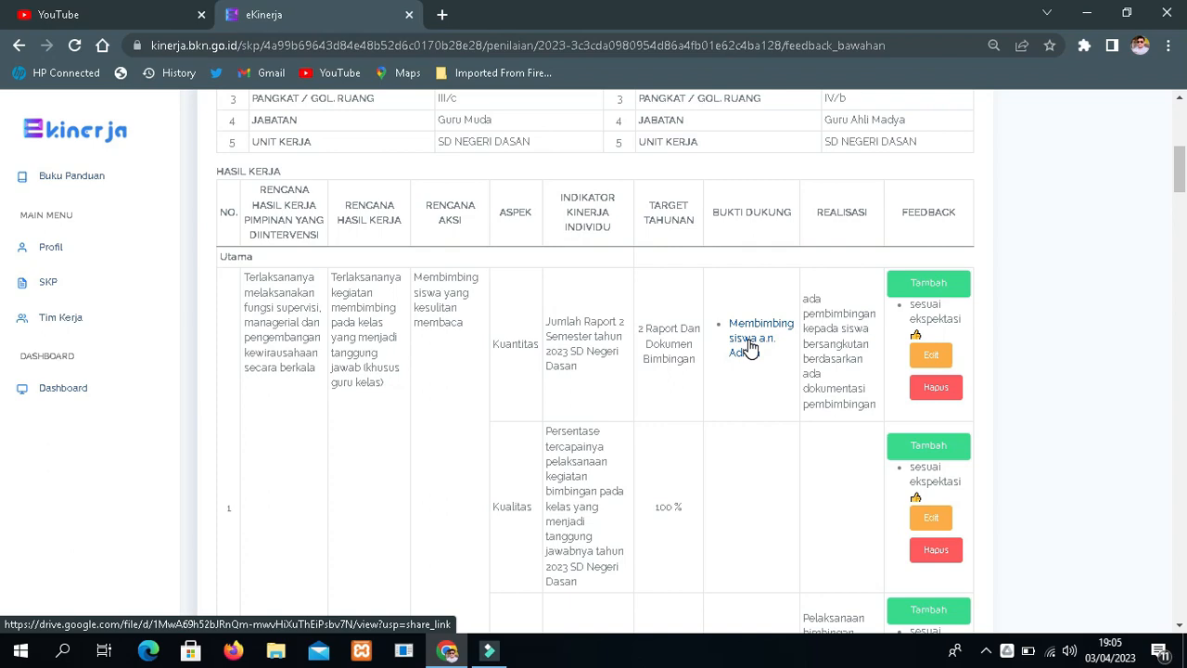
{"action": "scroll", "coordinate": [751, 346], "scroll_direction": "up", "scroll_amount": 2}
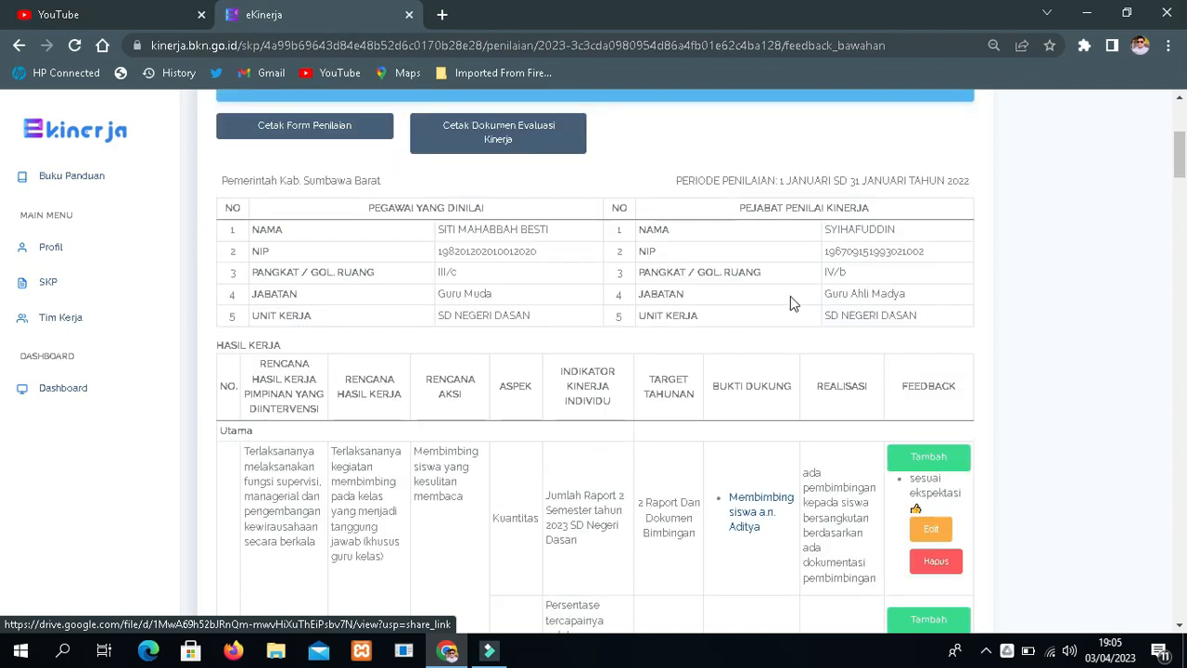
{"action": "scroll", "coordinate": [634, 436], "scroll_direction": "down", "scroll_amount": 2}
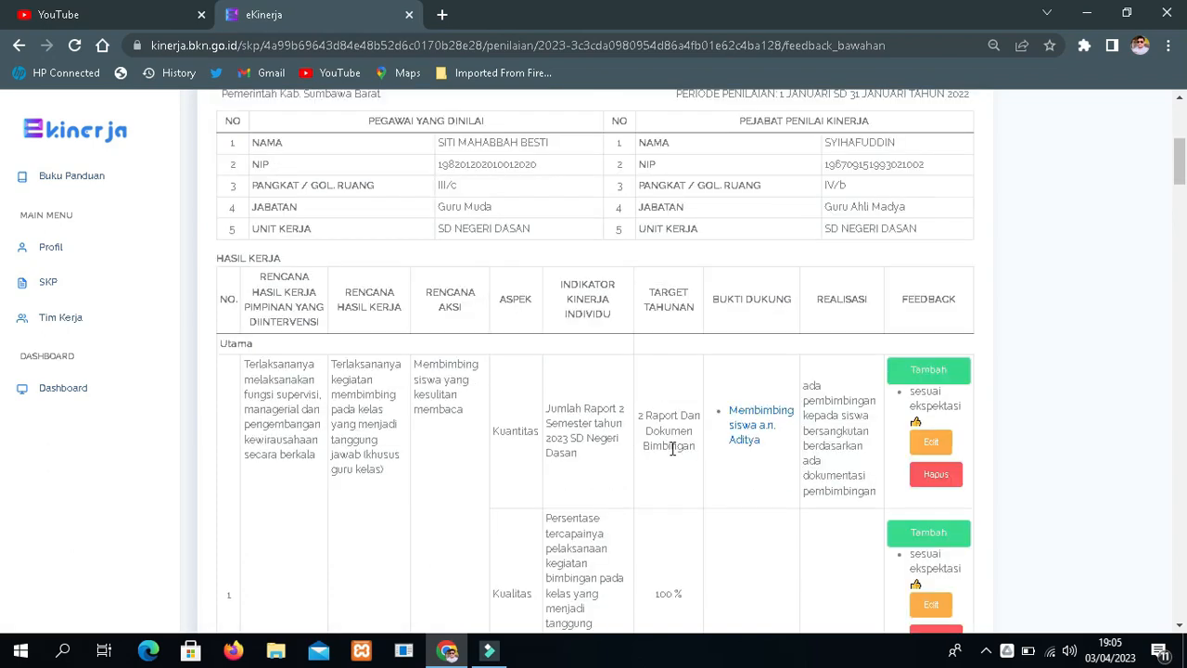
{"action": "left_click", "coordinate": [752, 351]}
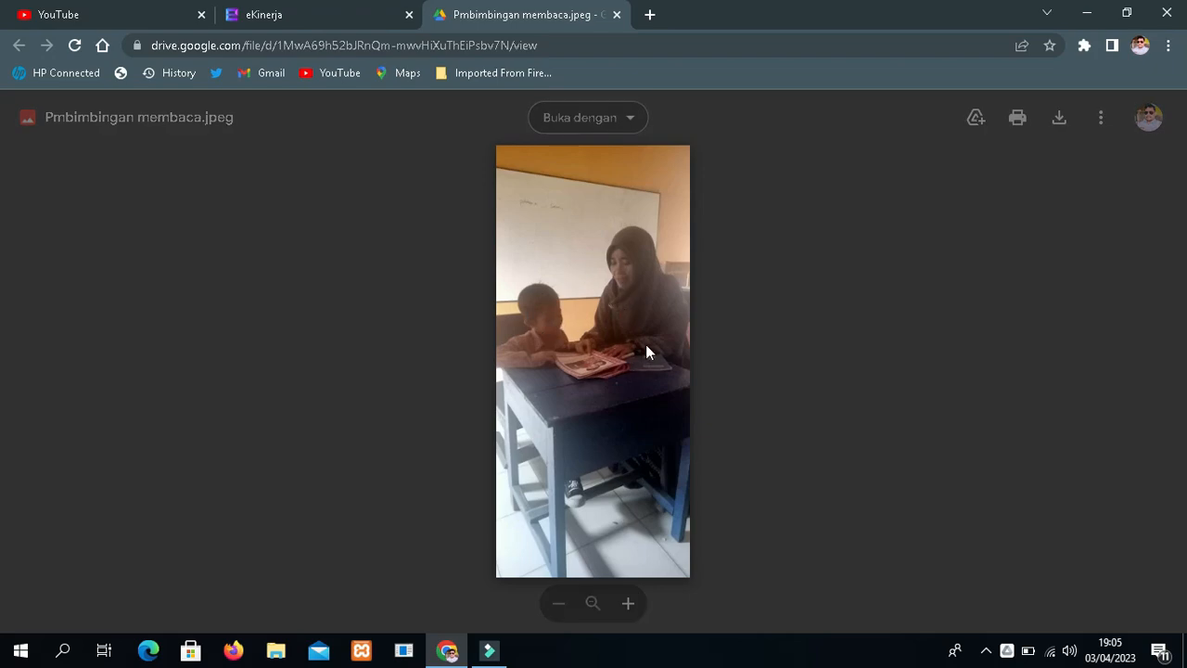
{"action": "key", "text": "ctrl+shift+Tab"}
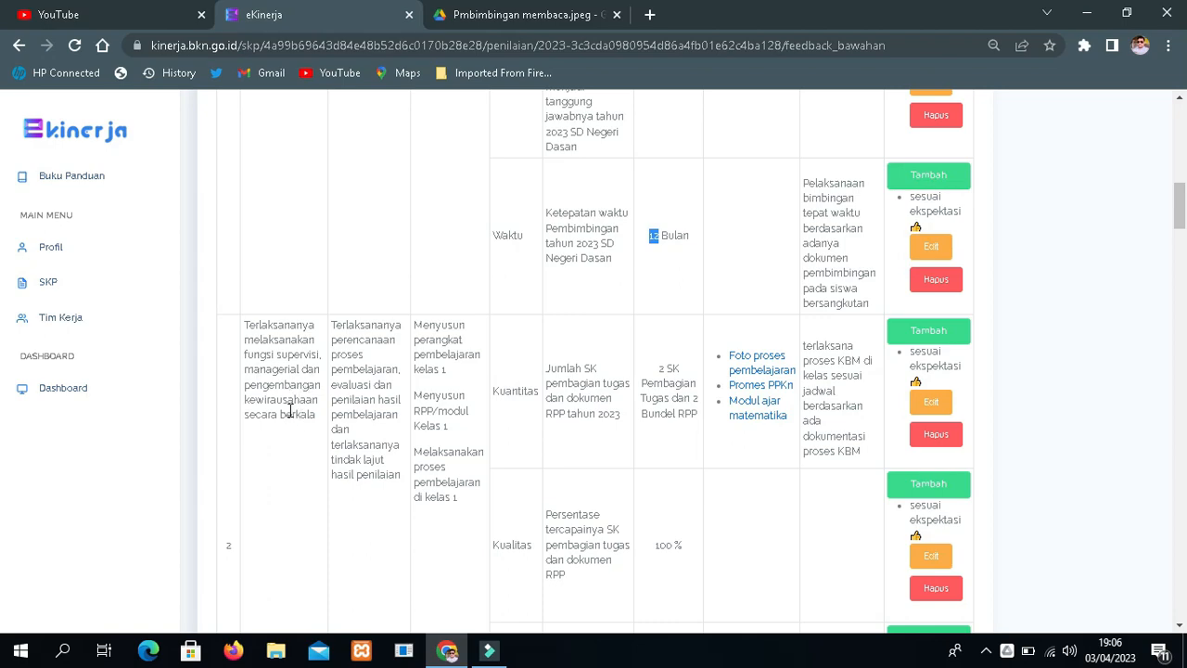
- Compare the first and second main work results, examining their intervened leader plans, work plans, indicators and annual targets
{"action": "scroll", "coordinate": [313, 447], "scroll_direction": "up", "scroll_amount": 4}
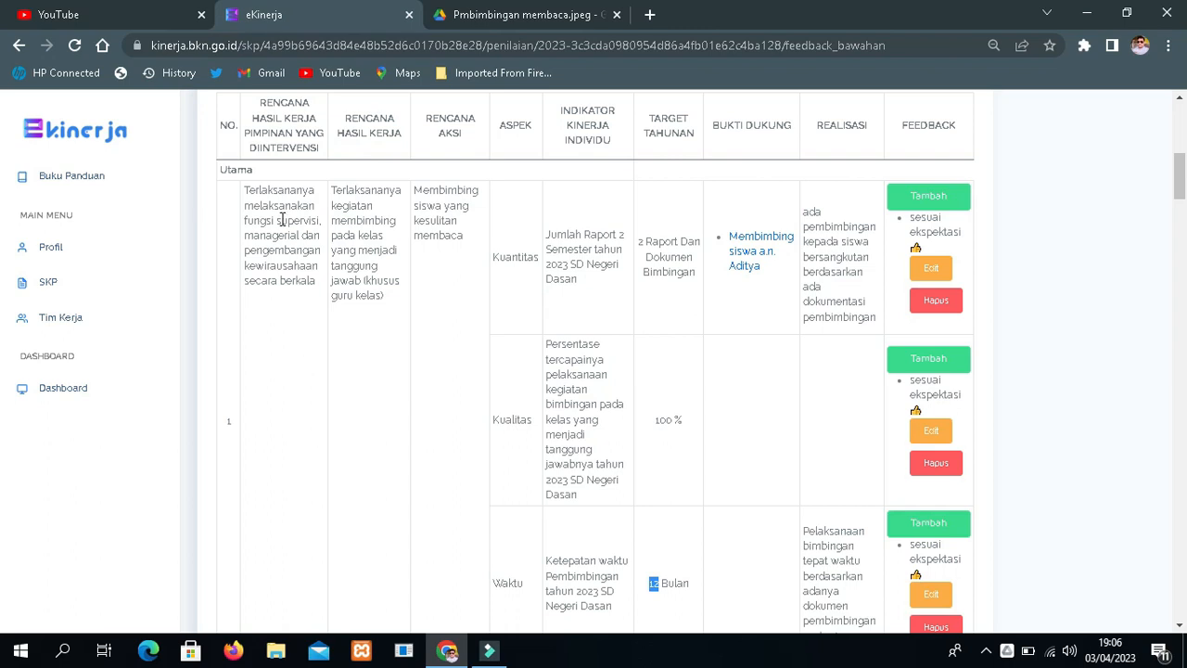
{"action": "scroll", "coordinate": [282, 420], "scroll_direction": "up", "scroll_amount": 1}
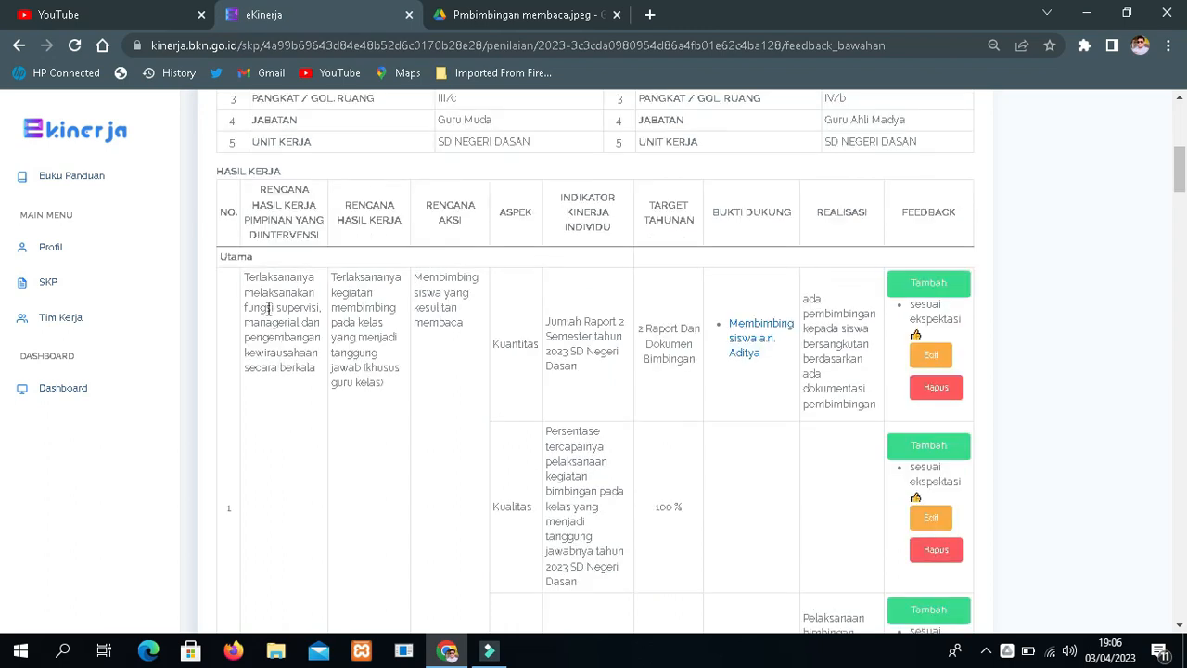
{"action": "scroll", "coordinate": [308, 454], "scroll_direction": "down", "scroll_amount": 5}
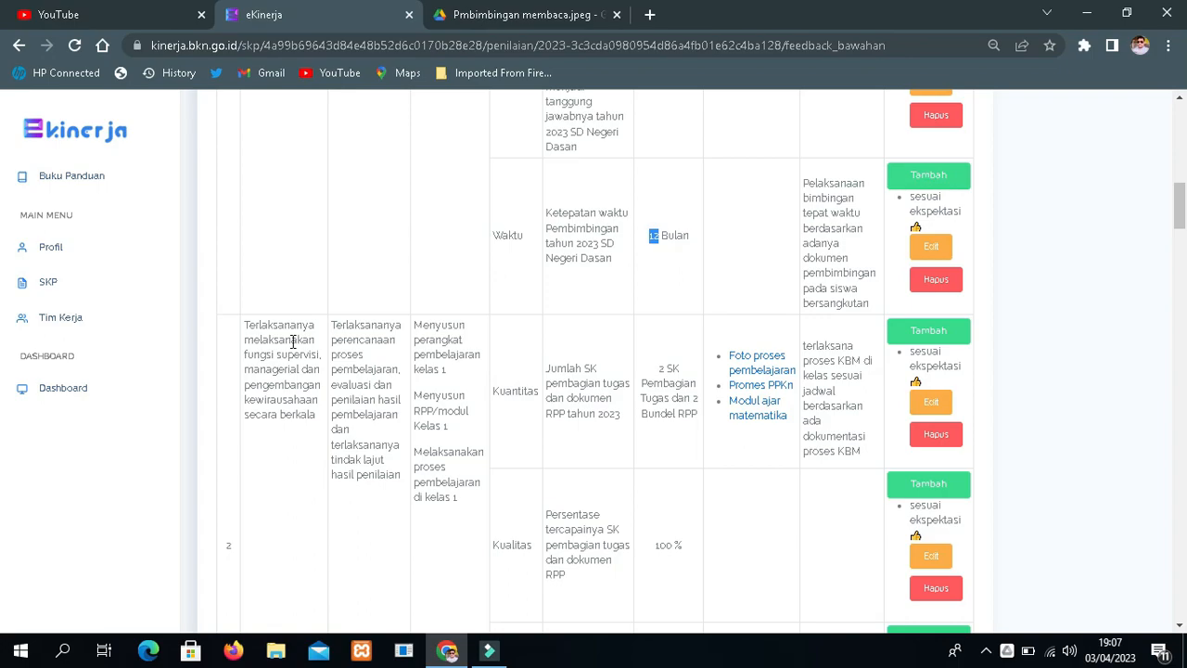
{"action": "scroll", "coordinate": [292, 340], "scroll_direction": "up", "scroll_amount": 5}
{"action": "scroll", "coordinate": [294, 339], "scroll_direction": "down", "scroll_amount": 3}
{"action": "scroll", "coordinate": [285, 297], "scroll_direction": "up", "scroll_amount": 3}
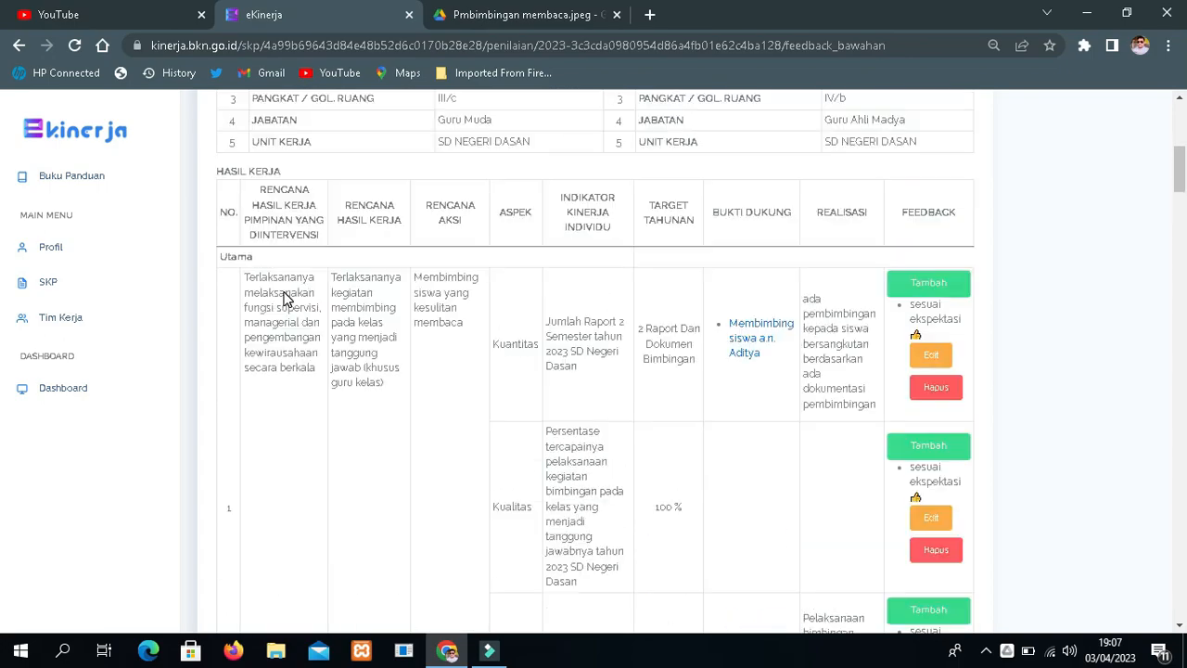
{"action": "scroll", "coordinate": [289, 310], "scroll_direction": "down", "scroll_amount": 5}
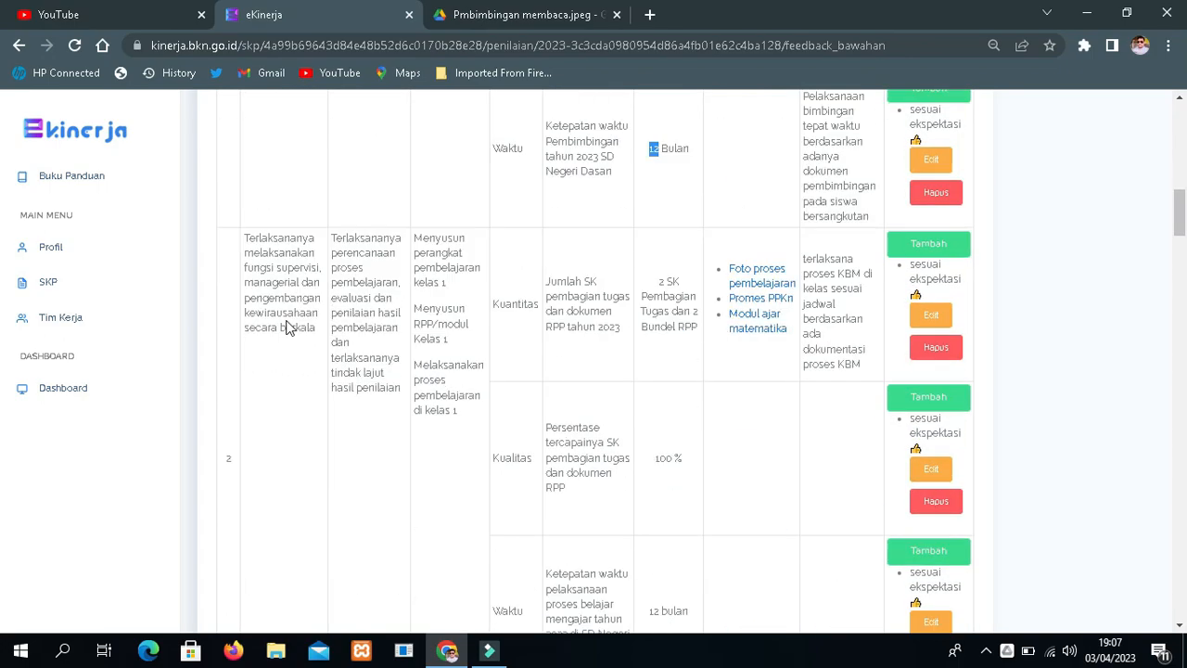
{"action": "scroll", "coordinate": [563, 325], "scroll_direction": "up", "scroll_amount": 5}
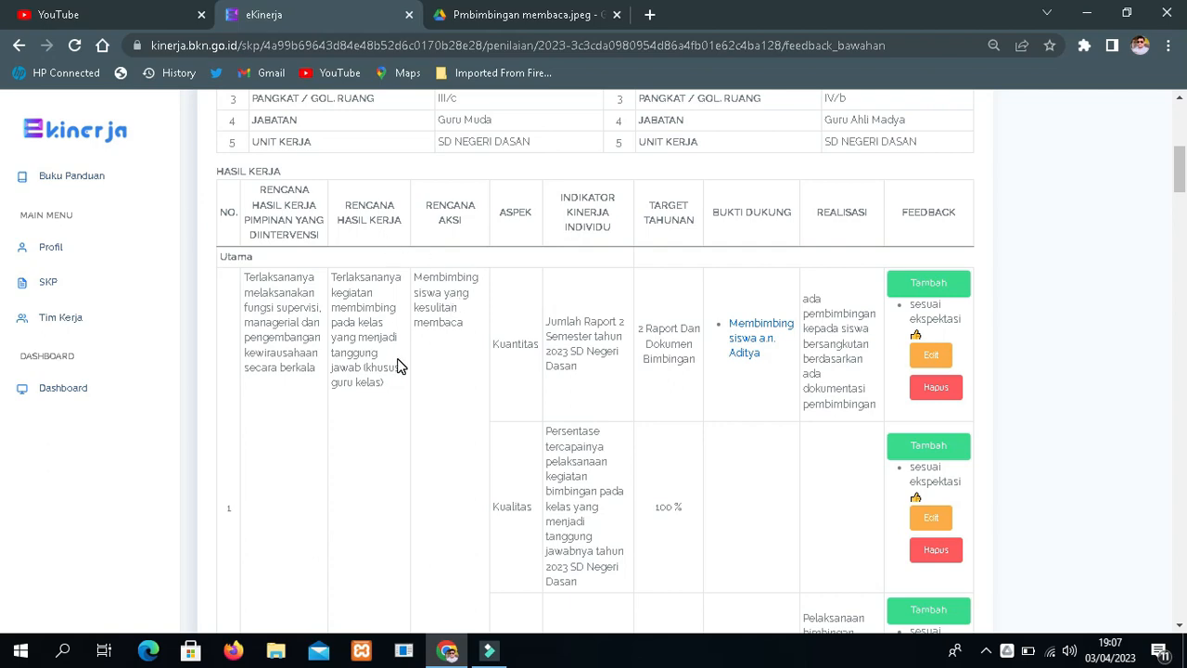
{"action": "scroll", "coordinate": [390, 343], "scroll_direction": "down", "scroll_amount": 4}
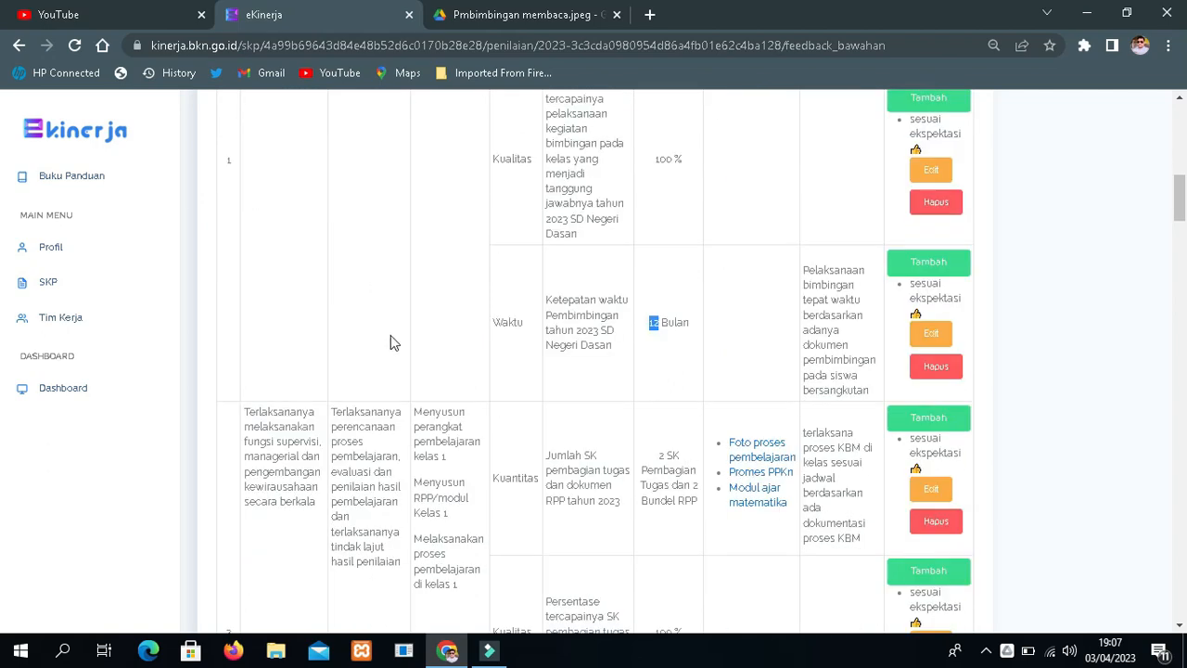
{"action": "scroll", "coordinate": [387, 417], "scroll_direction": "down", "scroll_amount": 1}
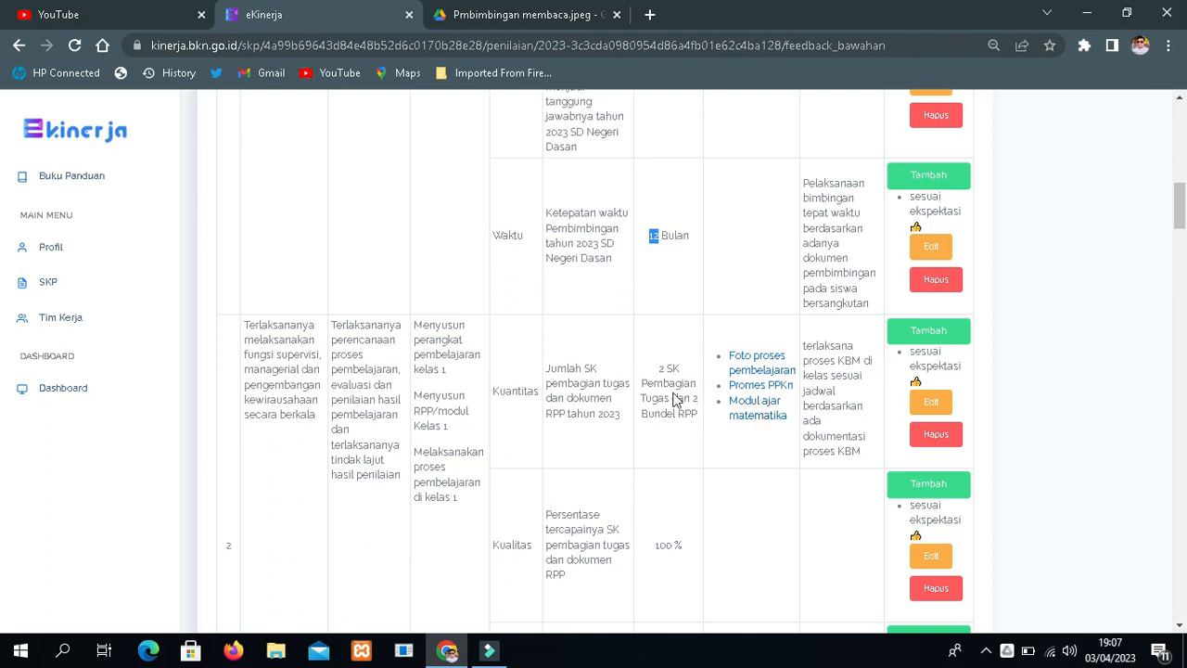
- Open the Foto proses pembelajaran and Promes PPKn evidence links of the second work result to check them
{"action": "left_click", "coordinate": [758, 384]}
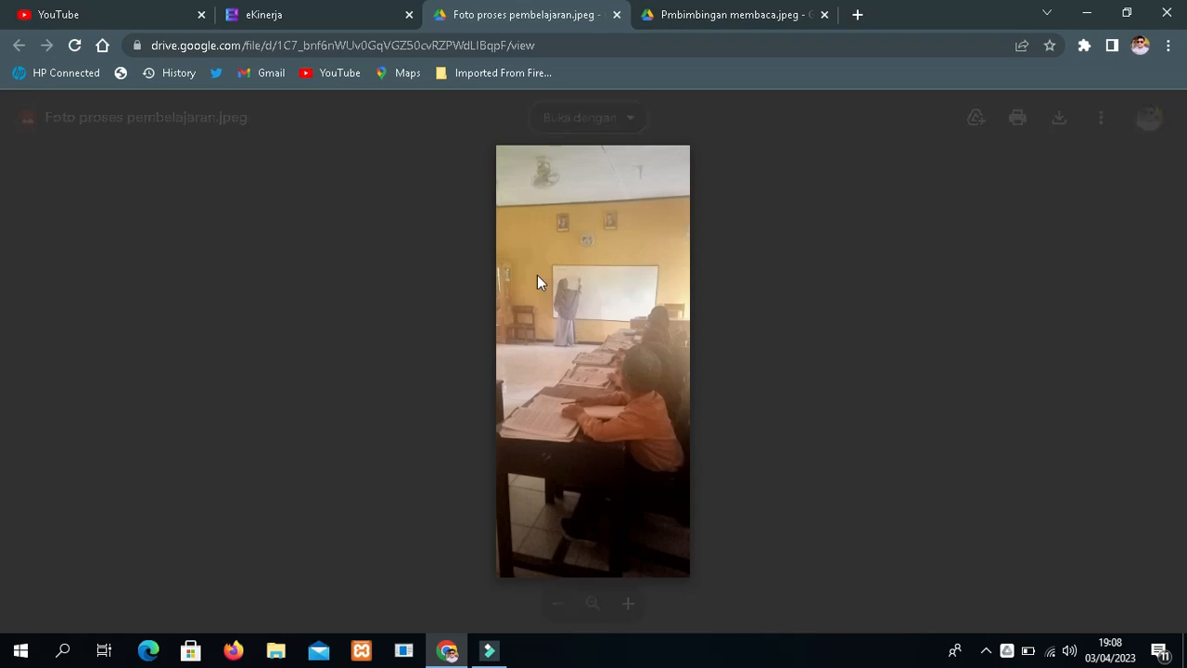
{"action": "left_click", "coordinate": [291, 16]}
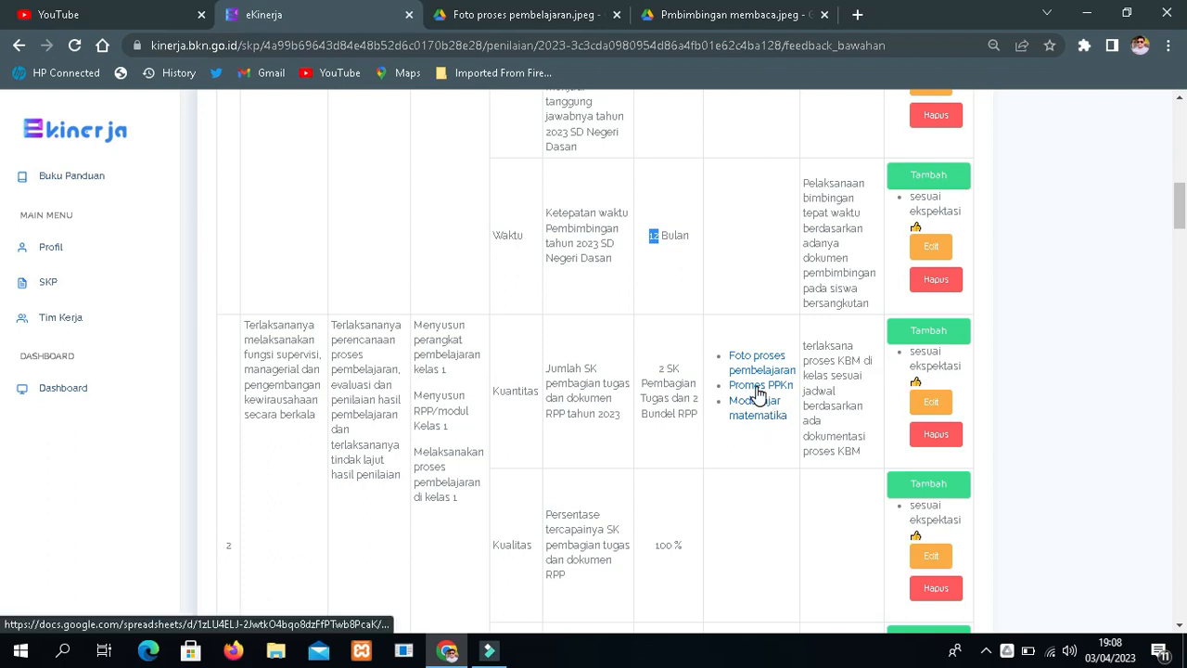
{"action": "left_click", "coordinate": [756, 388]}
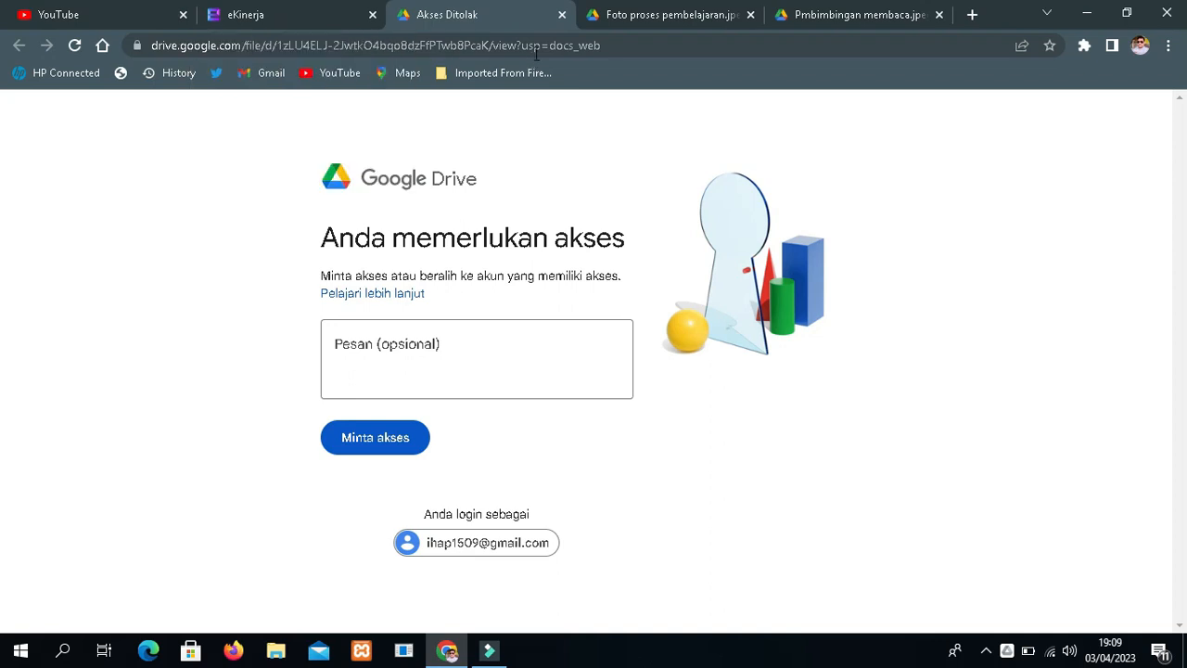
- Open Google Drive from Gmail in a new browser tab and browse the folders in Drive Saya
{"action": "left_click", "coordinate": [973, 15]}
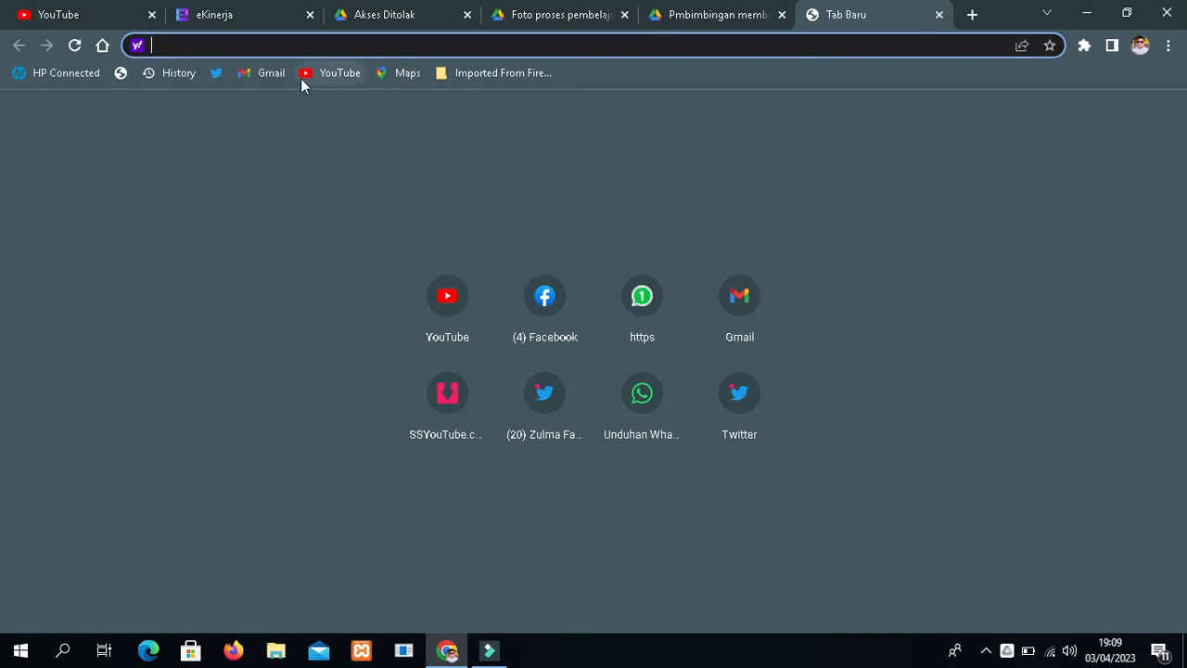
{"action": "left_click", "coordinate": [271, 73]}
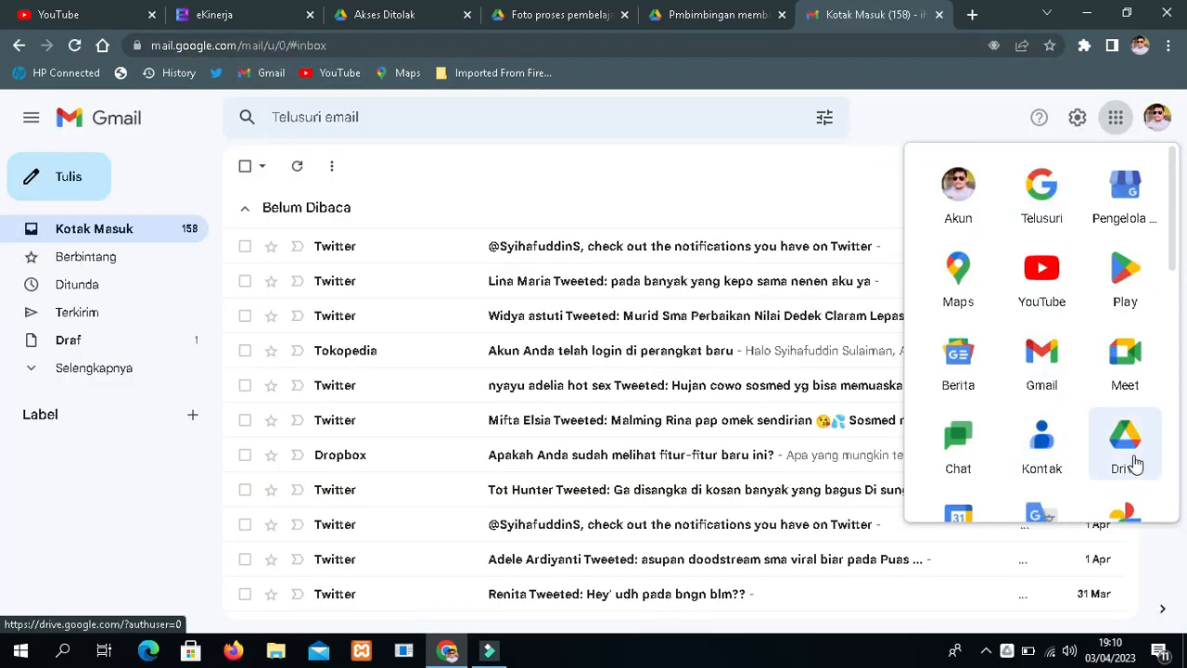
{"action": "left_click", "coordinate": [1133, 461]}
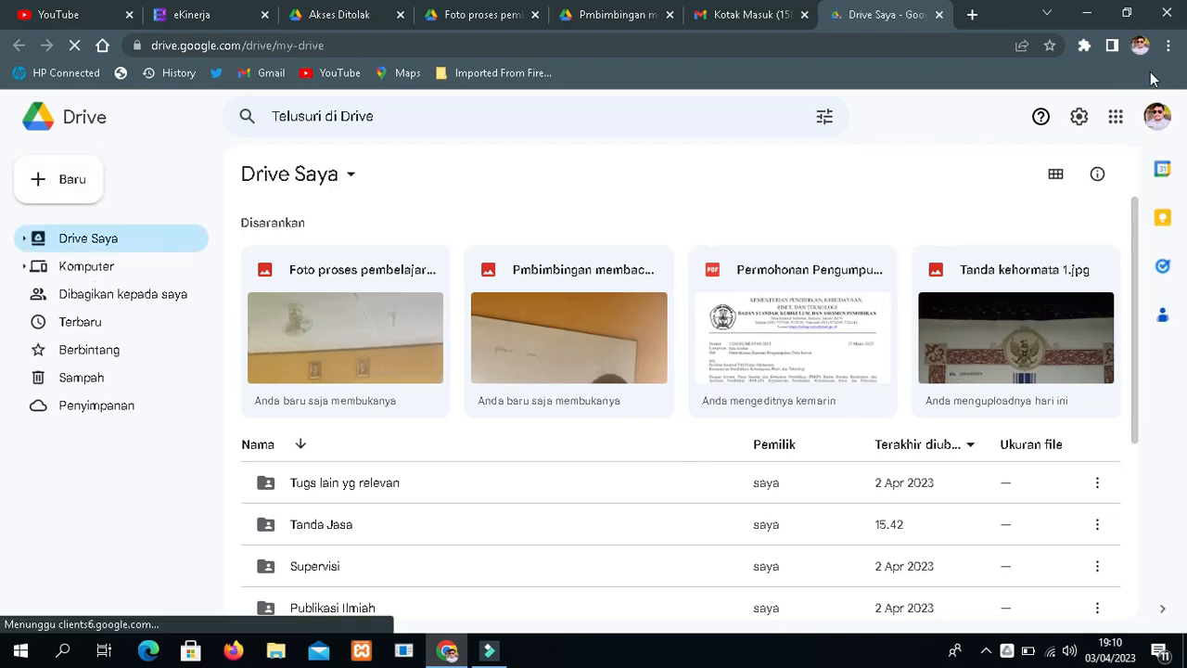
{"action": "scroll", "coordinate": [520, 422], "scroll_direction": "down", "scroll_amount": 3}
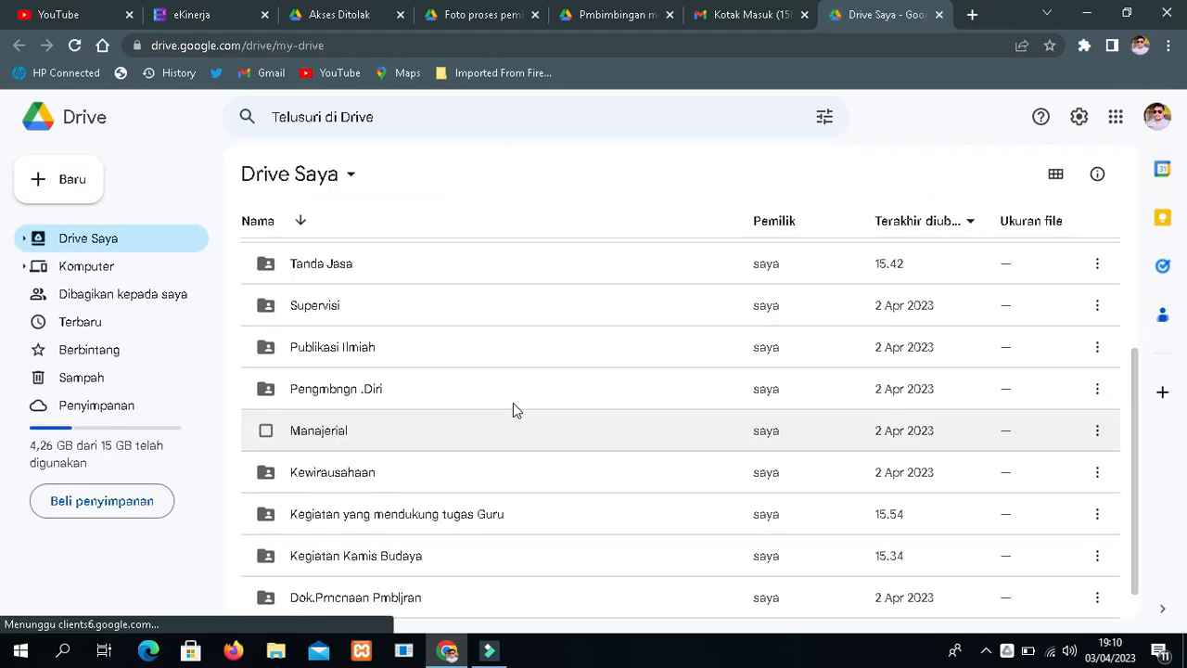
{"action": "scroll", "coordinate": [513, 399], "scroll_direction": "up", "scroll_amount": 1}
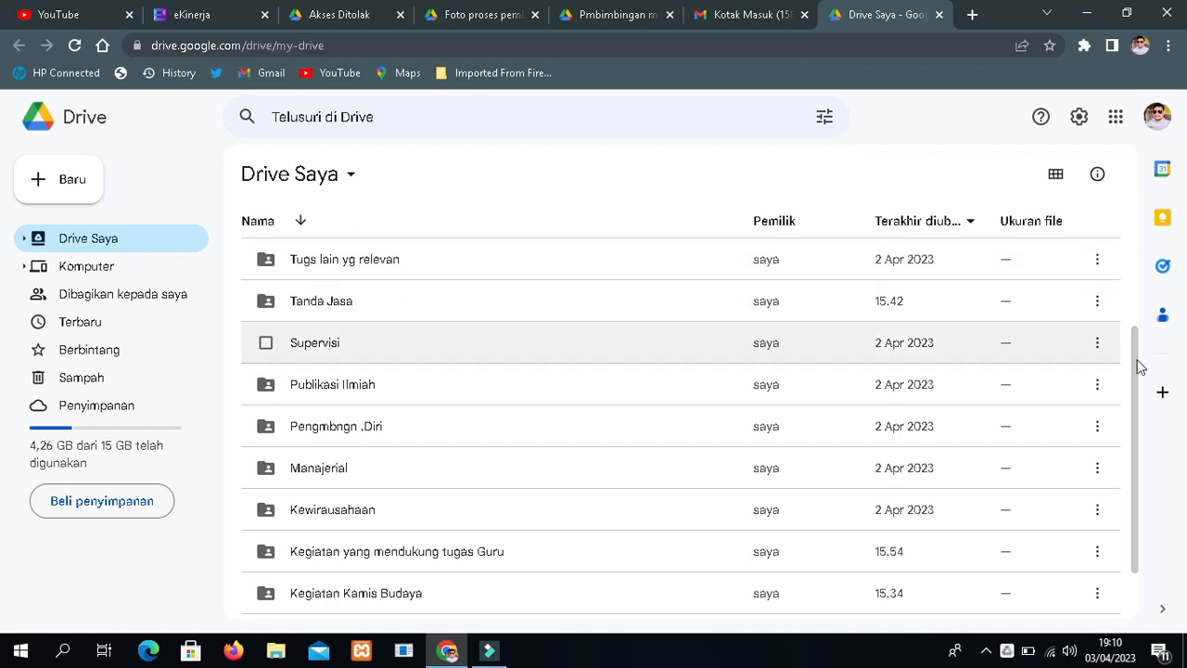
- In the Supervisi folder's sharing settings, switch general access to Dibatasi and set it back to Siapa saja yang memiliki link
{"action": "left_click", "coordinate": [1097, 345]}
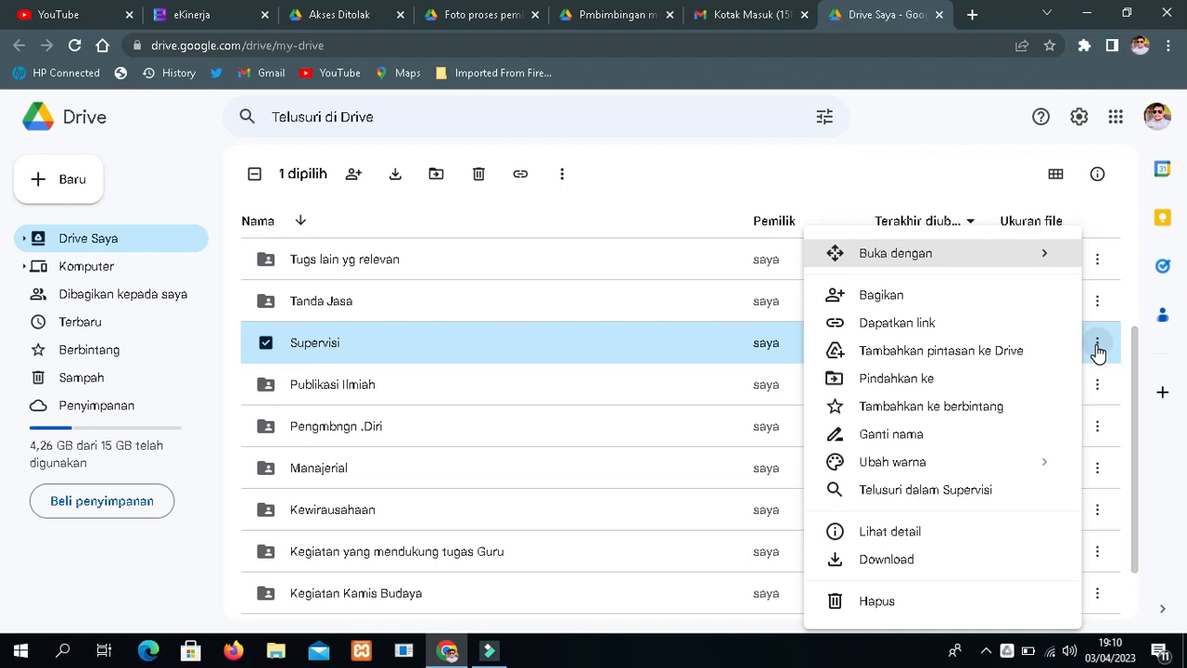
{"action": "left_click", "coordinate": [889, 325]}
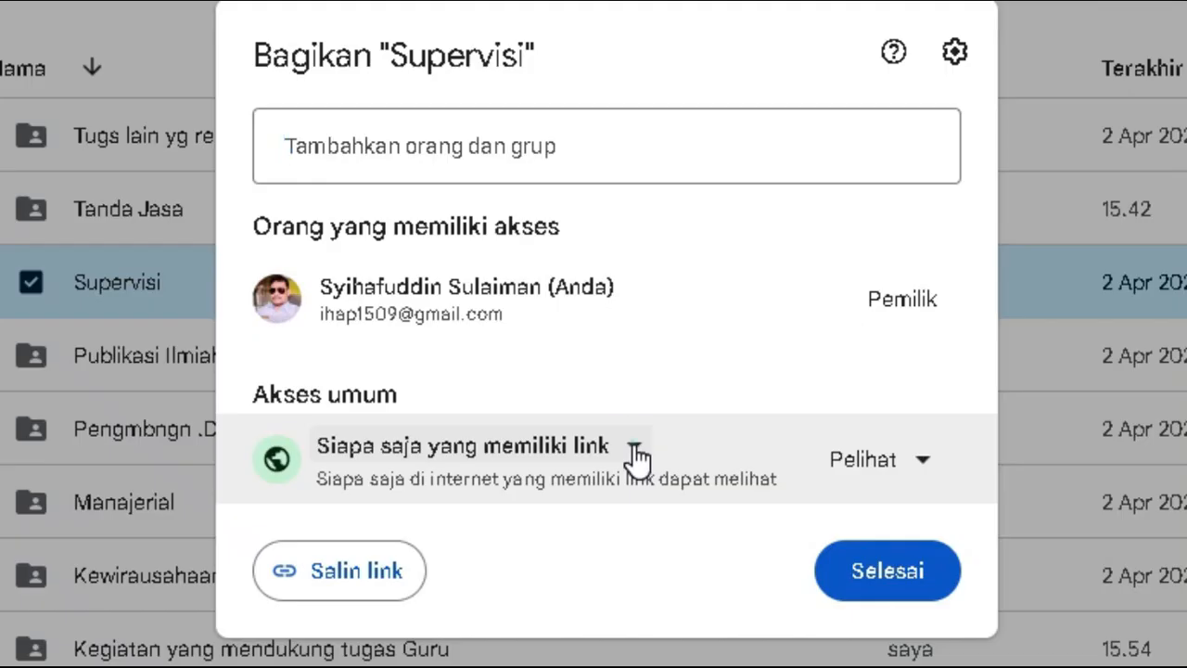
{"action": "left_click", "coordinate": [609, 441]}
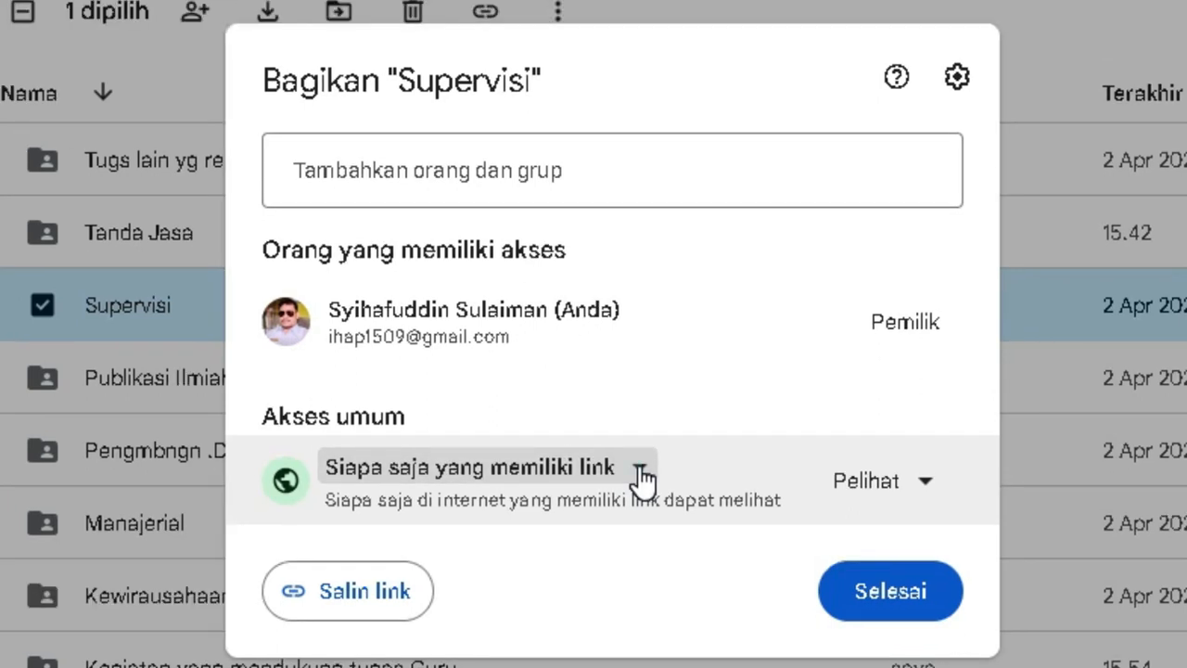
{"action": "left_click", "coordinate": [642, 472]}
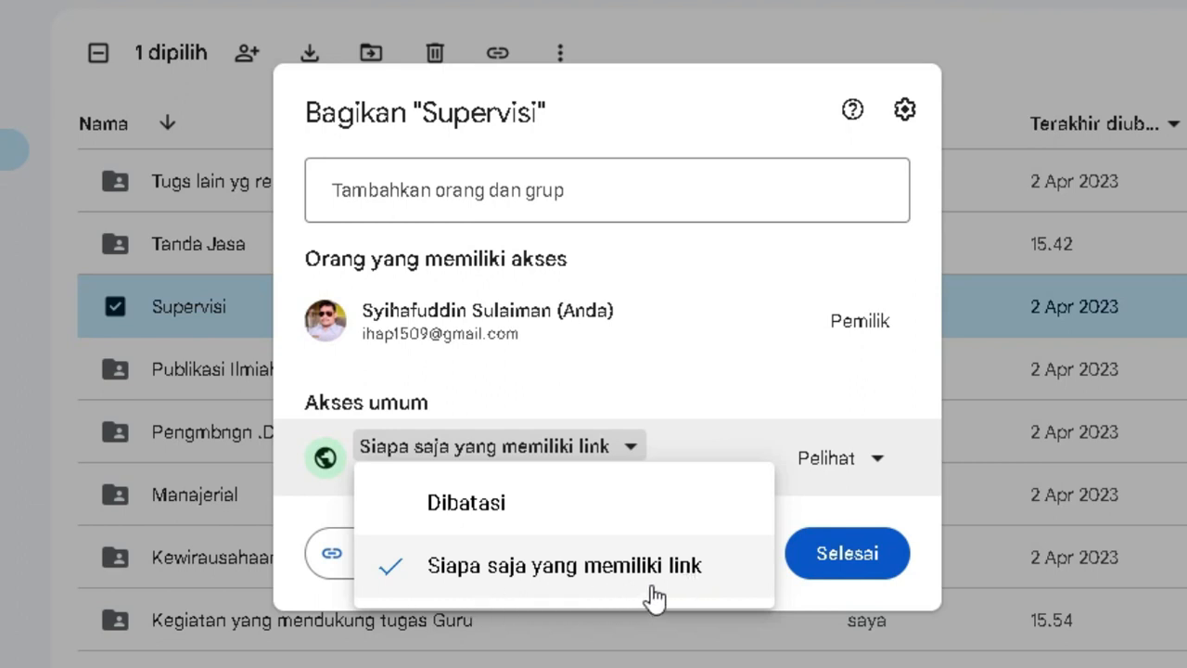
{"action": "left_click", "coordinate": [509, 516]}
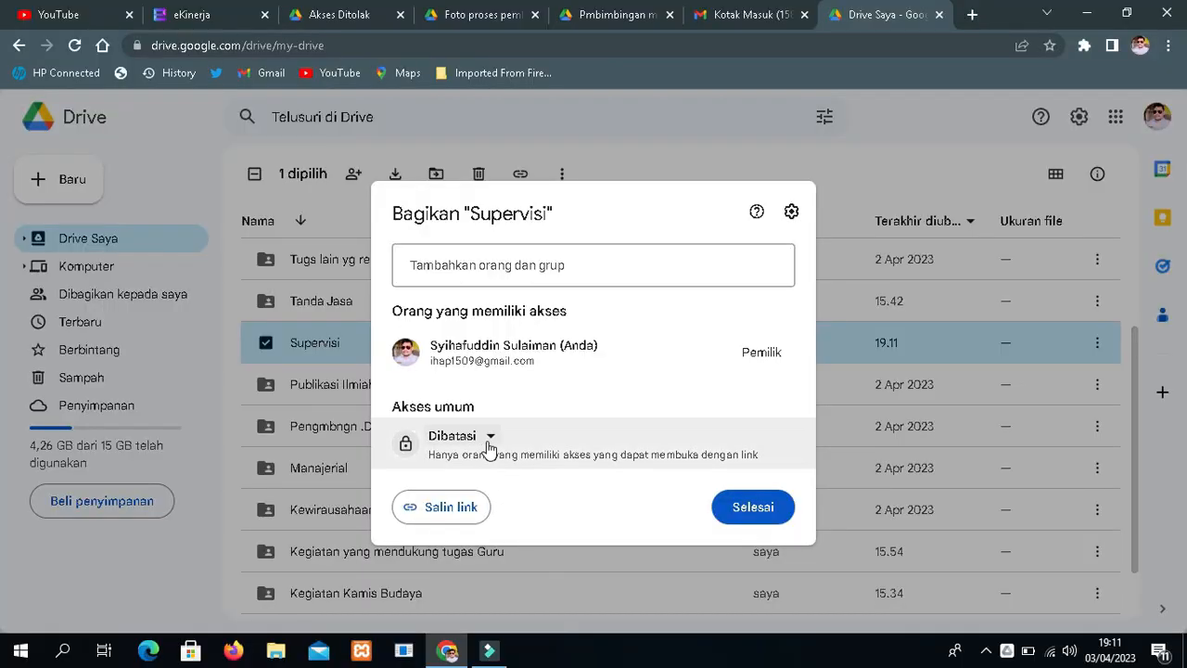
{"action": "left_click", "coordinate": [490, 444]}
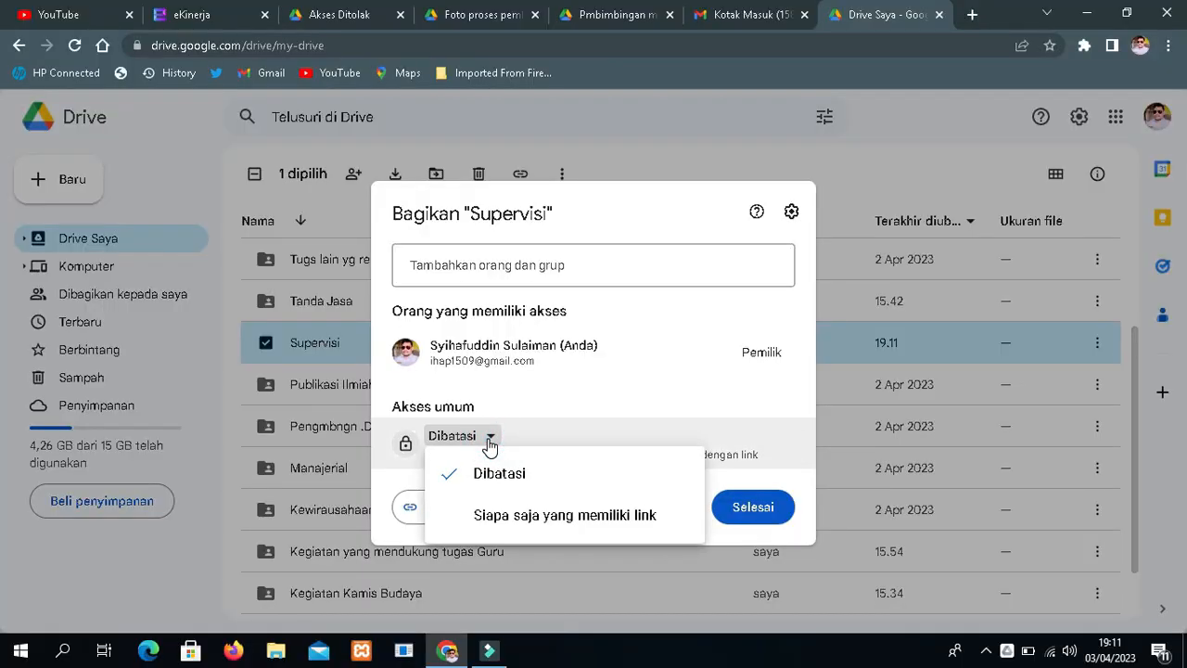
{"action": "left_click", "coordinate": [482, 517]}
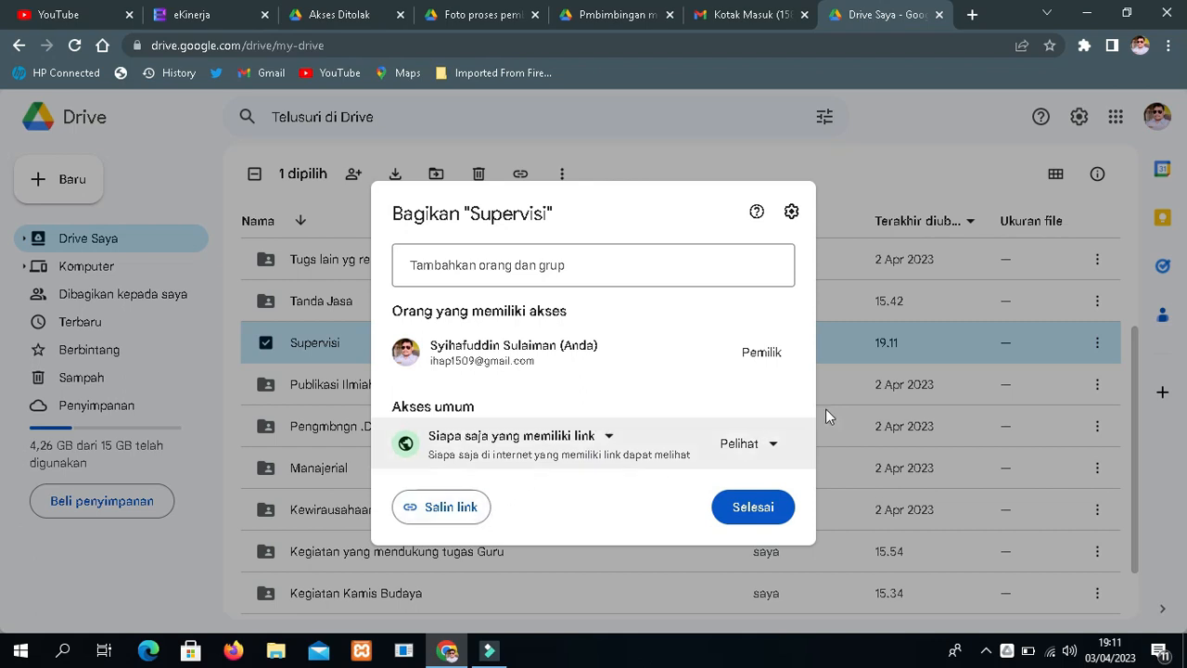
{"action": "left_click", "coordinate": [748, 508]}
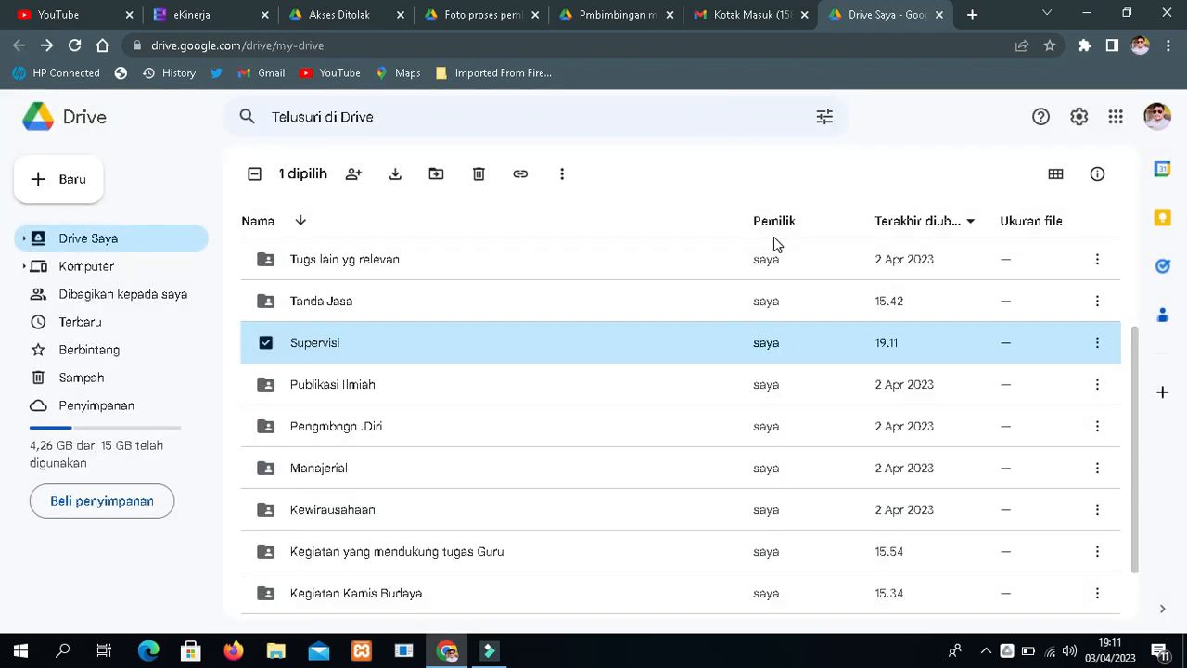
- Open the Modul ajar matematika evidence link of the second work result in eKinerja and read through the document
{"action": "left_click", "coordinate": [206, 17]}
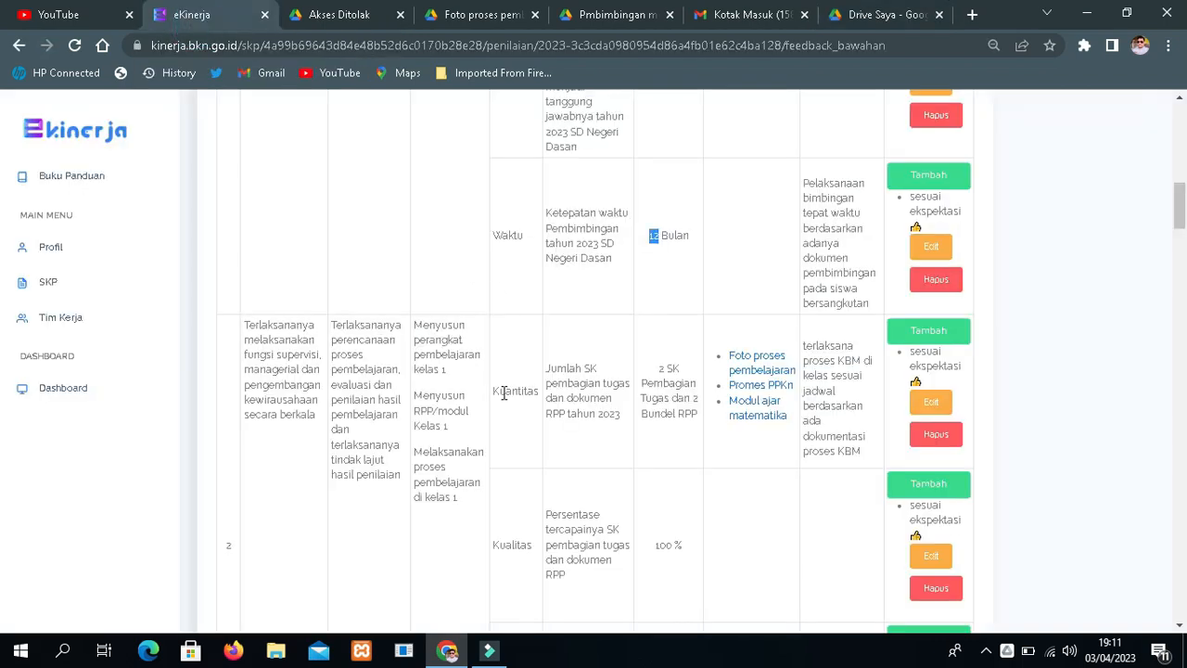
{"action": "left_click", "coordinate": [756, 408]}
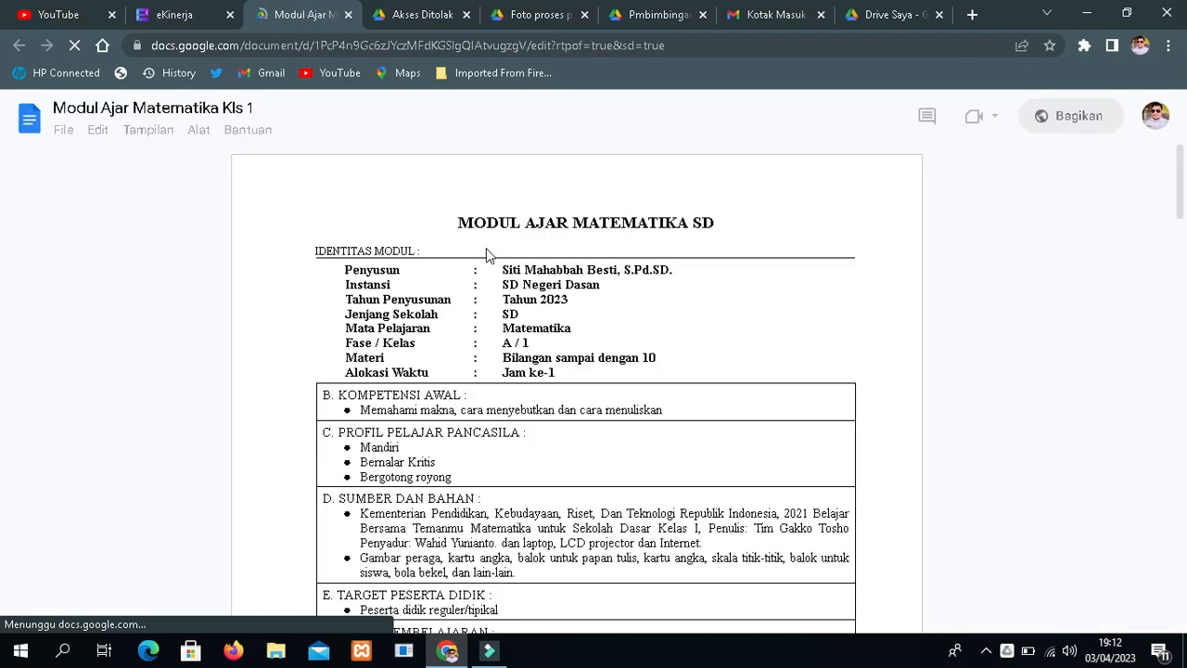
{"action": "scroll", "coordinate": [517, 330], "scroll_direction": "down", "scroll_amount": 2}
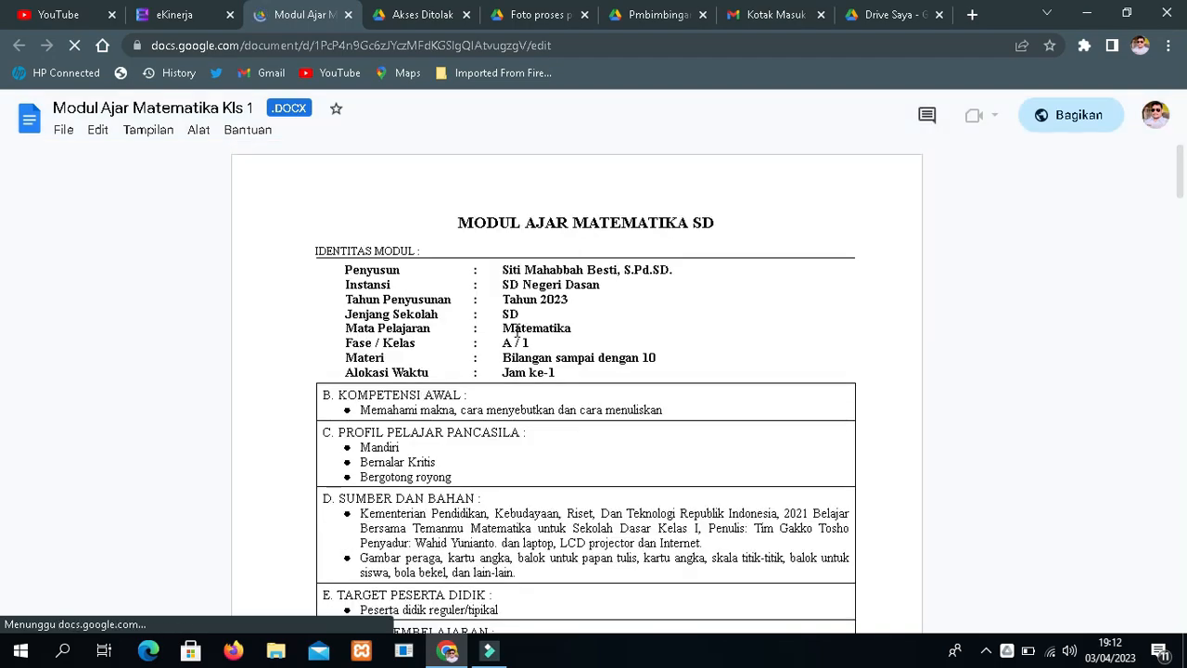
{"action": "scroll", "coordinate": [679, 234], "scroll_direction": "down", "scroll_amount": 15}
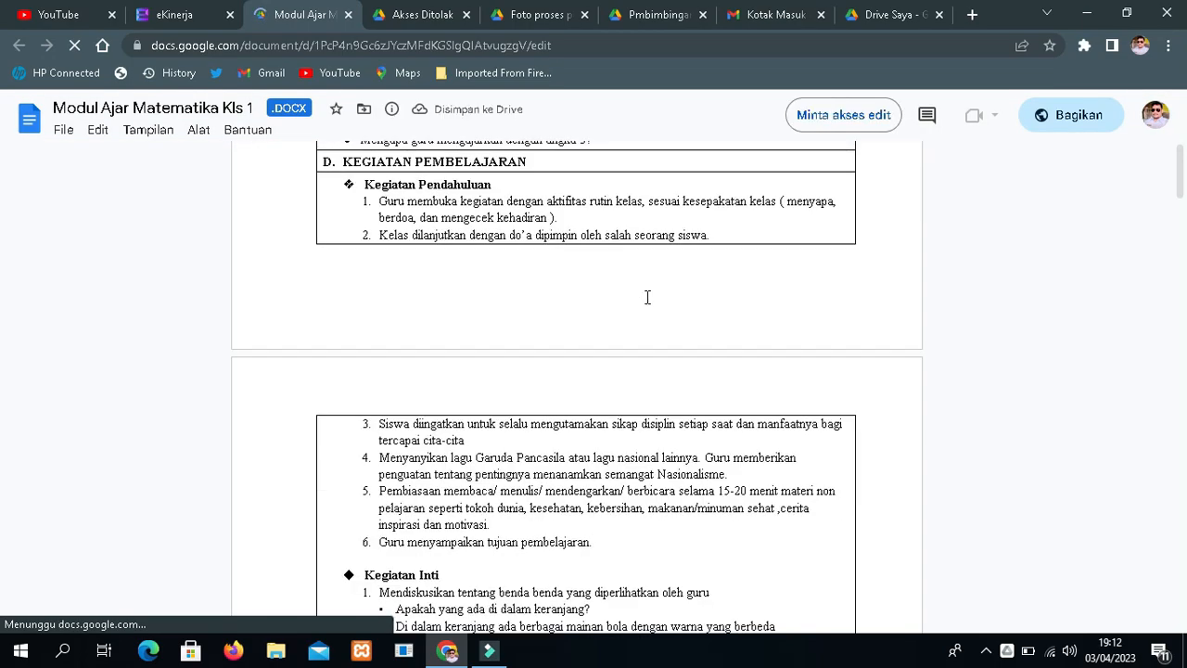
{"action": "scroll", "coordinate": [644, 310], "scroll_direction": "down", "scroll_amount": 6}
{"action": "scroll", "coordinate": [645, 311], "scroll_direction": "up", "scroll_amount": 2}
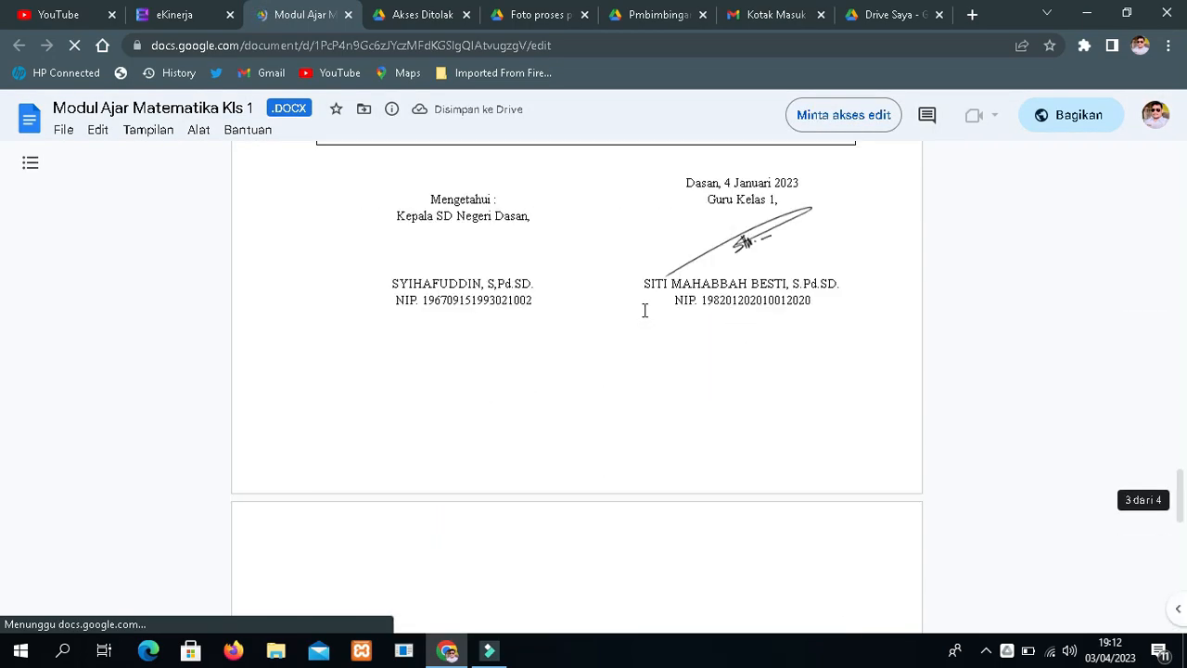
{"action": "scroll", "coordinate": [642, 311], "scroll_direction": "up", "scroll_amount": 10}
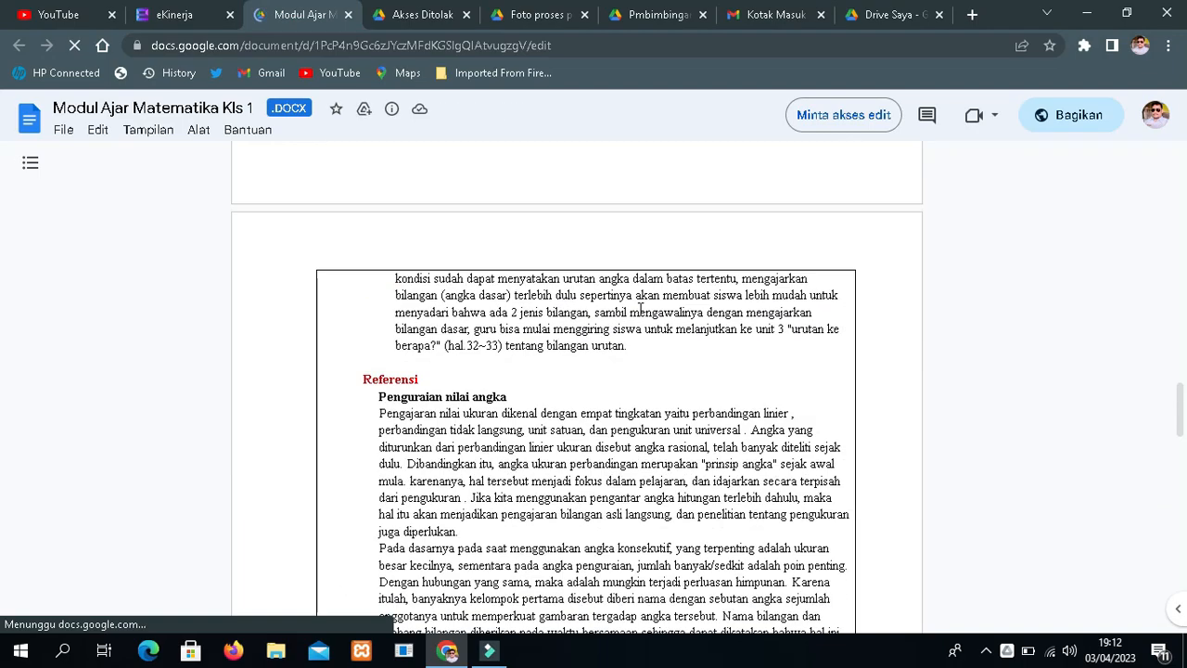
{"action": "scroll", "coordinate": [702, 270], "scroll_direction": "up", "scroll_amount": 6}
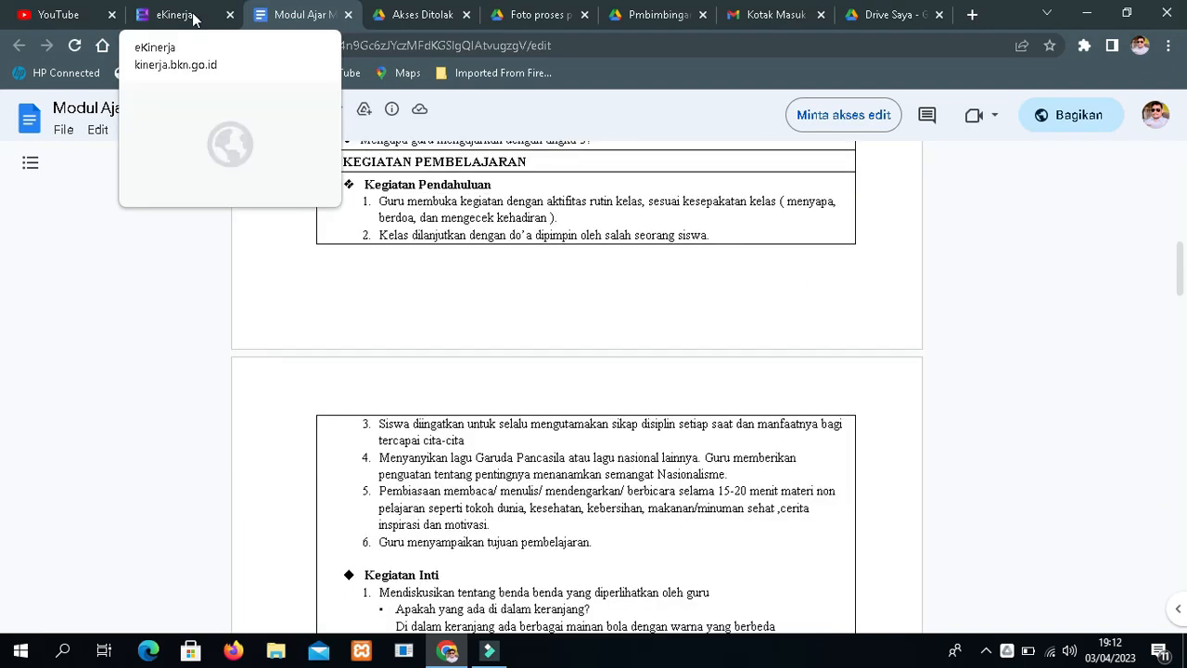
- Return to the eKinerja feedback form and examine the third work result's indicators, evidence, realisation and feedback
{"action": "left_click", "coordinate": [176, 15]}
{"action": "left_click", "coordinate": [748, 249]}
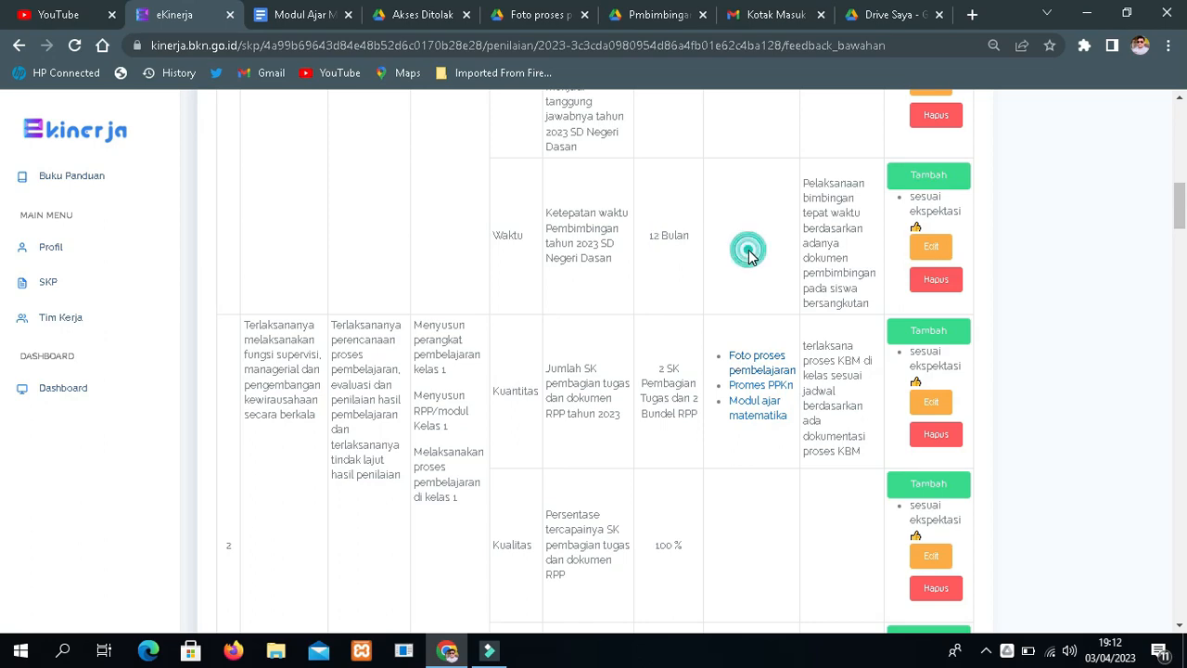
{"action": "scroll", "coordinate": [762, 316], "scroll_direction": "down", "scroll_amount": 10}
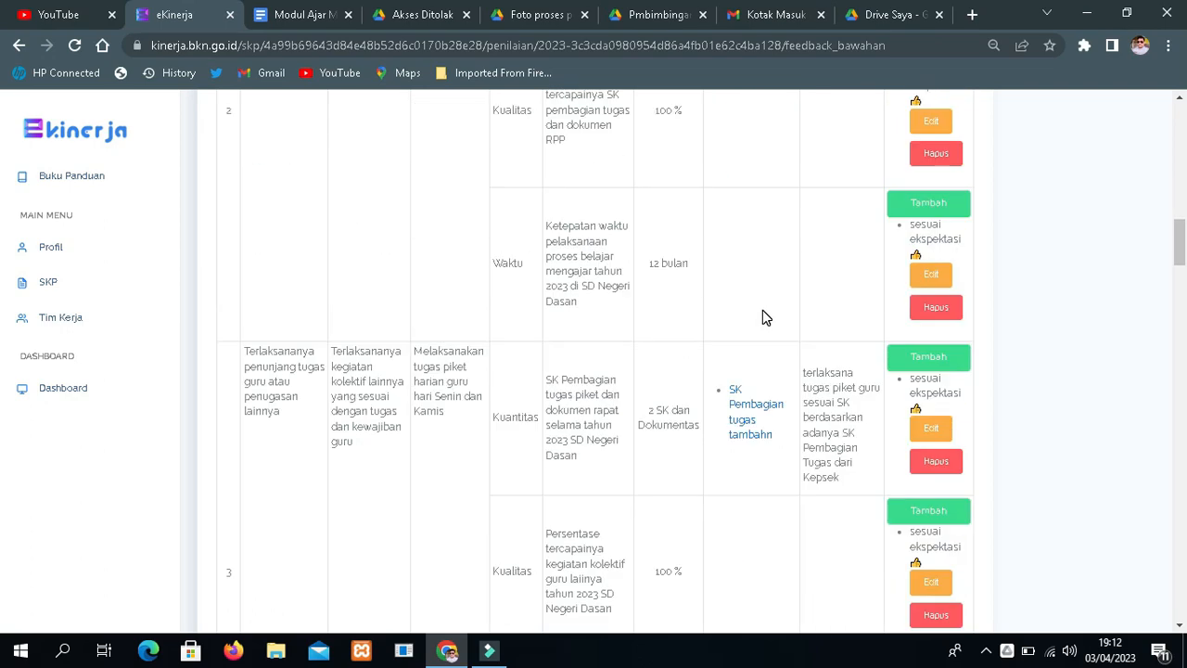
{"action": "scroll", "coordinate": [762, 317], "scroll_direction": "up", "scroll_amount": 2}
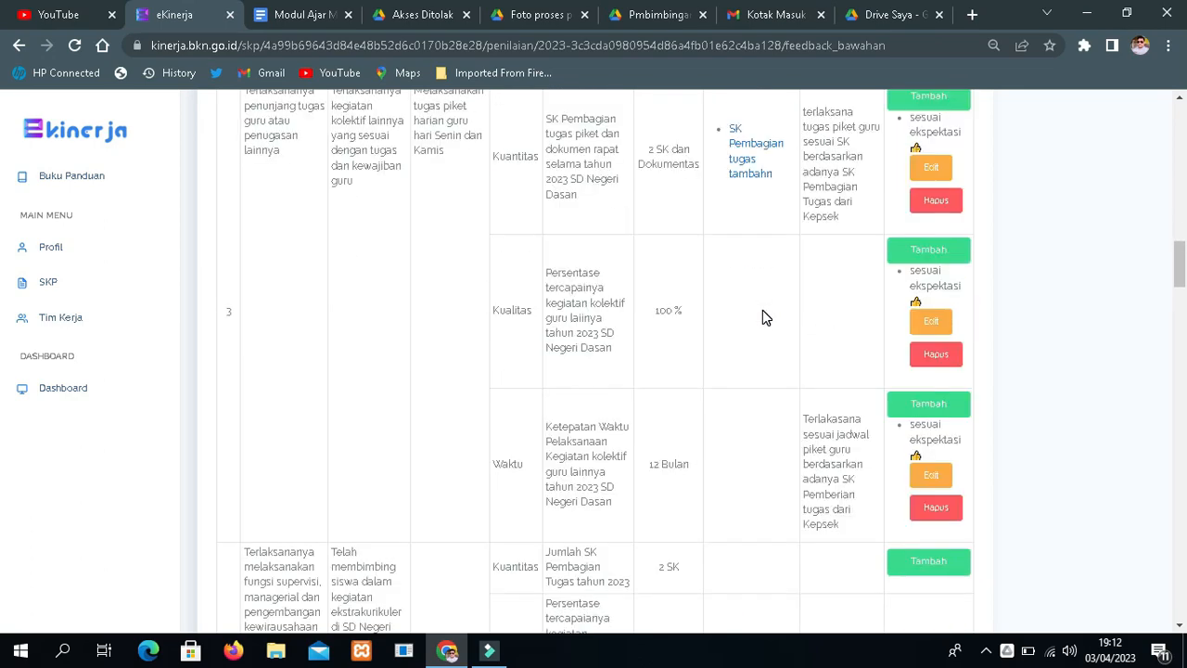
{"action": "scroll", "coordinate": [762, 316], "scroll_direction": "up", "scroll_amount": 1}
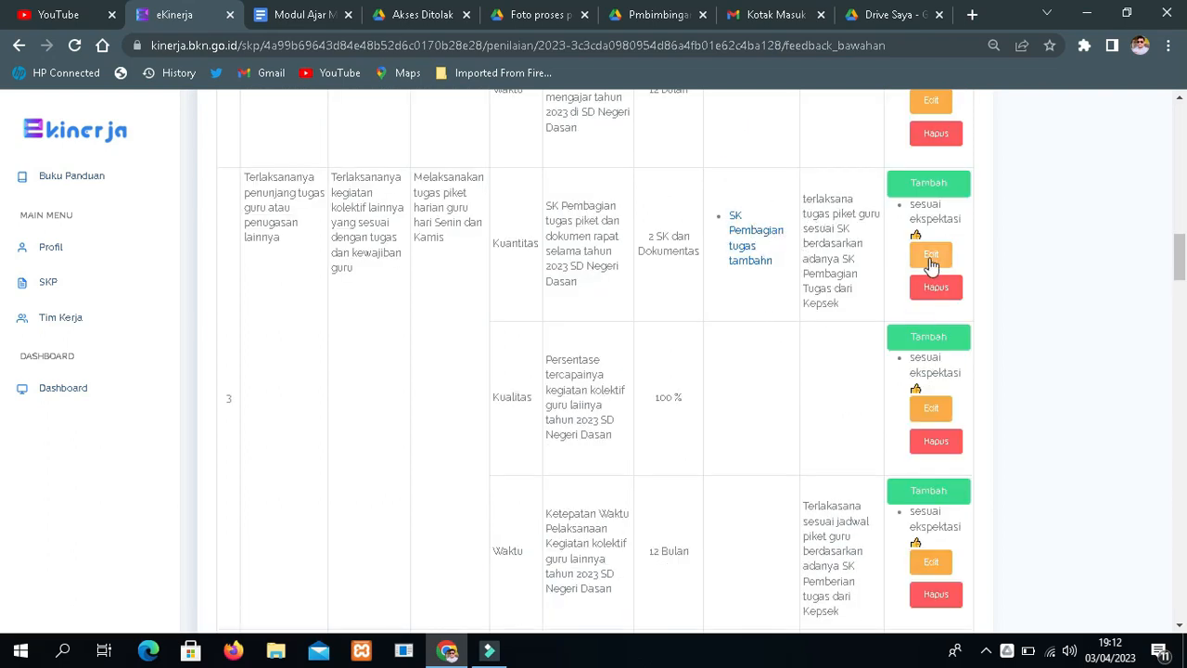
{"action": "left_click", "coordinate": [938, 190]}
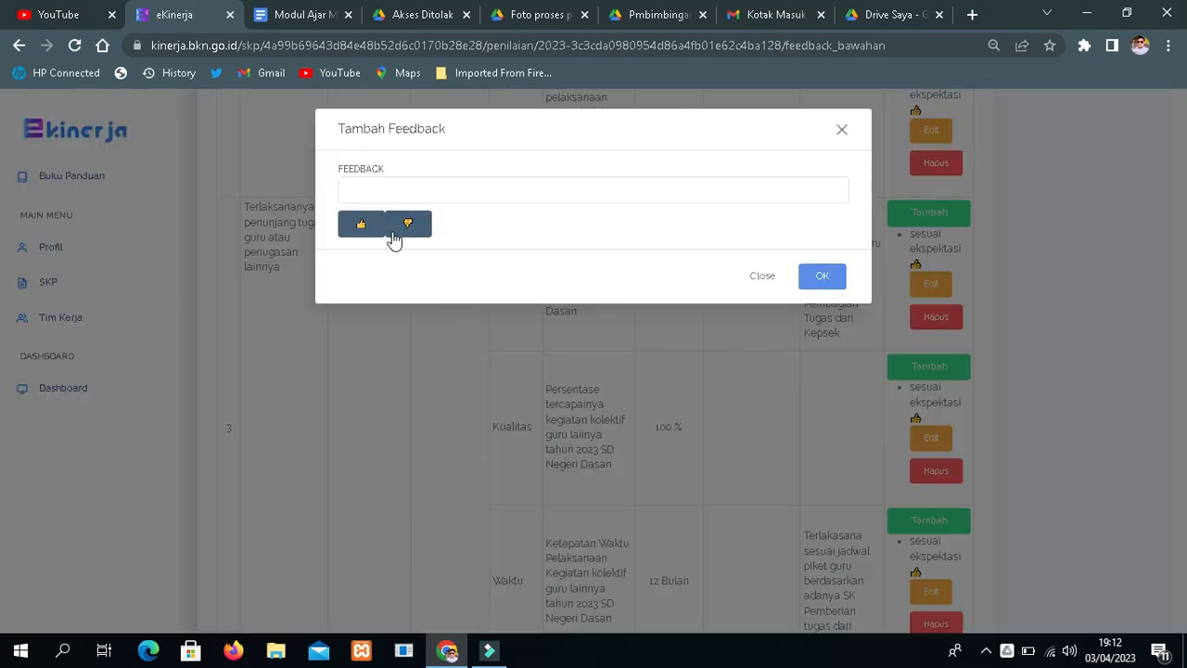
{"action": "left_click", "coordinate": [389, 188]}
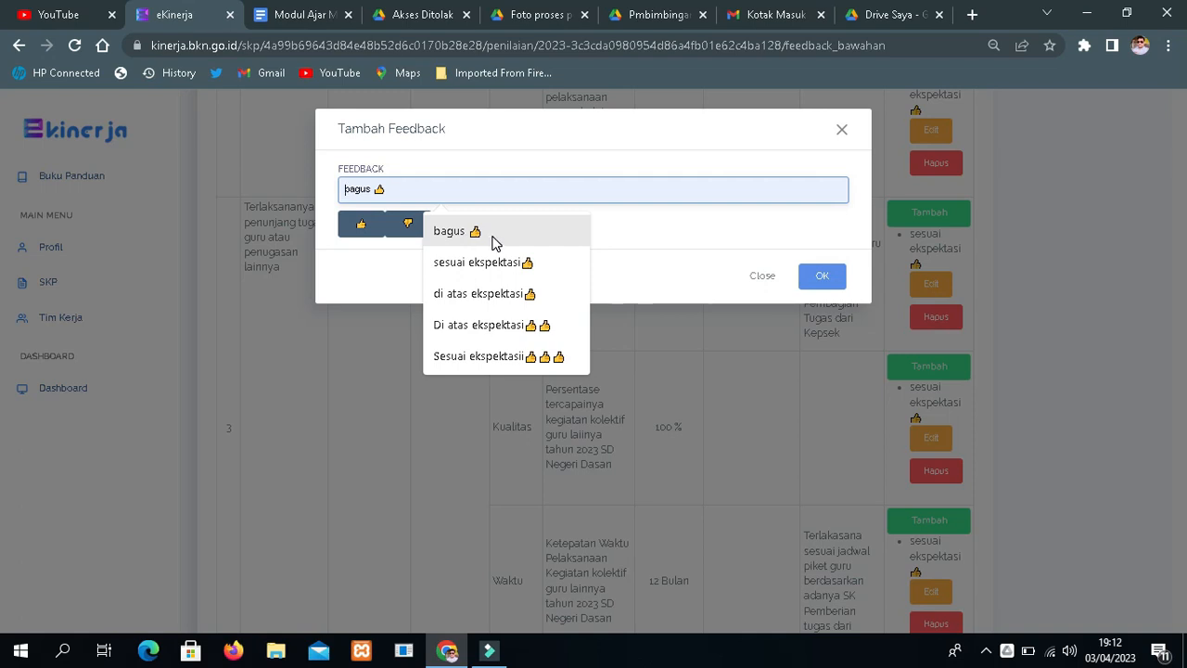
{"action": "left_click", "coordinate": [762, 276]}
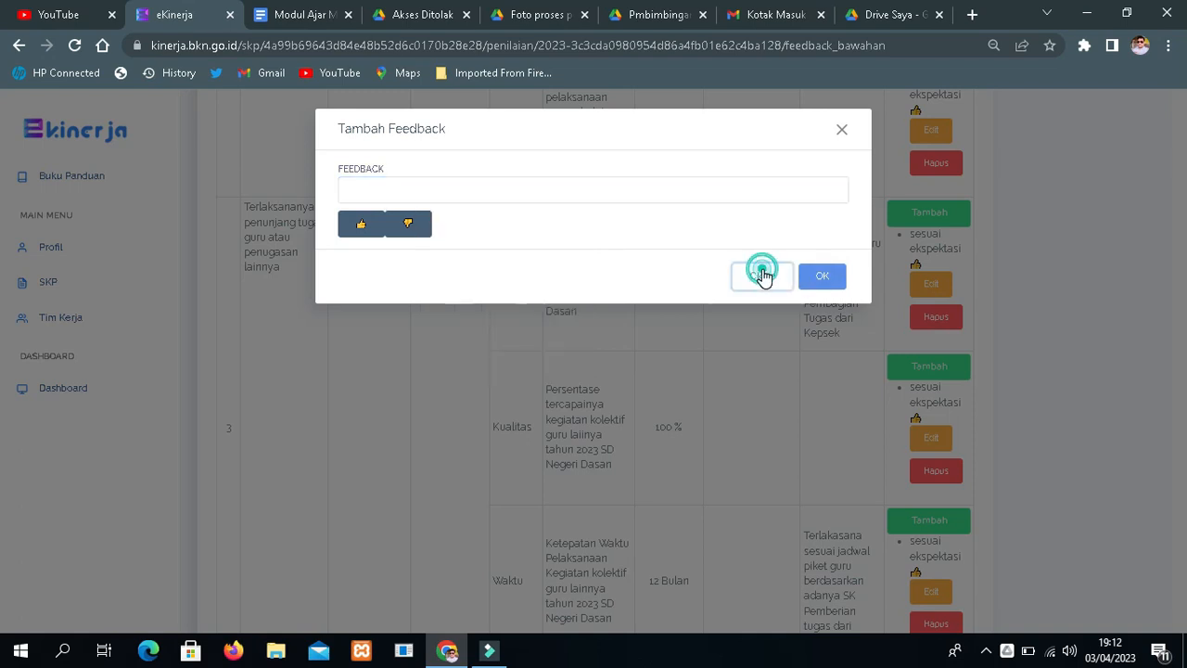
- Compare the evidence, realisation and feedback columns of the third work result with those of the fourth
{"action": "scroll", "coordinate": [853, 389], "scroll_direction": "down", "scroll_amount": 4}
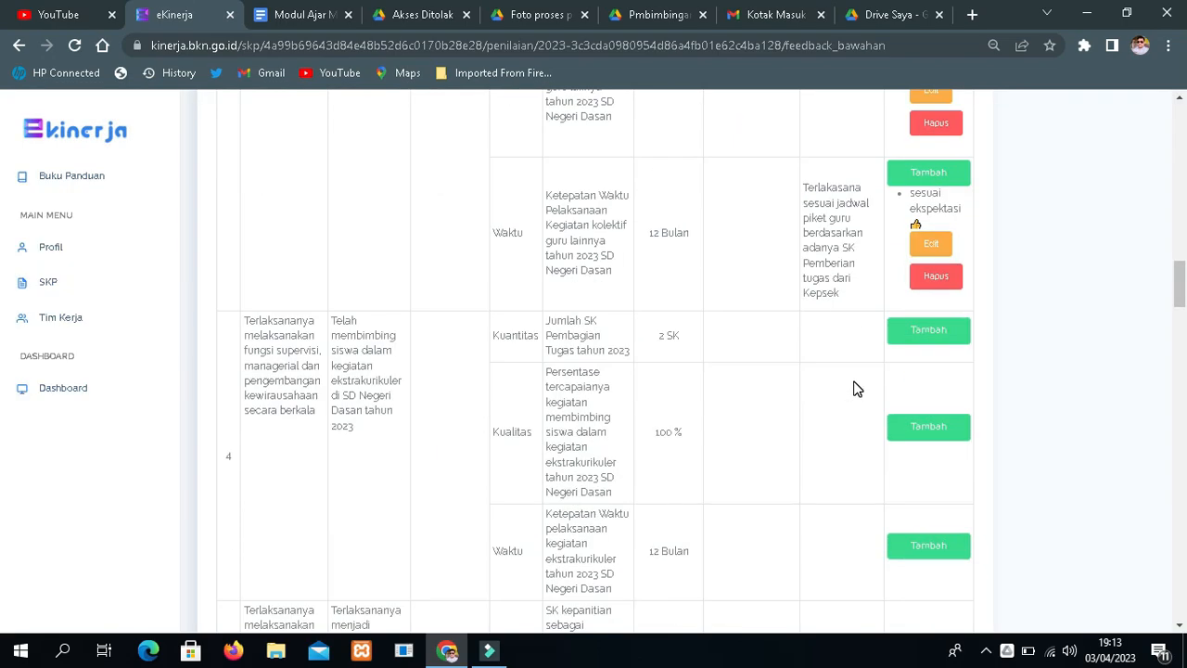
{"action": "scroll", "coordinate": [854, 344], "scroll_direction": "up", "scroll_amount": 2}
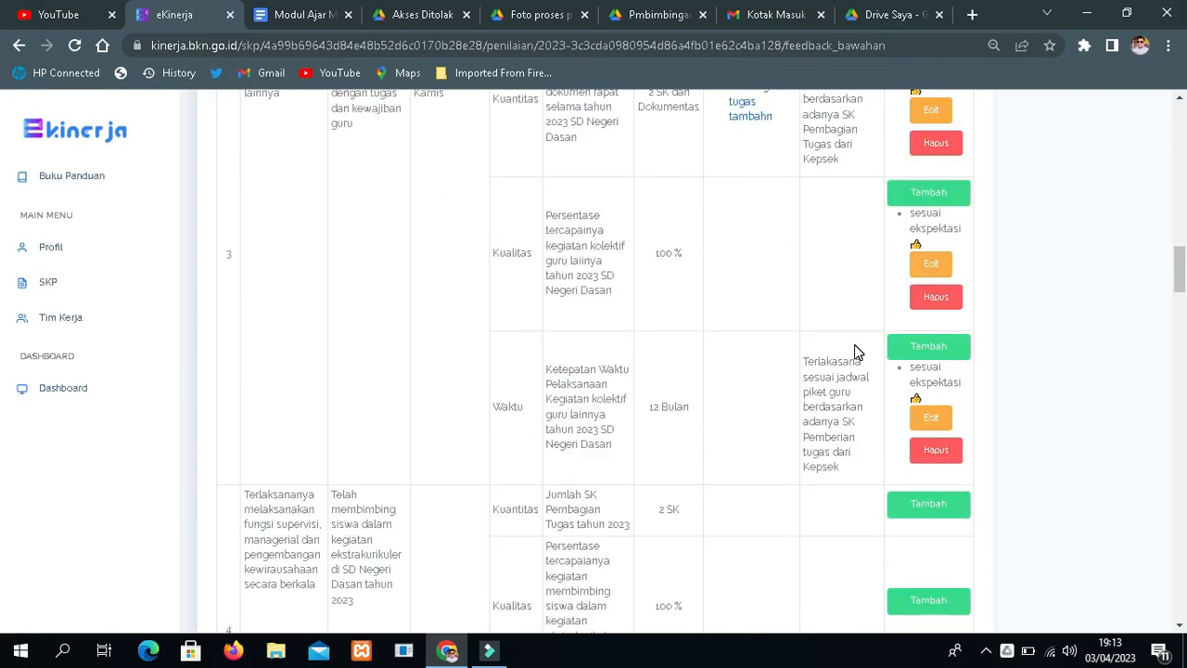
{"action": "scroll", "coordinate": [854, 344], "scroll_direction": "down", "scroll_amount": 2}
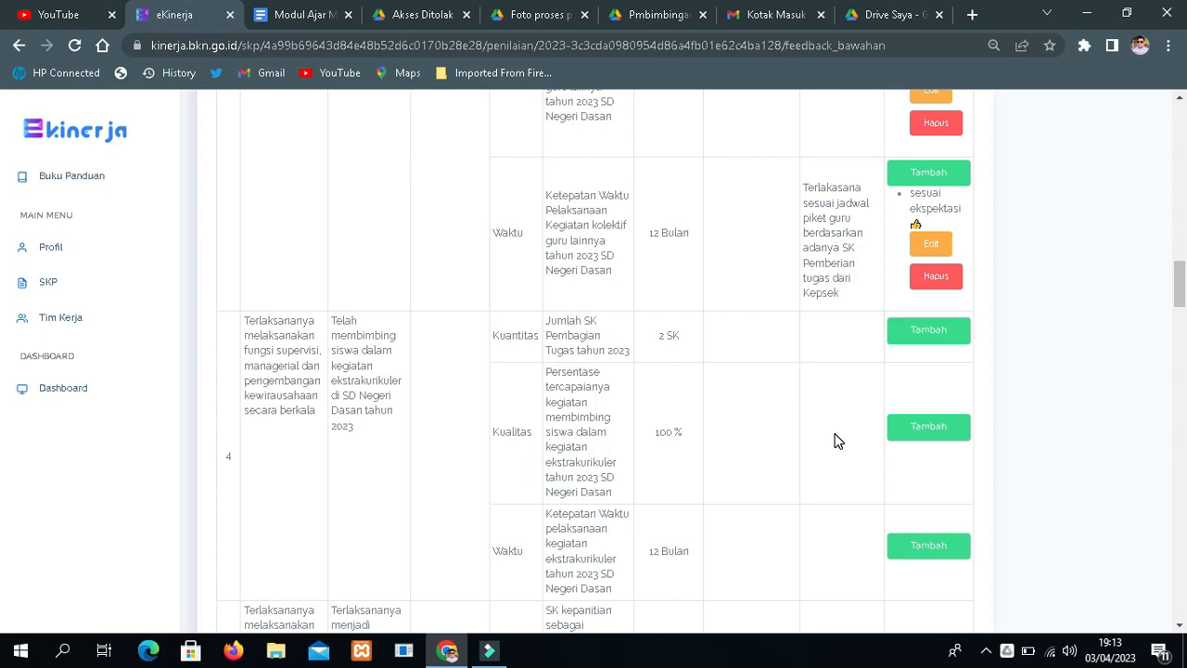
{"action": "scroll", "coordinate": [838, 442], "scroll_direction": "down", "scroll_amount": 3}
{"action": "scroll", "coordinate": [838, 441], "scroll_direction": "up", "scroll_amount": 2}
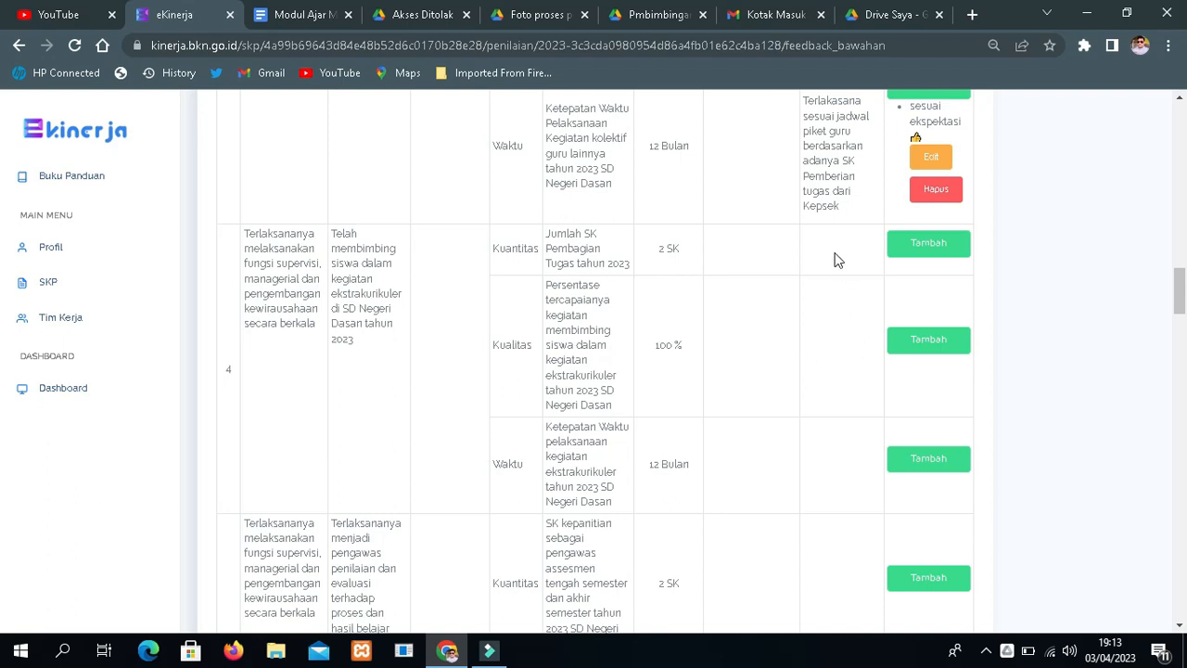
{"action": "left_click", "coordinate": [768, 26]}
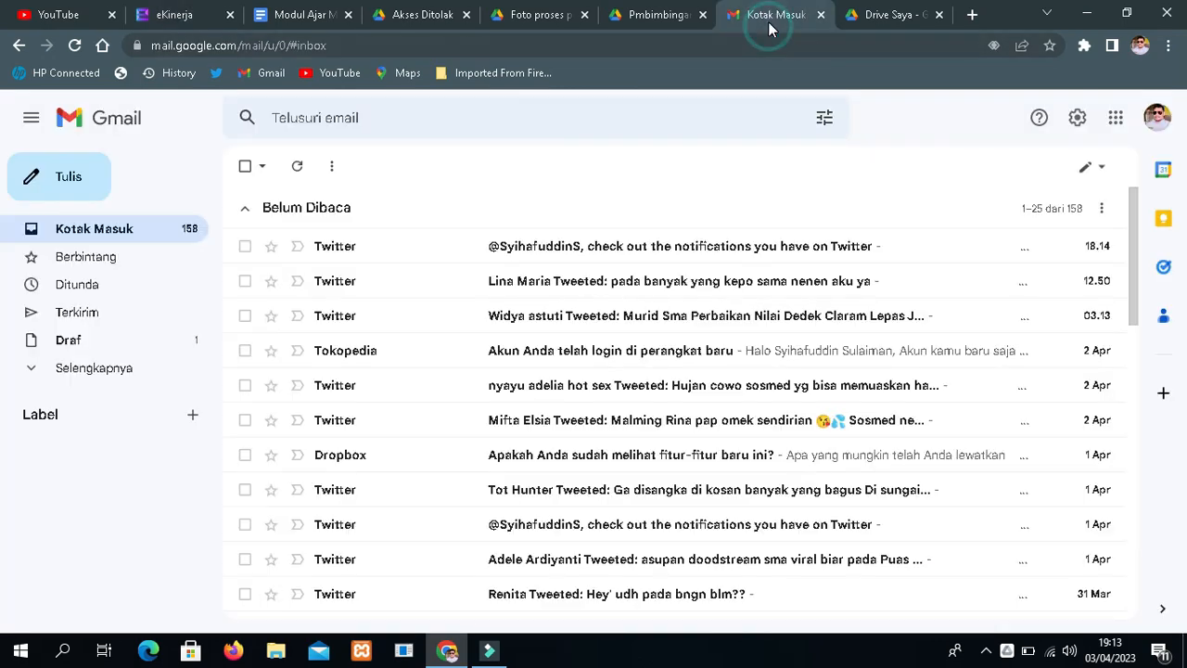
{"action": "left_click", "coordinate": [864, 15]}
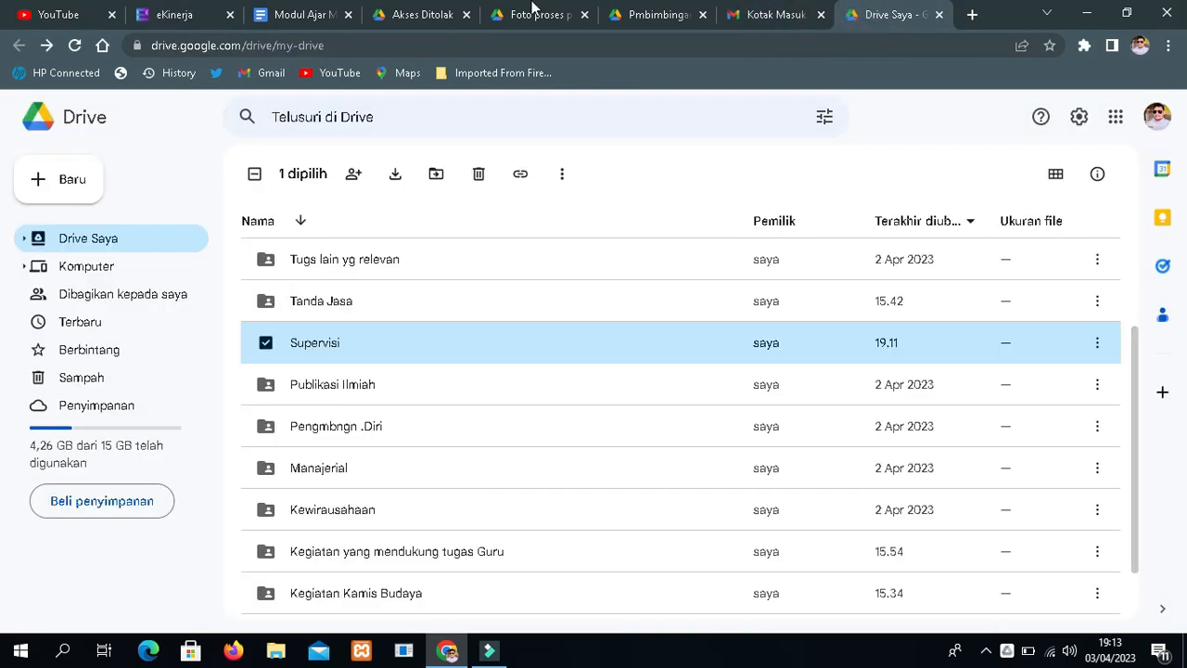
{"action": "left_click", "coordinate": [163, 21]}
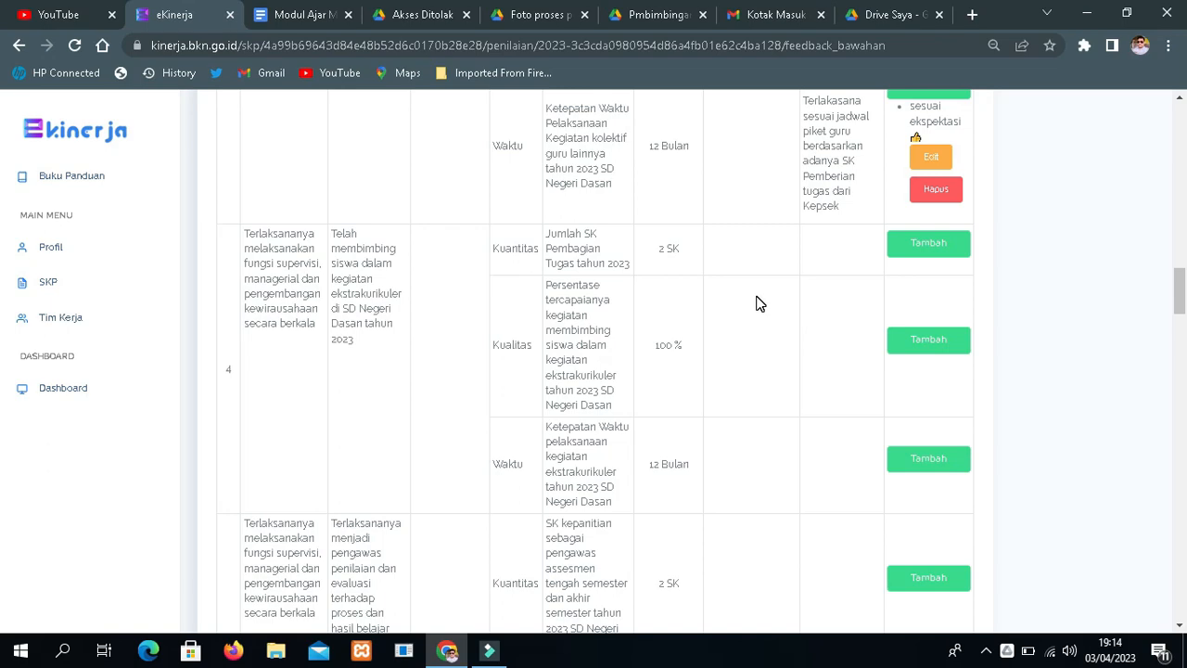
- View the fourth work result's feedback form, and review the evidence, realisation and feedback of the remaining work results down to the Tambahan section
{"action": "left_click", "coordinate": [955, 248]}
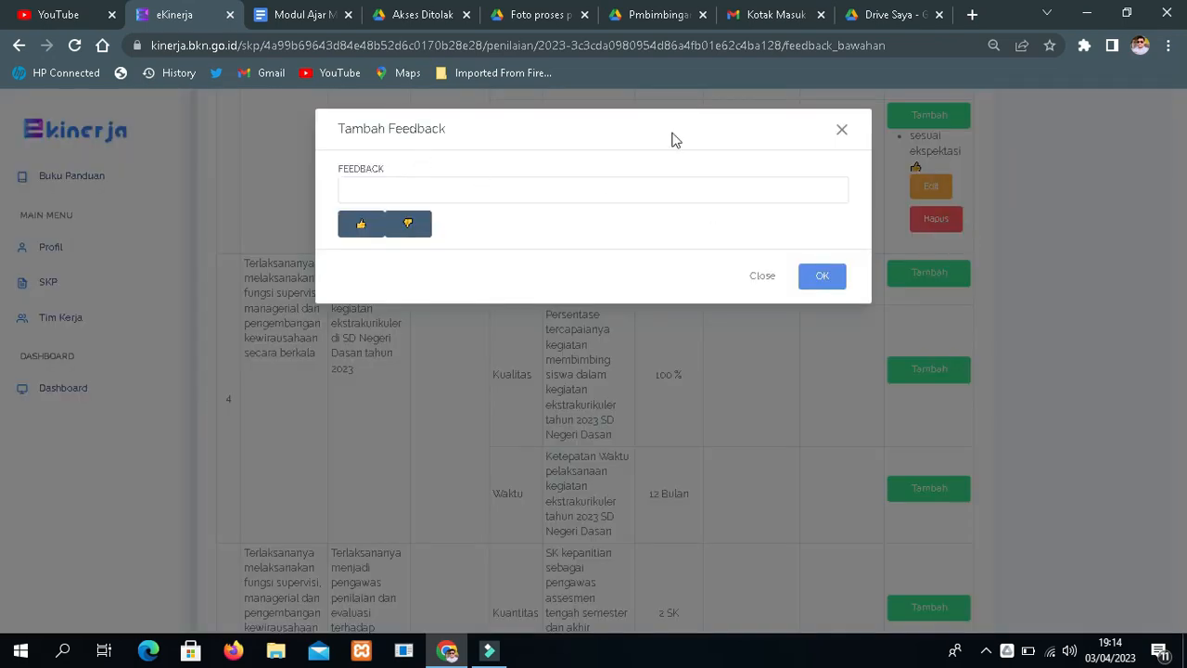
{"action": "left_click", "coordinate": [762, 276]}
{"action": "scroll", "coordinate": [834, 379], "scroll_direction": "down", "scroll_amount": 4}
{"action": "scroll", "coordinate": [844, 396], "scroll_direction": "down", "scroll_amount": 12}
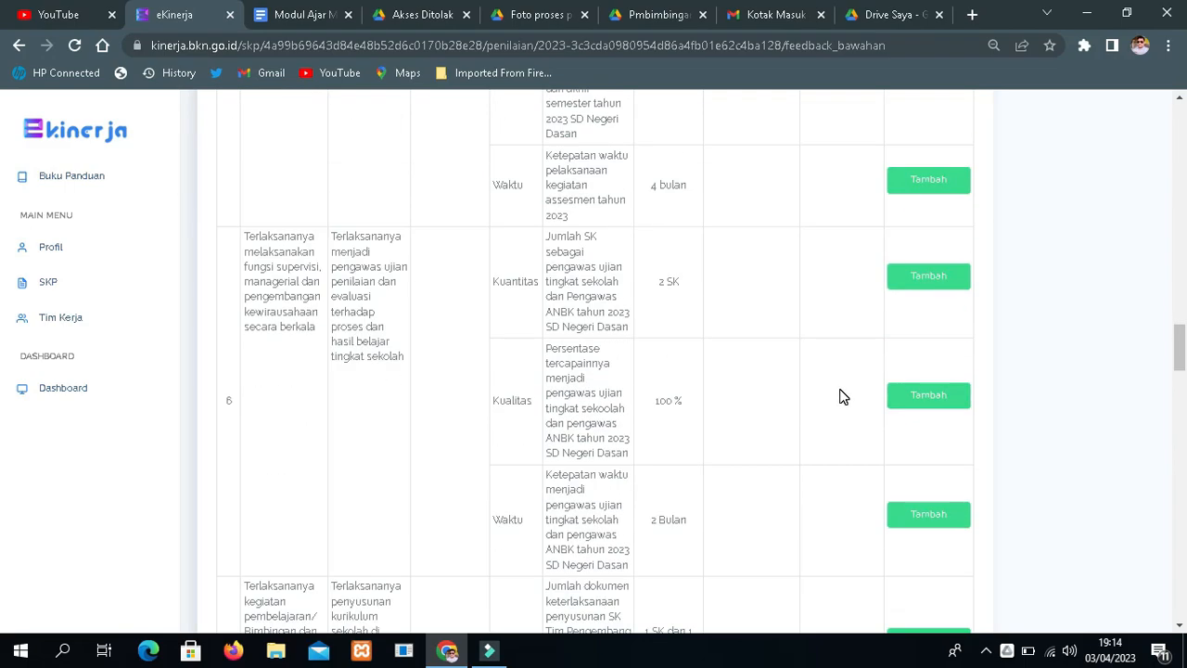
{"action": "scroll", "coordinate": [840, 396], "scroll_direction": "down", "scroll_amount": 3}
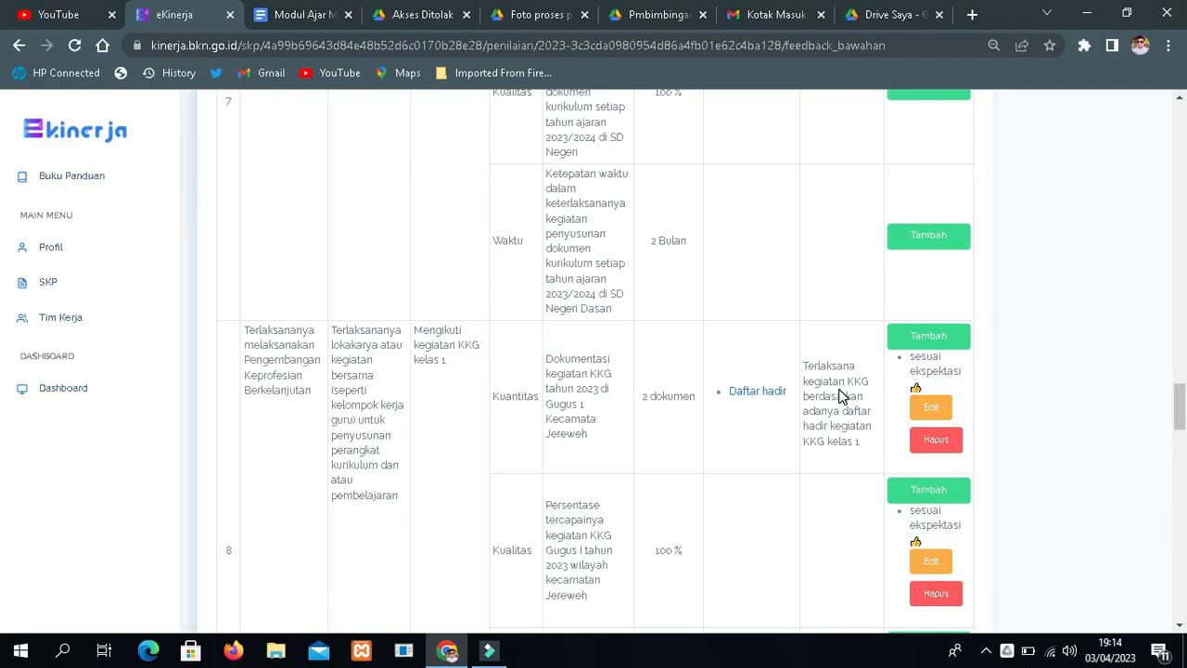
{"action": "scroll", "coordinate": [822, 347], "scroll_direction": "up", "scroll_amount": 4}
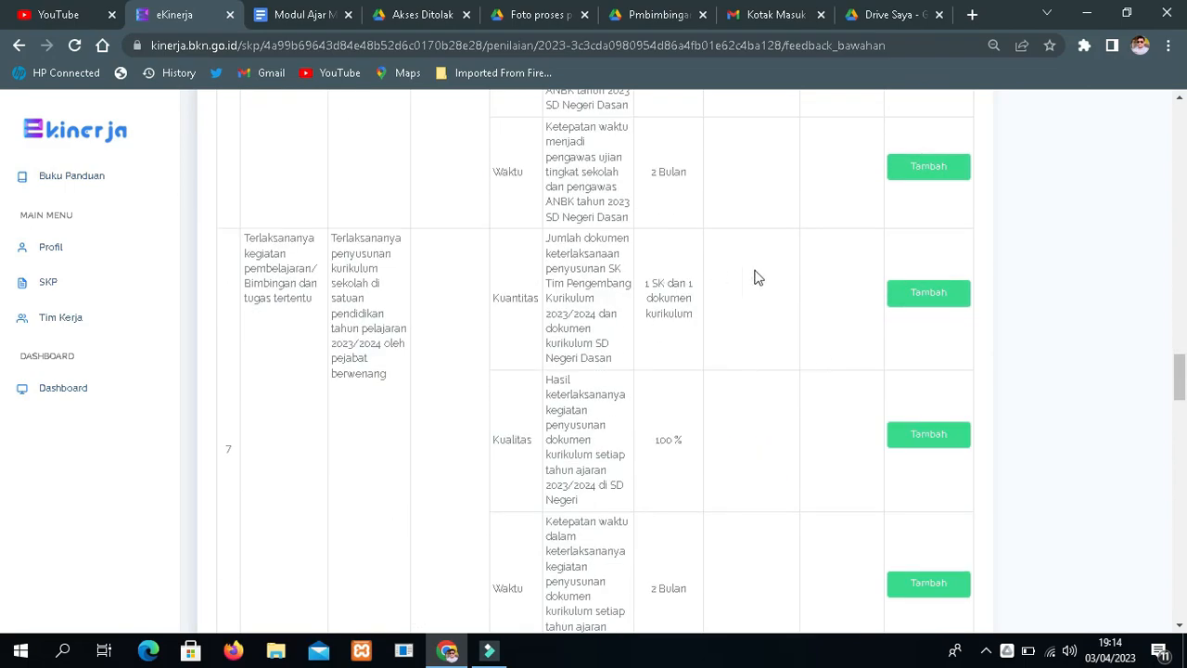
{"action": "scroll", "coordinate": [827, 306], "scroll_direction": "down", "scroll_amount": 5}
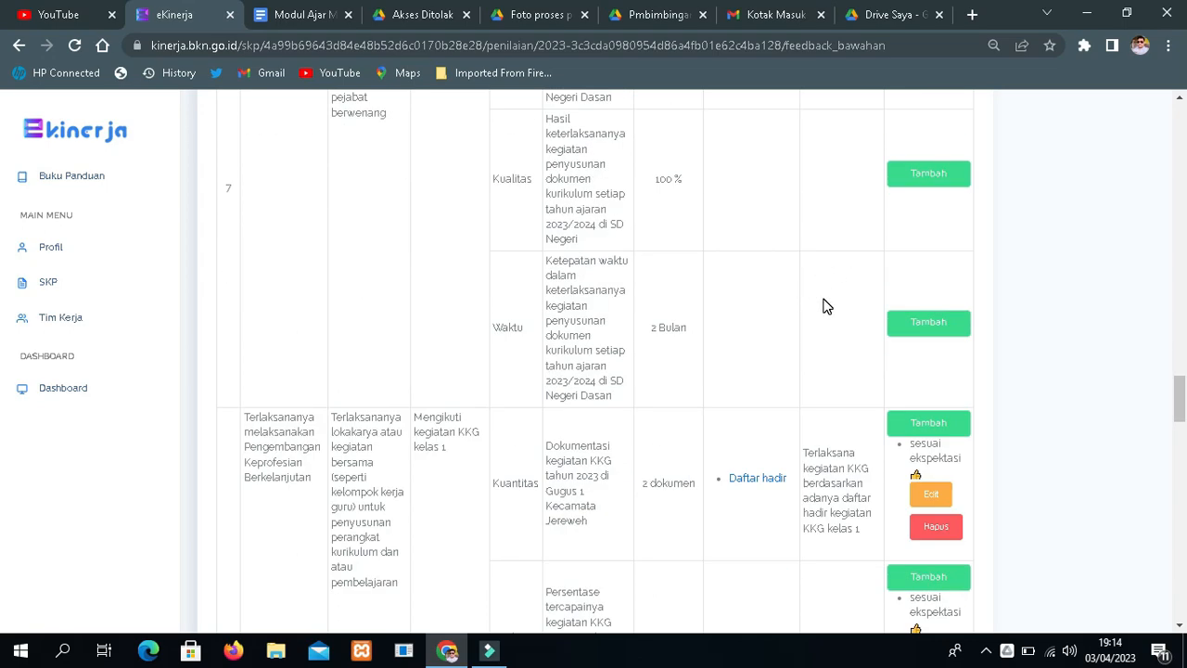
{"action": "scroll", "coordinate": [824, 298], "scroll_direction": "down", "scroll_amount": 6}
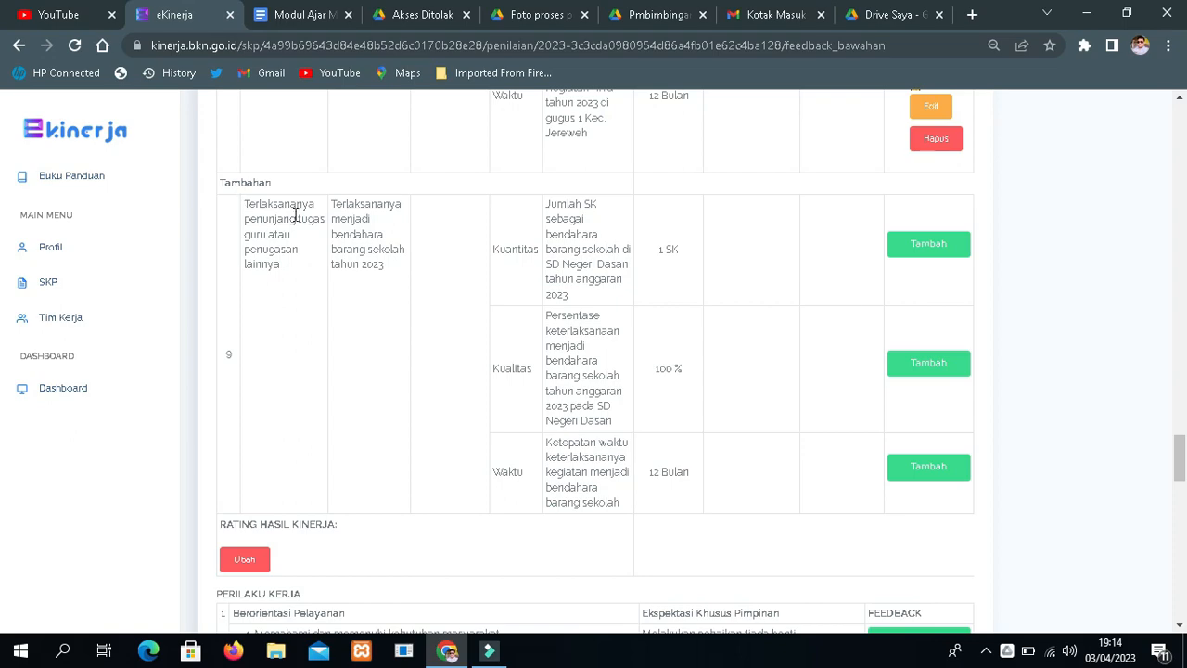
- Compare the evidence, realisation and feedback of the eighth work result with those of the ninth under Tambahan
{"action": "scroll", "coordinate": [694, 273], "scroll_direction": "up", "scroll_amount": 7}
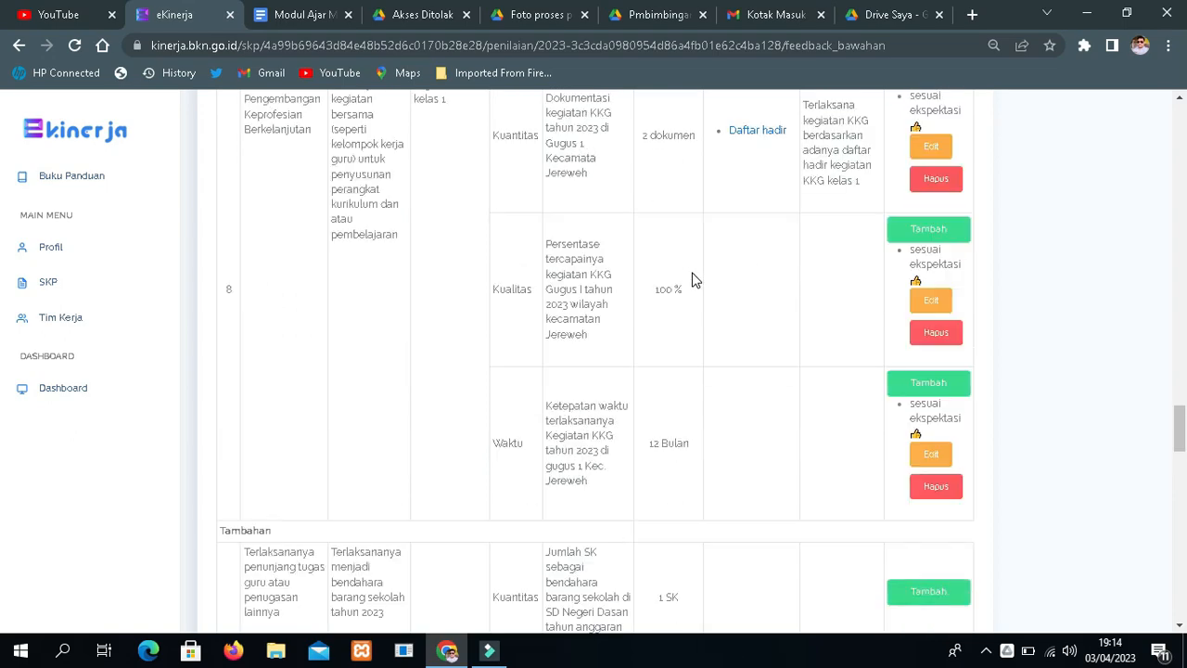
{"action": "scroll", "coordinate": [694, 279], "scroll_direction": "down", "scroll_amount": 4}
{"action": "scroll", "coordinate": [695, 282], "scroll_direction": "down", "scroll_amount": 1}
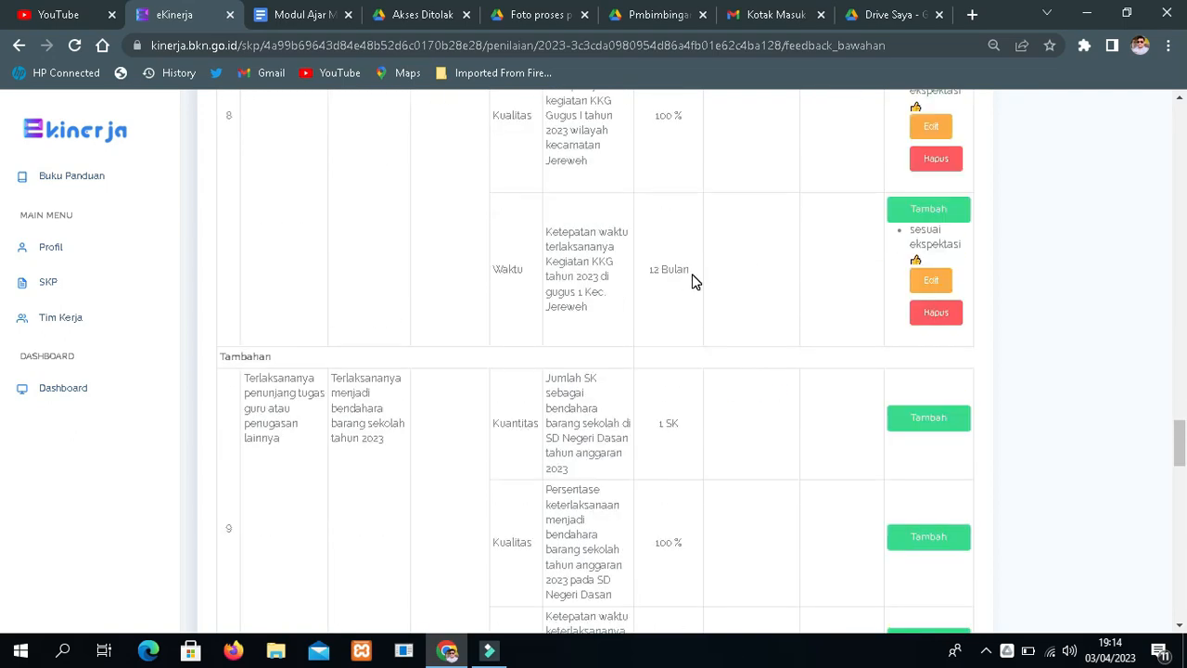
{"action": "scroll", "coordinate": [693, 280], "scroll_direction": "down", "scroll_amount": 3}
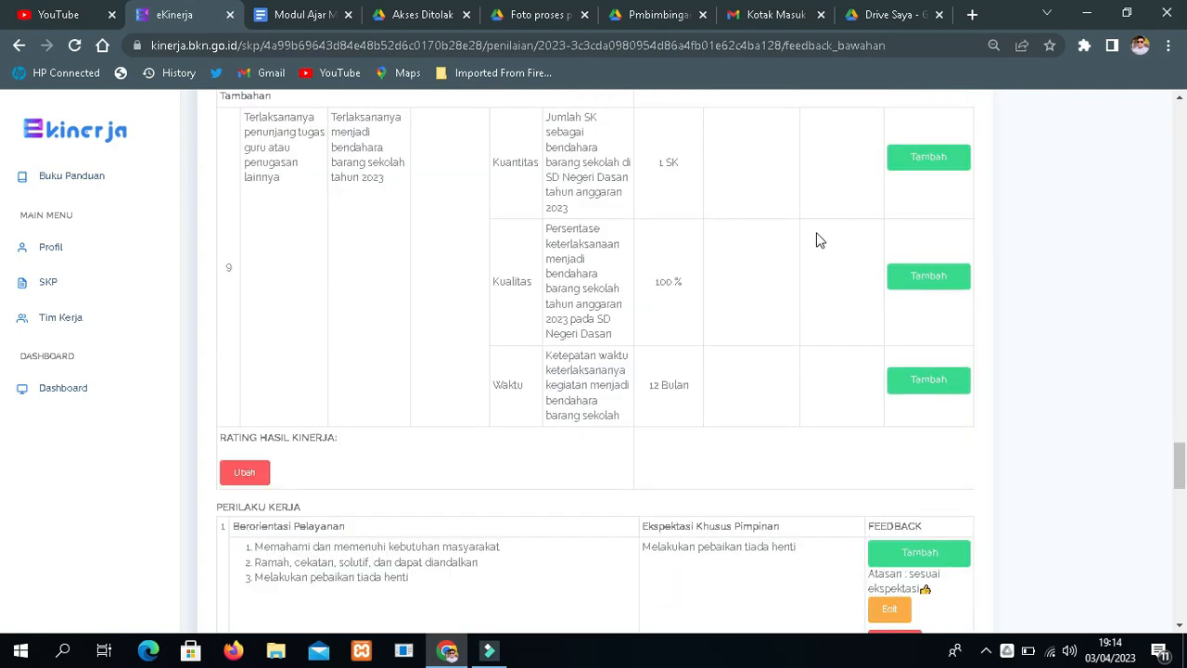
{"action": "scroll", "coordinate": [805, 260], "scroll_direction": "up", "scroll_amount": 2}
{"action": "scroll", "coordinate": [805, 261], "scroll_direction": "down", "scroll_amount": 1}
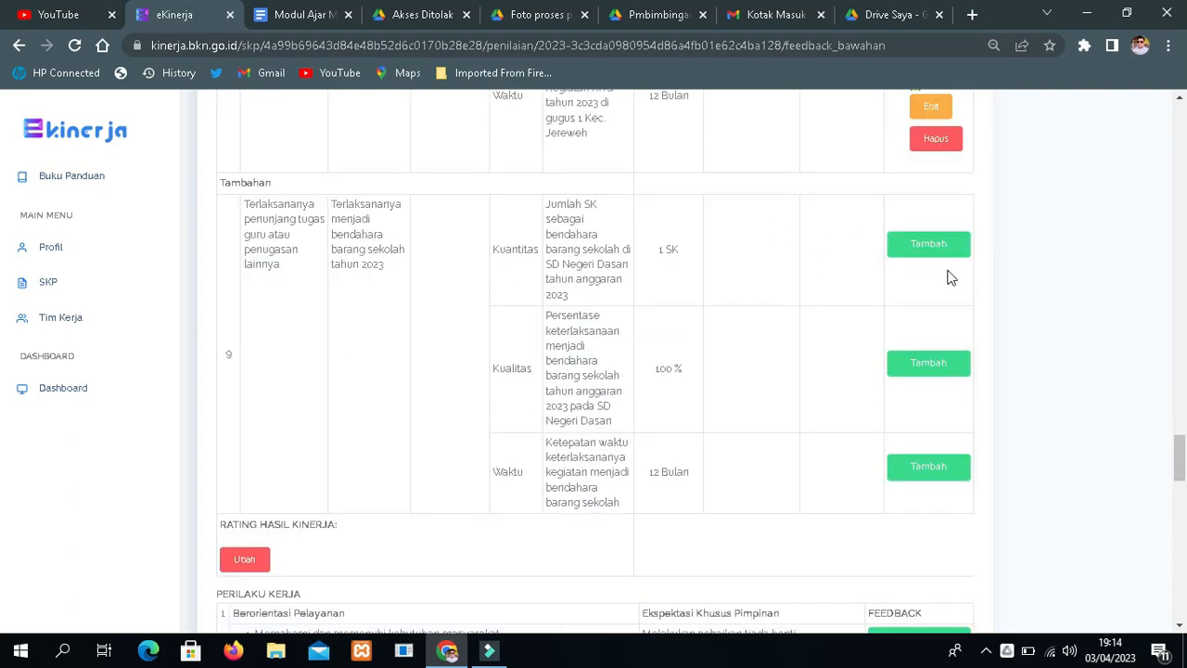
{"action": "scroll", "coordinate": [829, 272], "scroll_direction": "down", "scroll_amount": 1}
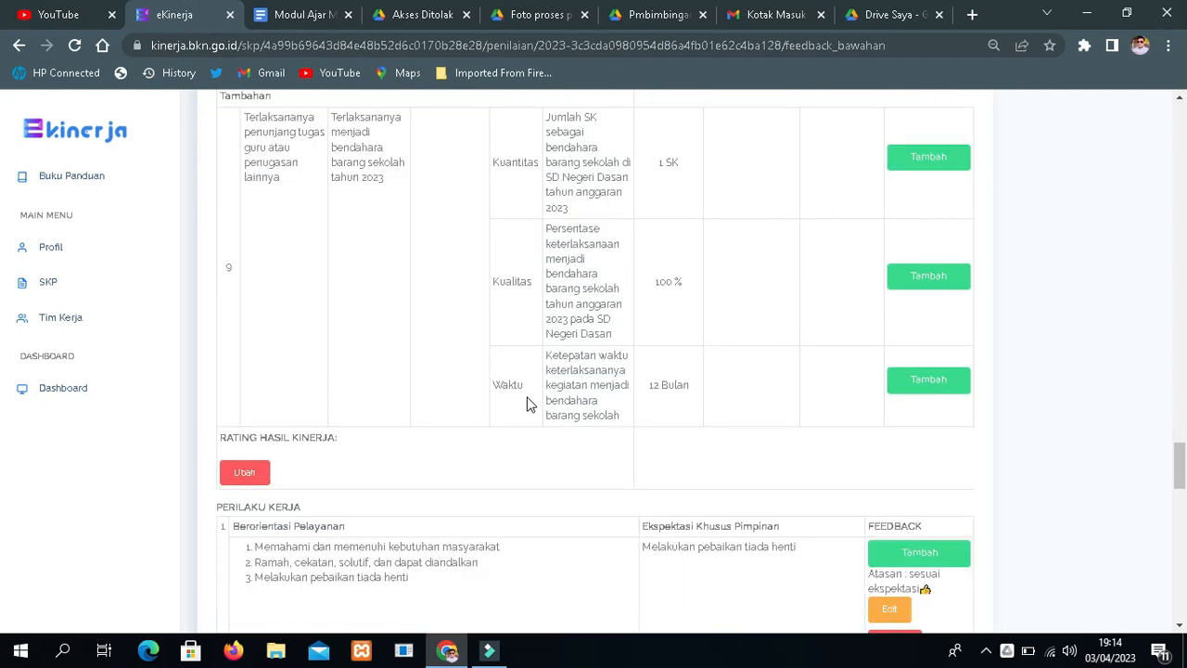
{"action": "scroll", "coordinate": [896, 301], "scroll_direction": "down", "scroll_amount": 2}
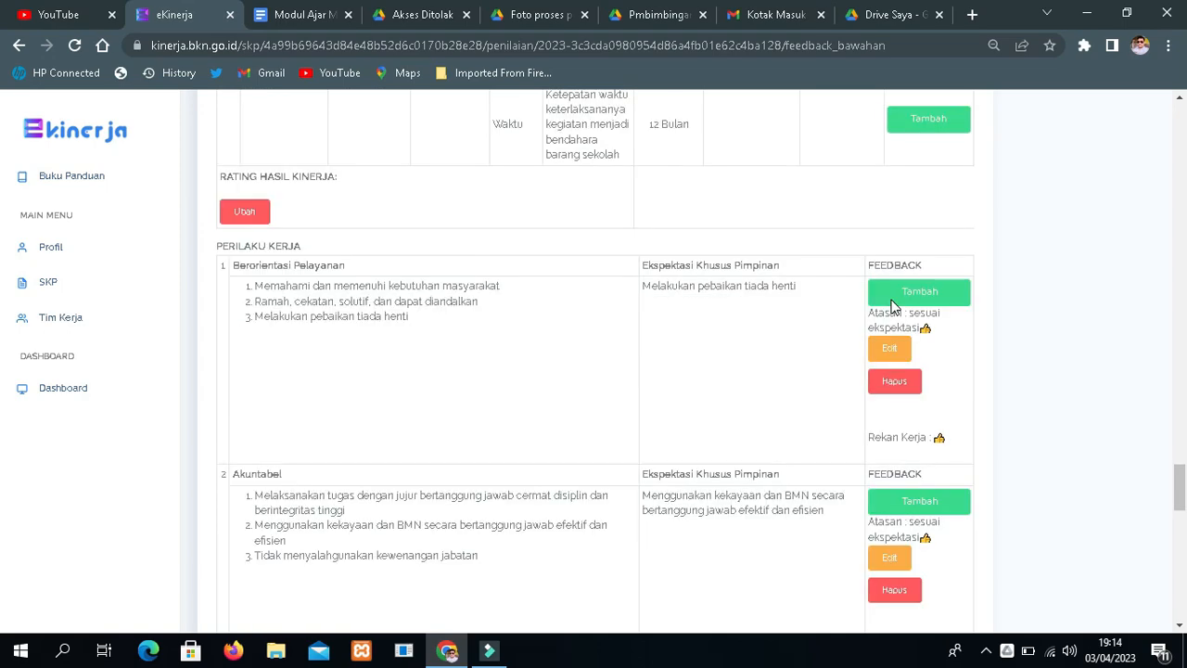
- View the available rating options for Rating Hasil Kinerja, and close the Ubah Hasil form without choosing one
{"action": "scroll", "coordinate": [893, 306], "scroll_direction": "up", "scroll_amount": 2}
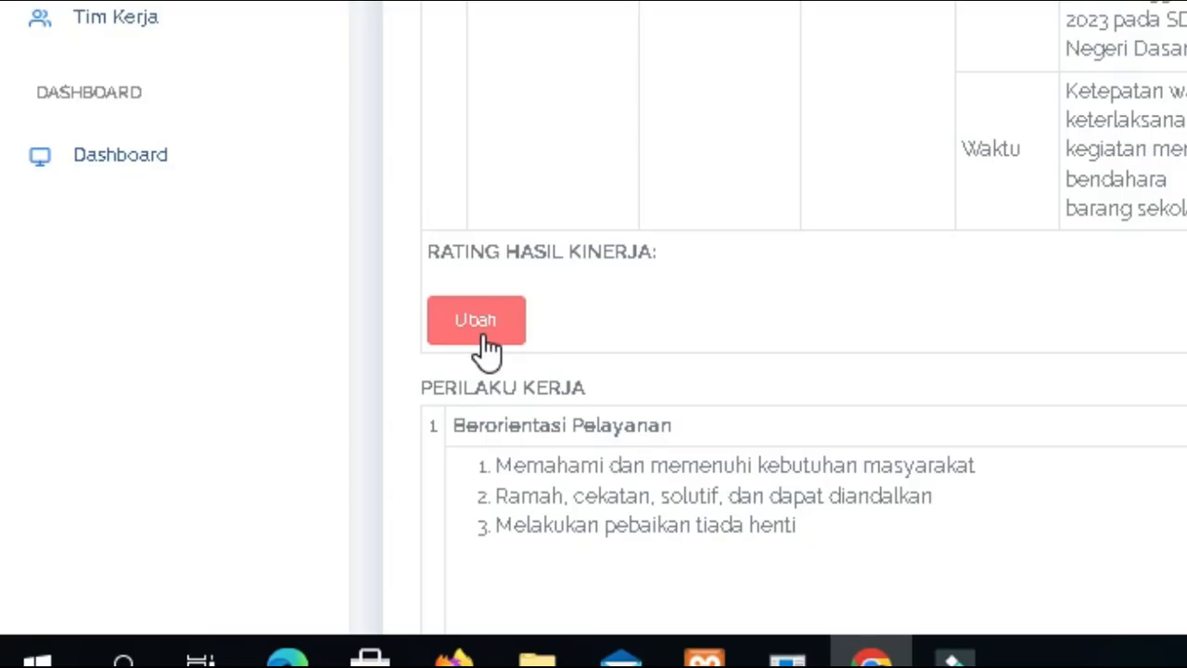
{"action": "left_click", "coordinate": [491, 329]}
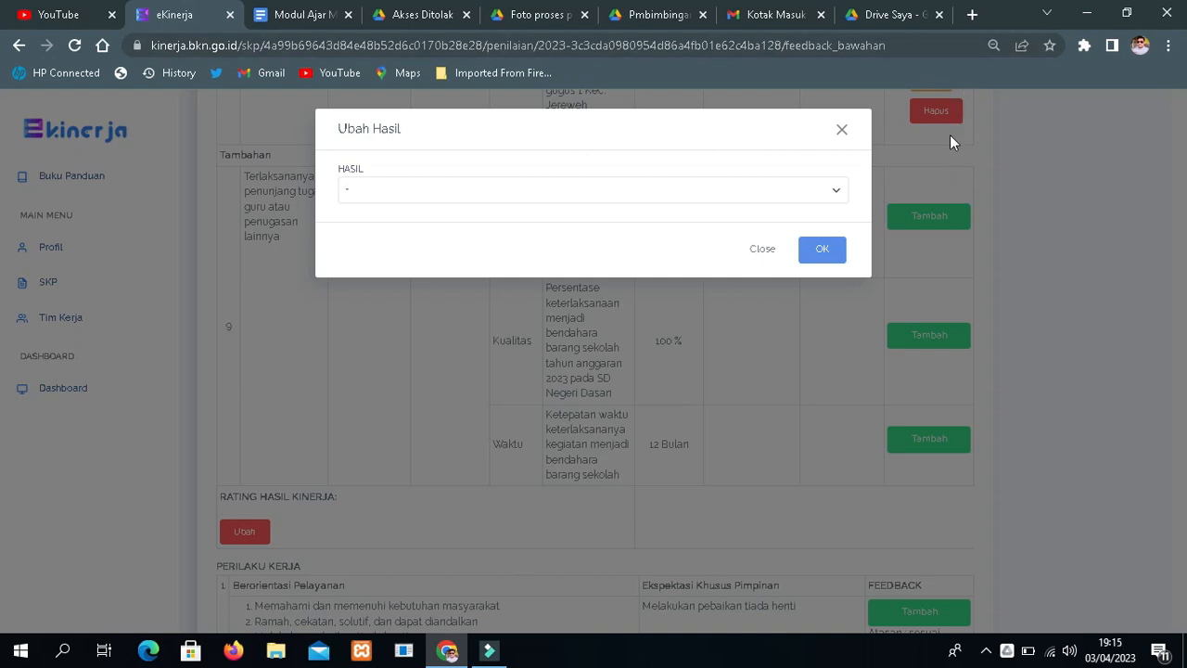
{"action": "left_click", "coordinate": [840, 193]}
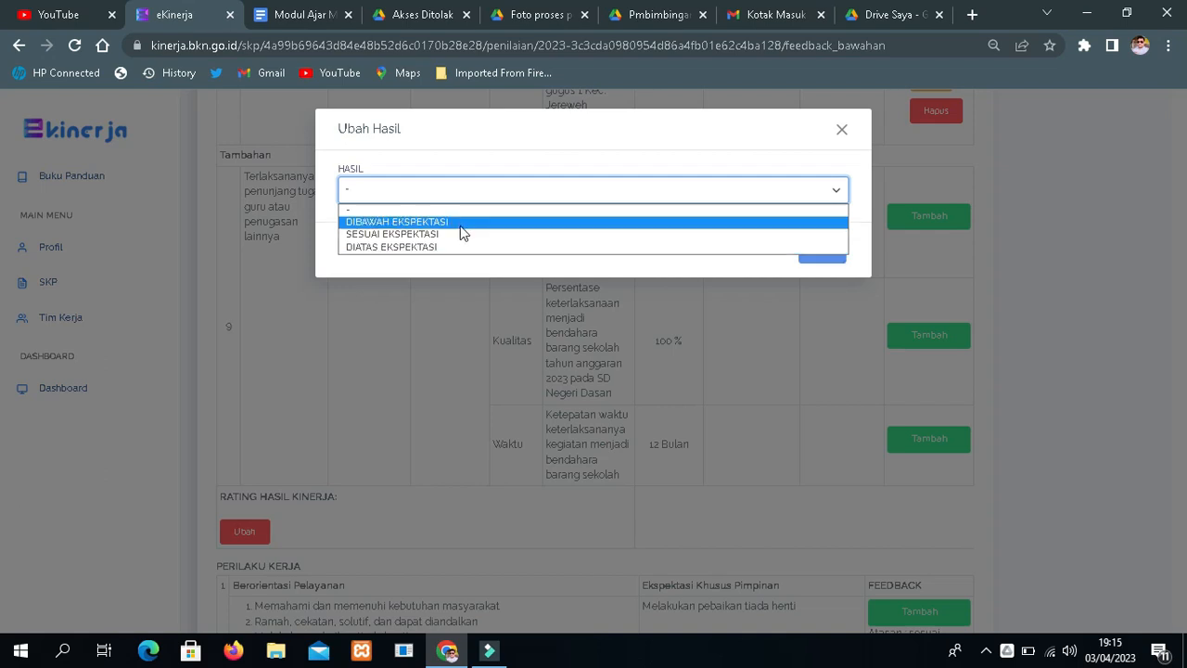
{"action": "left_click", "coordinate": [823, 333]}
{"action": "left_click", "coordinate": [823, 335]}
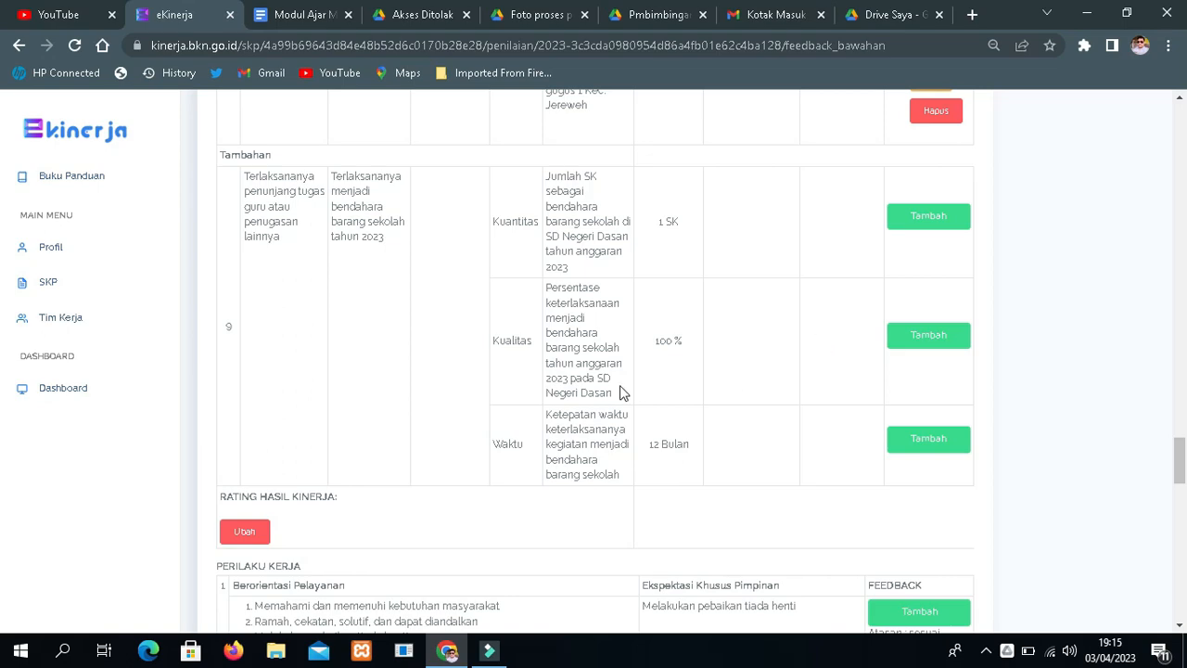
- Compare the Berorientasi Pelayanan behaviour points under Perilaku Kerja with the leader's special expectation "Melakukan pebaikan tiada henti"
{"action": "scroll", "coordinate": [601, 397], "scroll_direction": "down", "scroll_amount": 5}
{"action": "scroll", "coordinate": [601, 396], "scroll_direction": "up", "scroll_amount": 1}
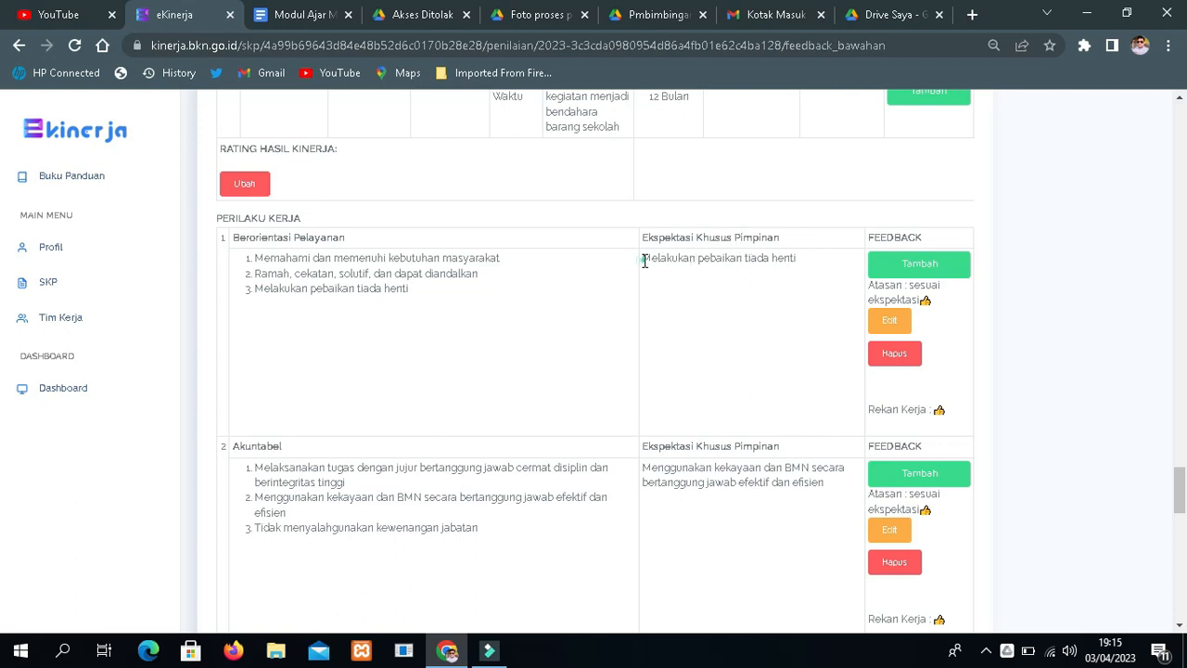
{"action": "left_click_drag", "start_coordinate": [644, 260], "coordinate": [807, 270]}
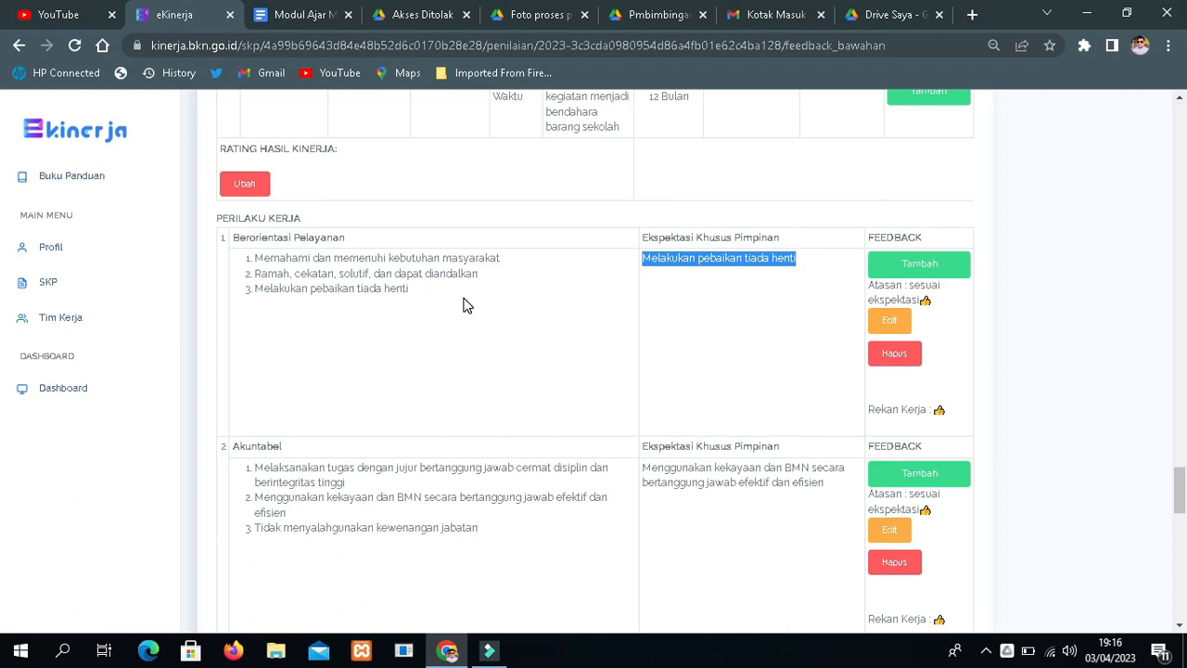
{"action": "left_click", "coordinate": [684, 310]}
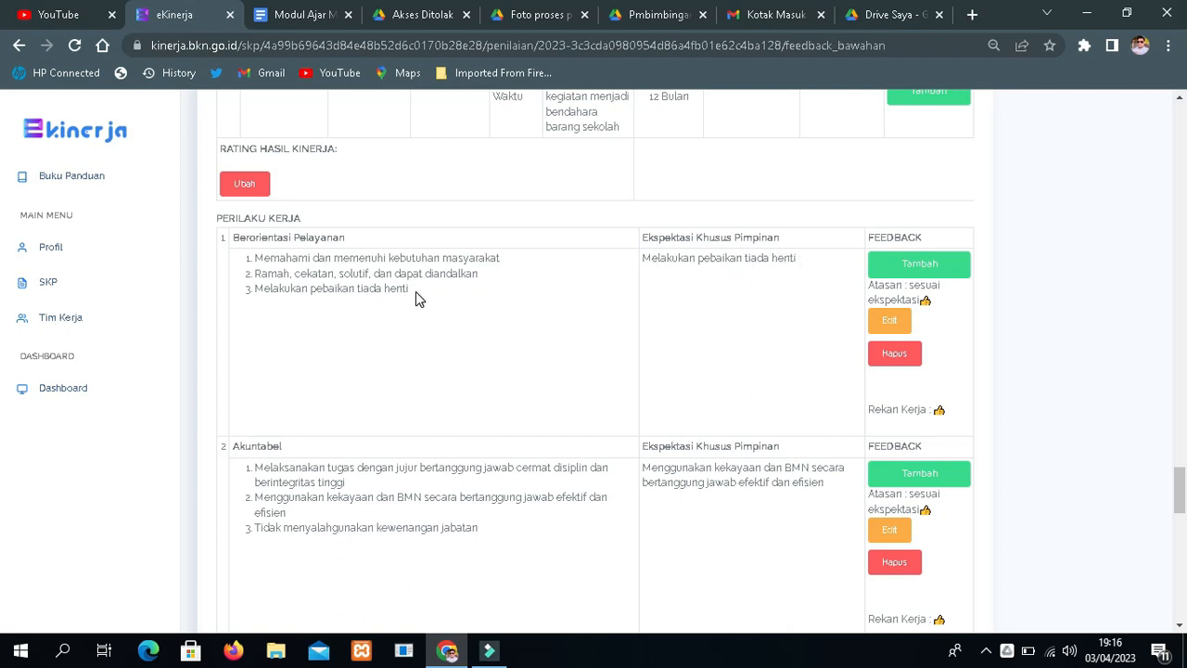
{"action": "left_click_drag", "start_coordinate": [424, 296], "coordinate": [269, 290]}
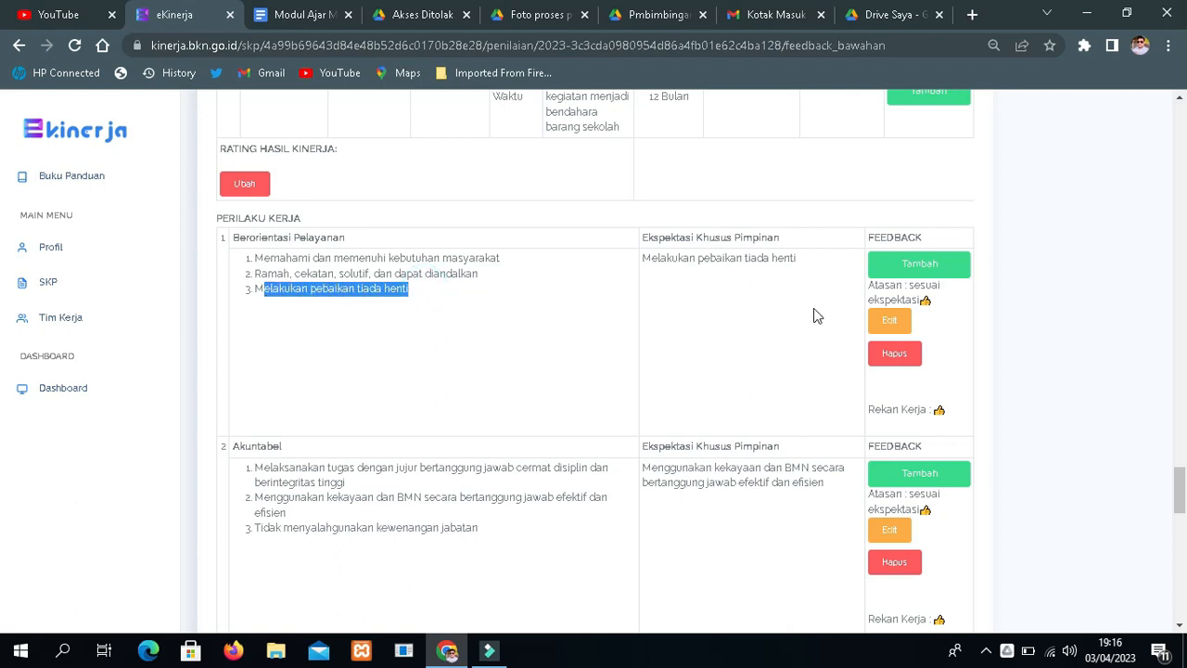
{"action": "left_click", "coordinate": [734, 292]}
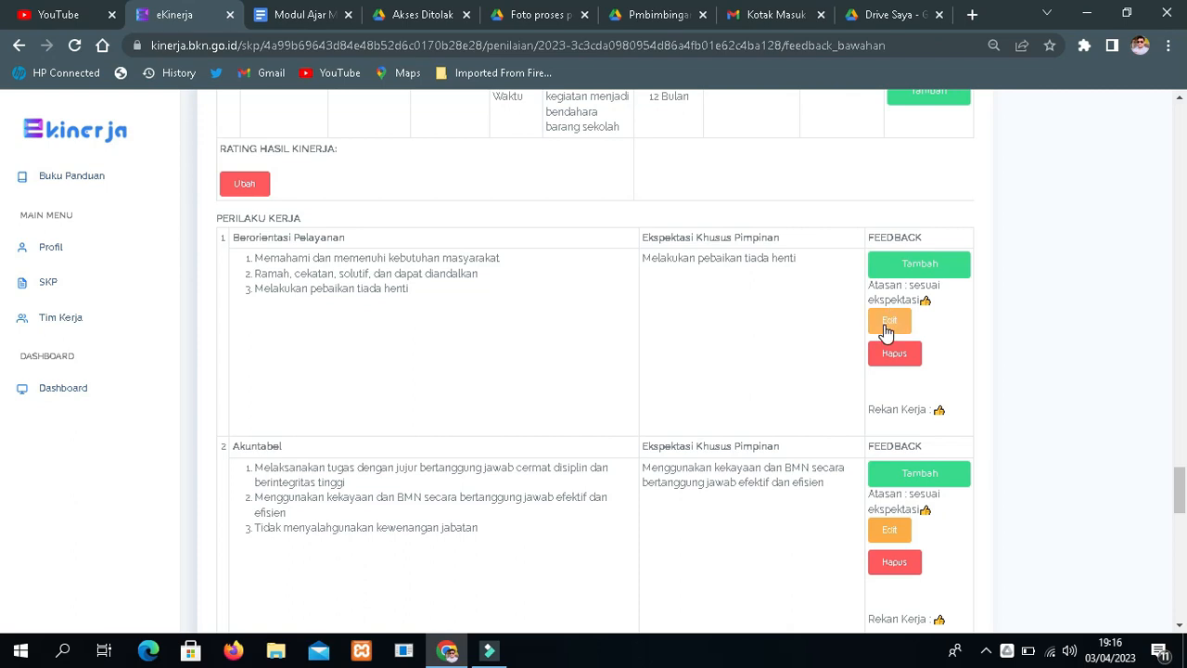
- View the feedback suggestions in the Berorientasi Pelayanan feedback form, and close it without adding any
{"action": "left_click", "coordinate": [917, 274]}
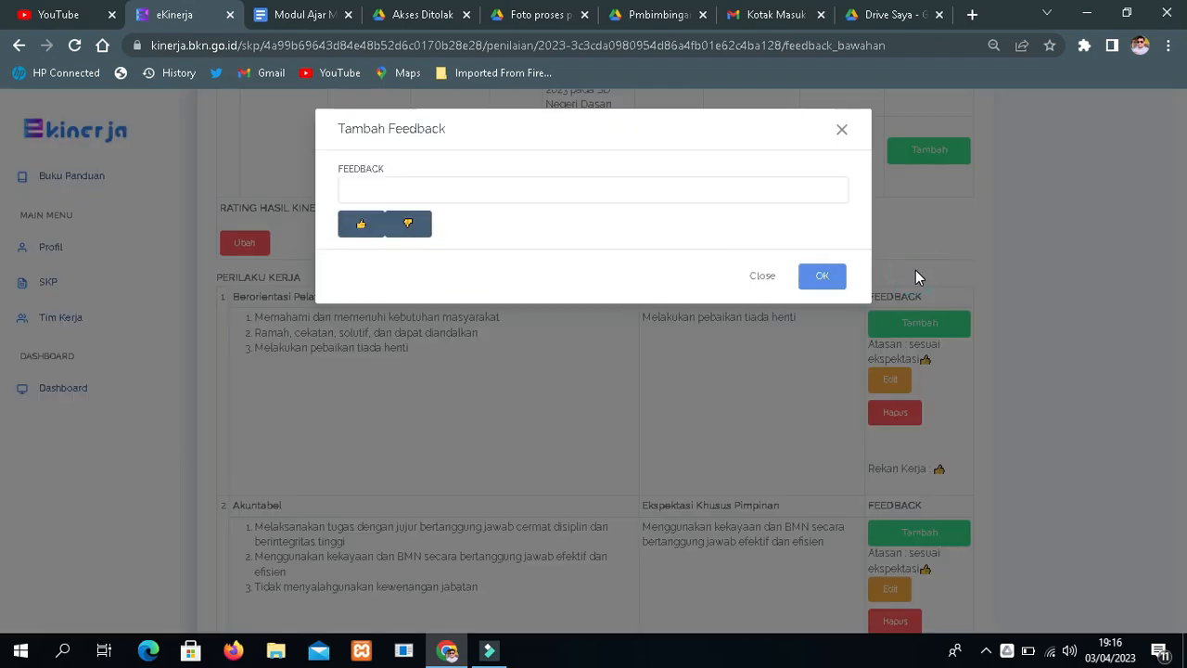
{"action": "left_click", "coordinate": [401, 196]}
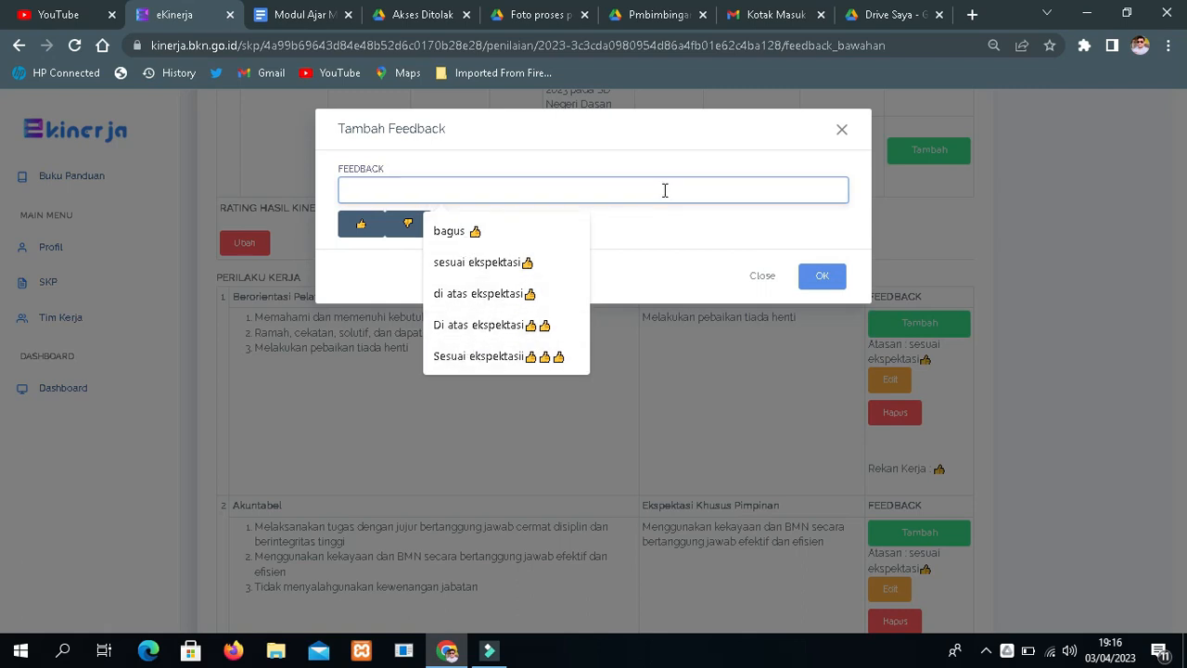
{"action": "left_click", "coordinate": [756, 278]}
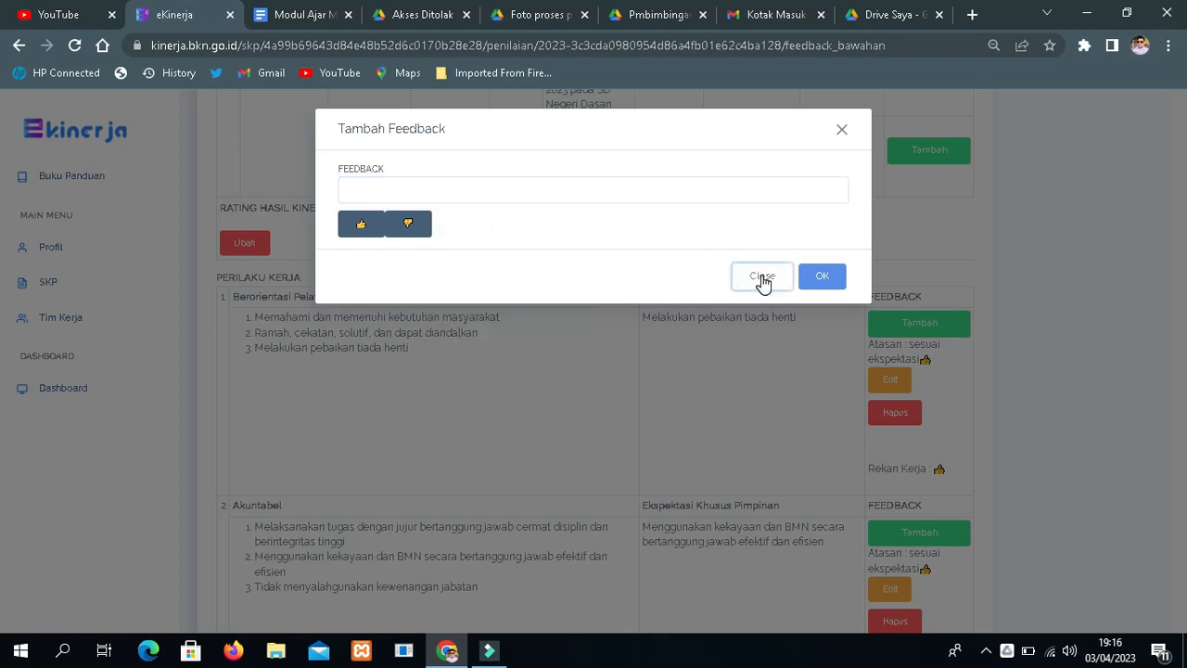
- Review the feedback for the remaining work behaviours down to Kolaboratif, and check the Rating Perilaku Kerja form without changing it
{"action": "scroll", "coordinate": [917, 382], "scroll_direction": "down", "scroll_amount": 5}
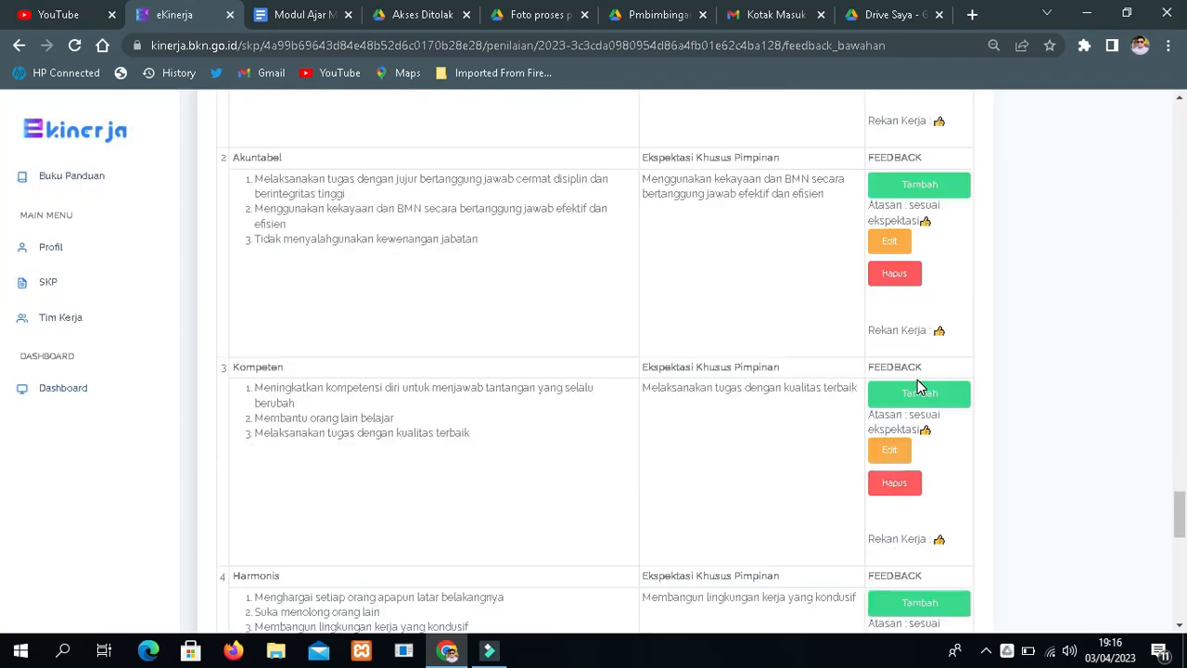
{"action": "scroll", "coordinate": [917, 387], "scroll_direction": "down", "scroll_amount": 10}
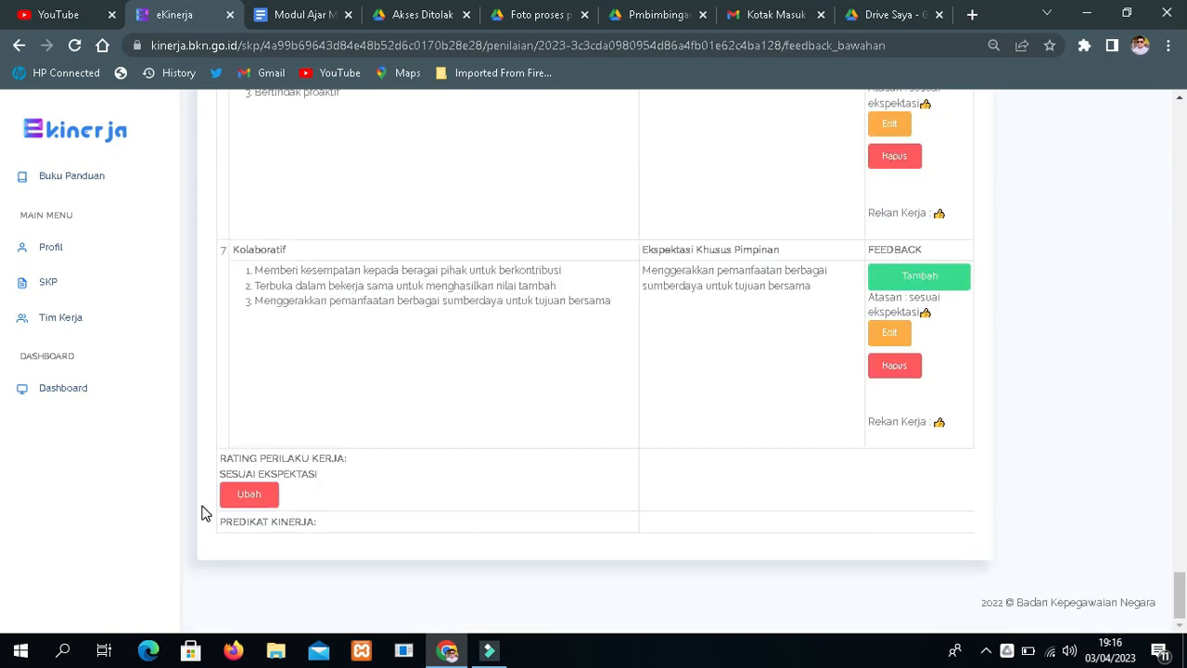
{"action": "left_click", "coordinate": [257, 499]}
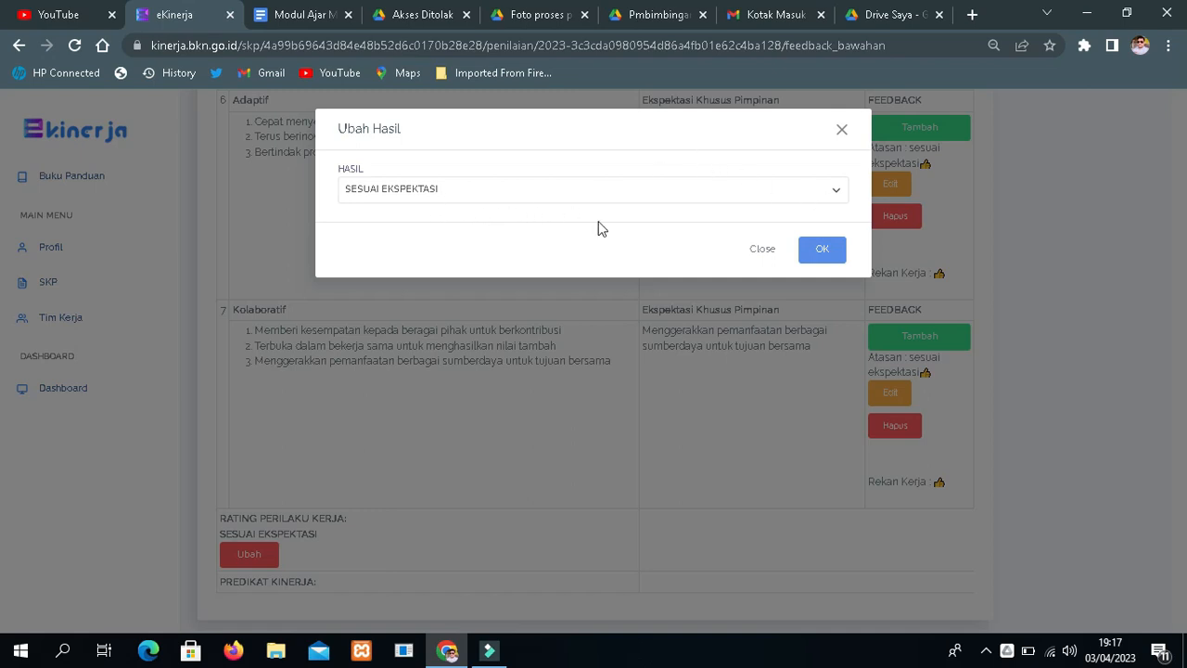
{"action": "left_click", "coordinate": [768, 260]}
{"action": "scroll", "coordinate": [630, 528], "scroll_direction": "down", "scroll_amount": 1}
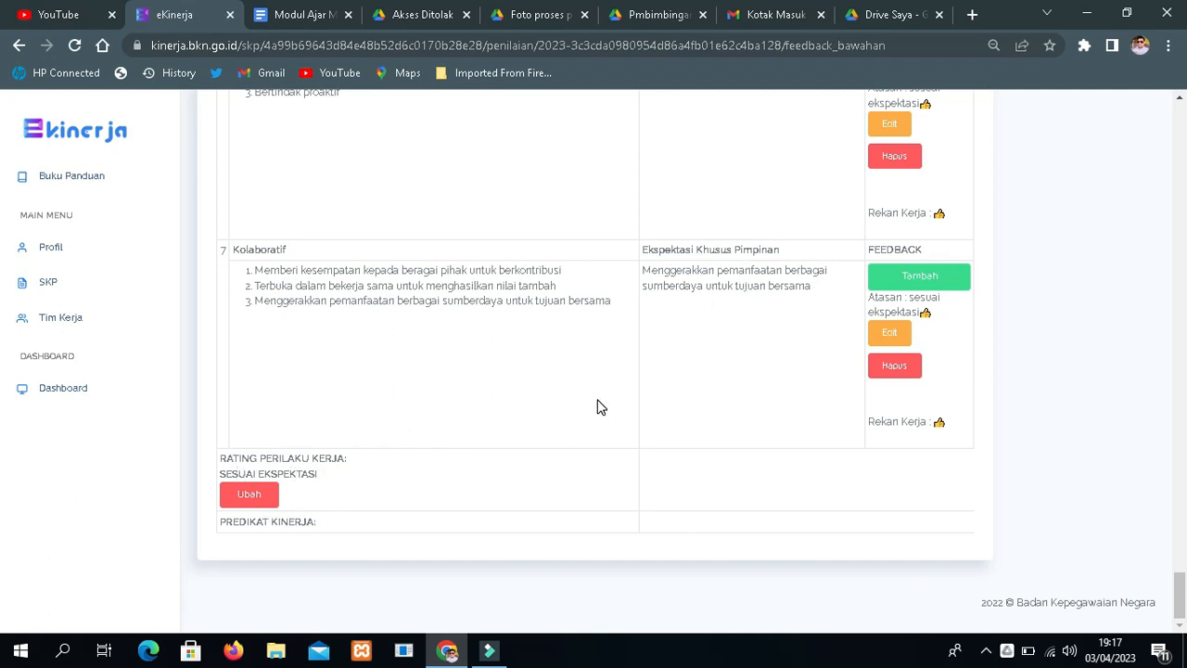
- Return to Rating Hasil Kinerja and check its rating choices again, leaving the rating unset
{"action": "scroll", "coordinate": [601, 406], "scroll_direction": "up", "scroll_amount": 15}
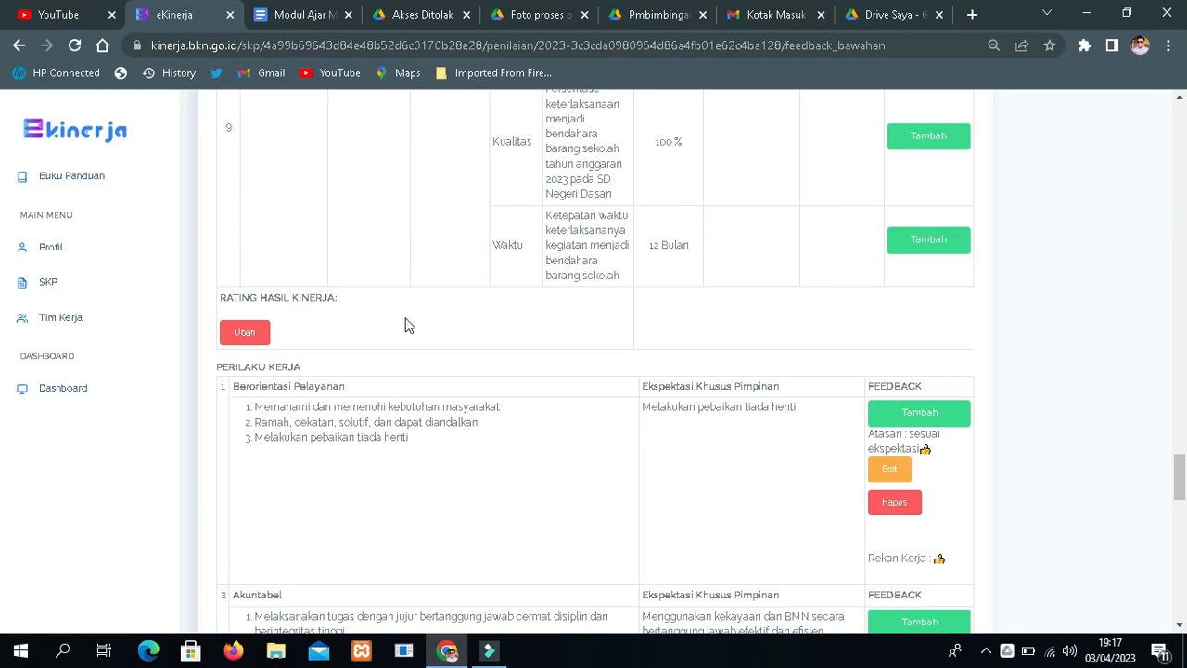
{"action": "left_click", "coordinate": [257, 340]}
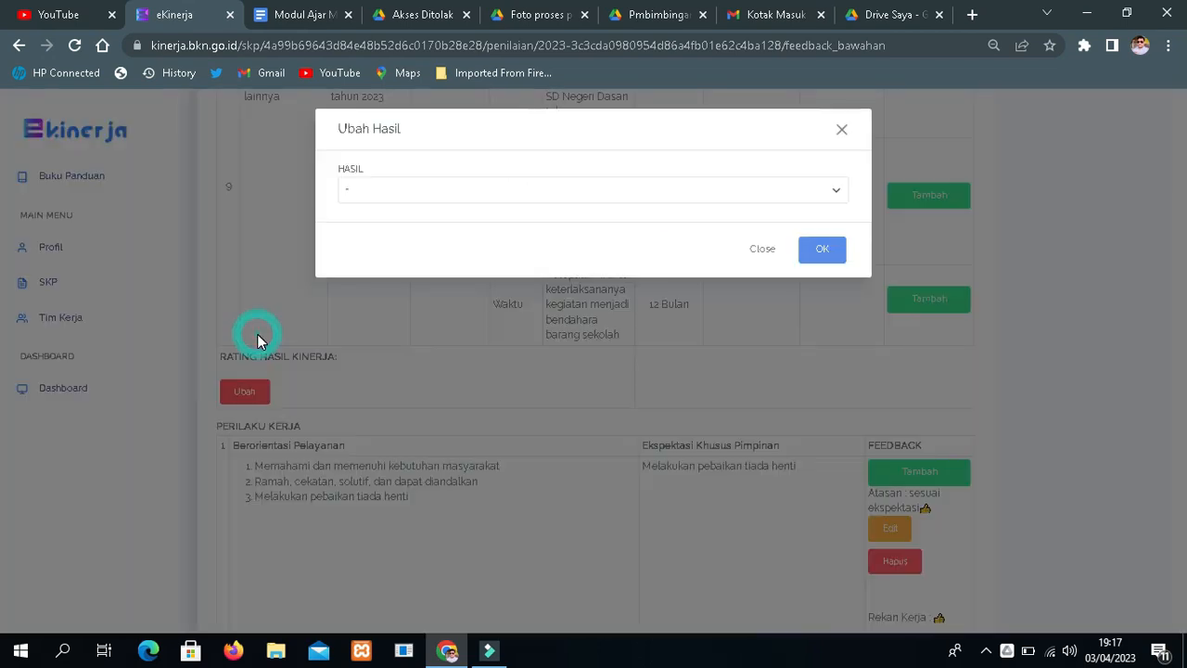
{"action": "left_click", "coordinate": [387, 195]}
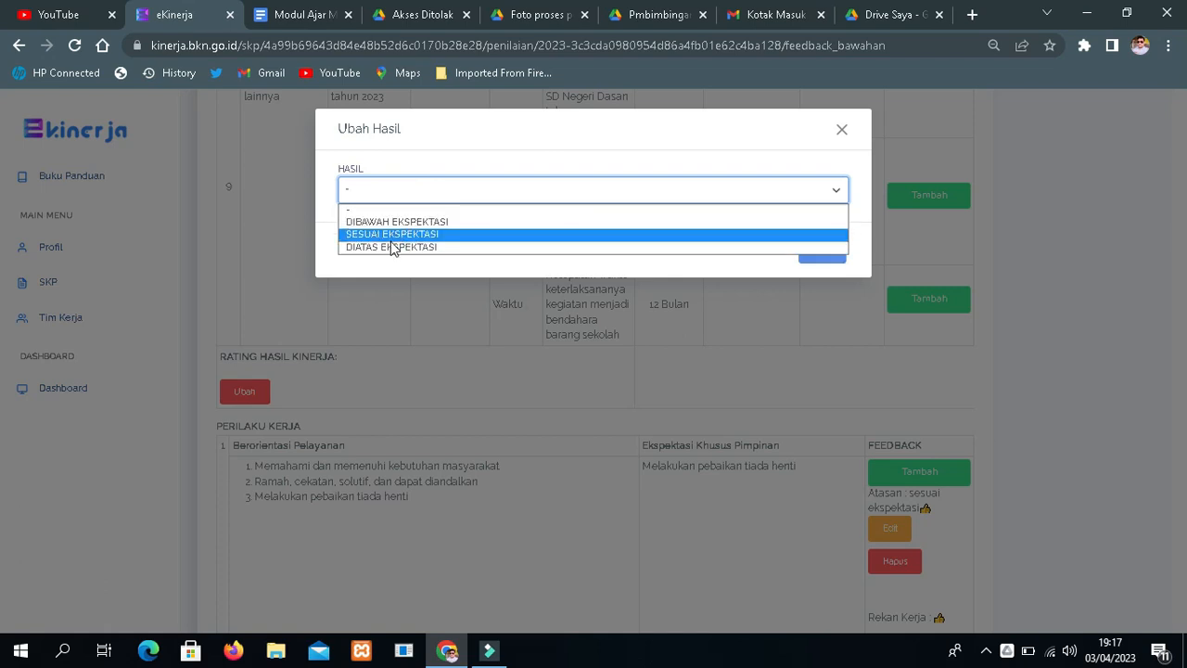
{"action": "left_click", "coordinate": [847, 312]}
- Look back over the work results from the last one up to the employee and assessor details and the SKP status
{"action": "scroll", "coordinate": [728, 386], "scroll_direction": "up", "scroll_amount": 15}
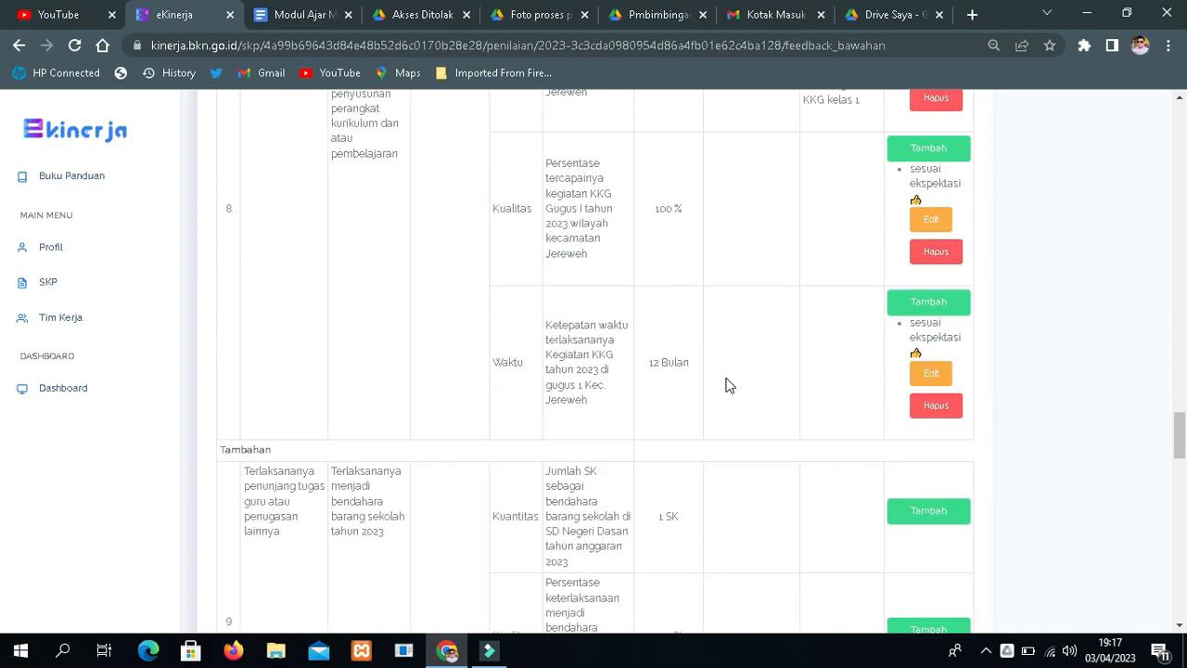
{"action": "scroll", "coordinate": [728, 386], "scroll_direction": "up", "scroll_amount": 15}
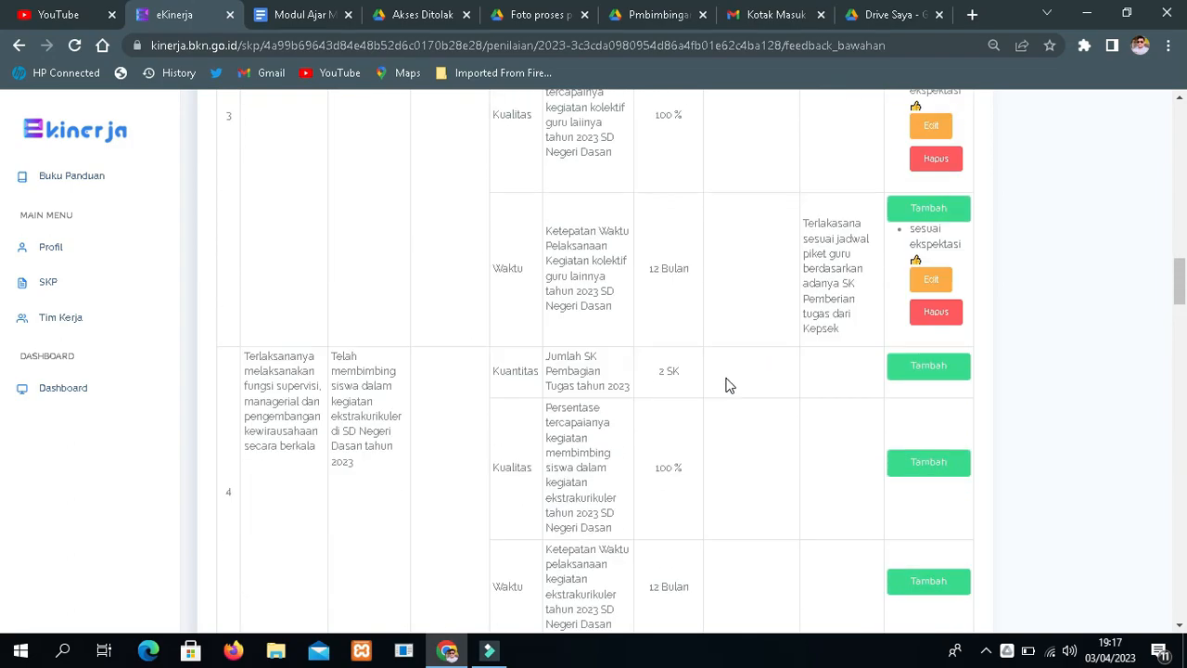
{"action": "scroll", "coordinate": [728, 386], "scroll_direction": "up", "scroll_amount": 3}
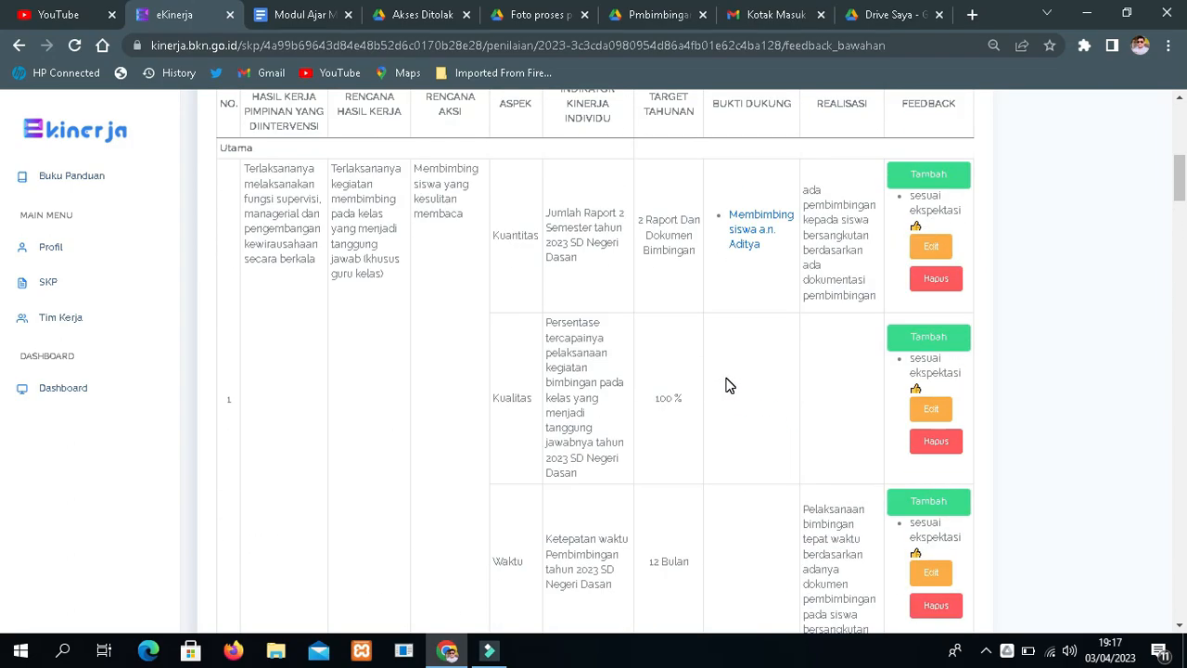
{"action": "scroll", "coordinate": [728, 385], "scroll_direction": "up", "scroll_amount": 3}
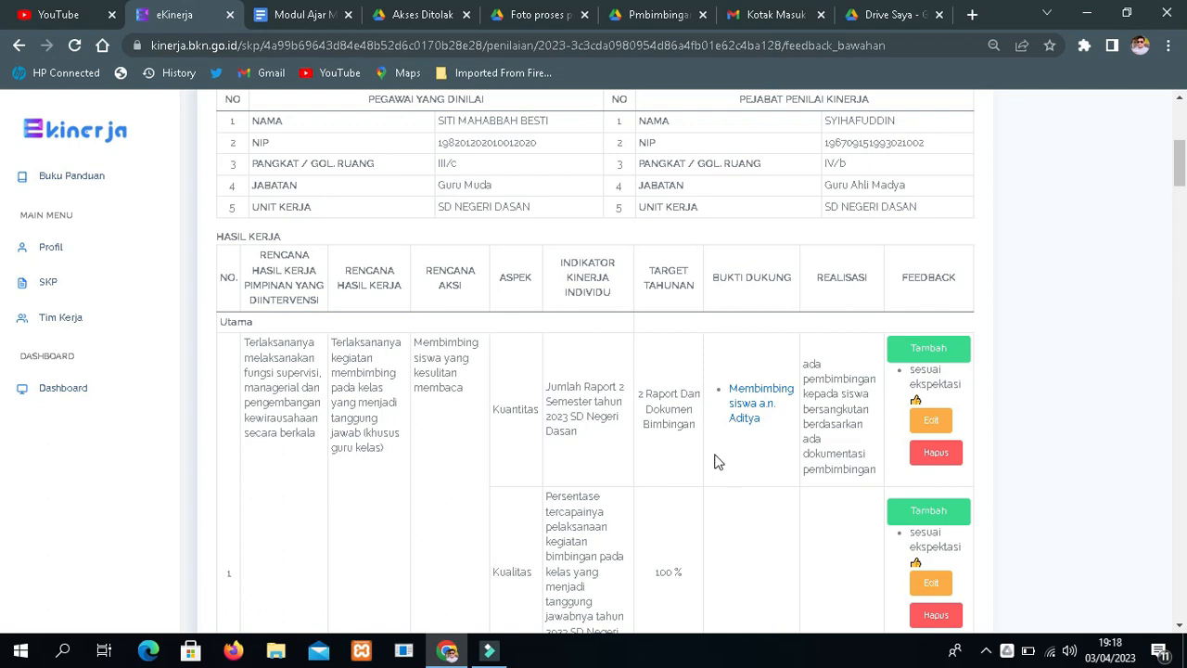
{"action": "scroll", "coordinate": [711, 463], "scroll_direction": "up", "scroll_amount": 3}
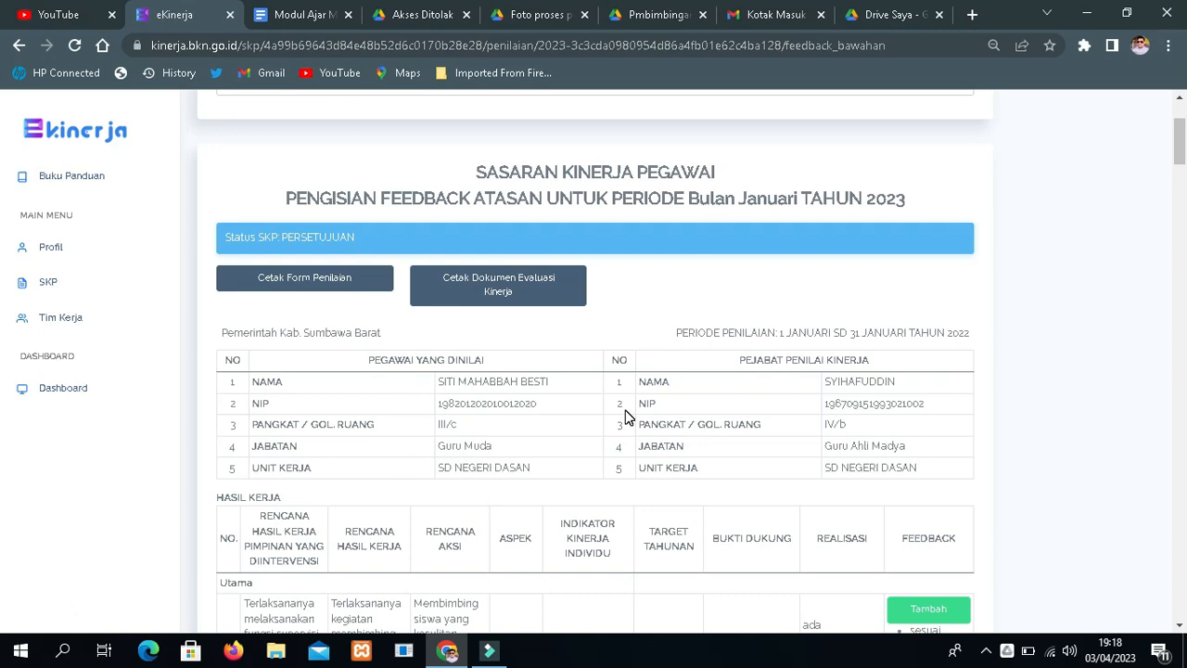
{"action": "scroll", "coordinate": [625, 410], "scroll_direction": "up", "scroll_amount": 1}
{"action": "scroll", "coordinate": [625, 417], "scroll_direction": "down", "scroll_amount": 2}
{"action": "scroll", "coordinate": [403, 334], "scroll_direction": "up", "scroll_amount": 2}
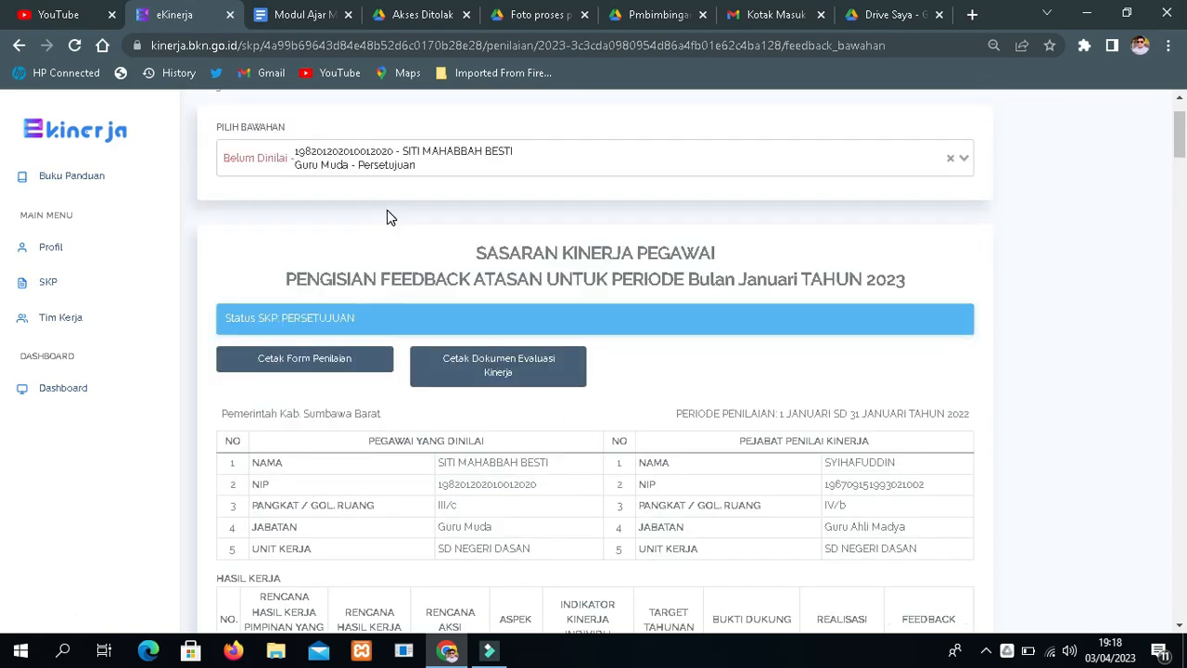
- View the assessment status of the subordinates in the Pilih Bawahan list, and keep the same Guru Muda subordinate selected
{"action": "left_click", "coordinate": [411, 150]}
{"action": "left_click", "coordinate": [491, 214]}
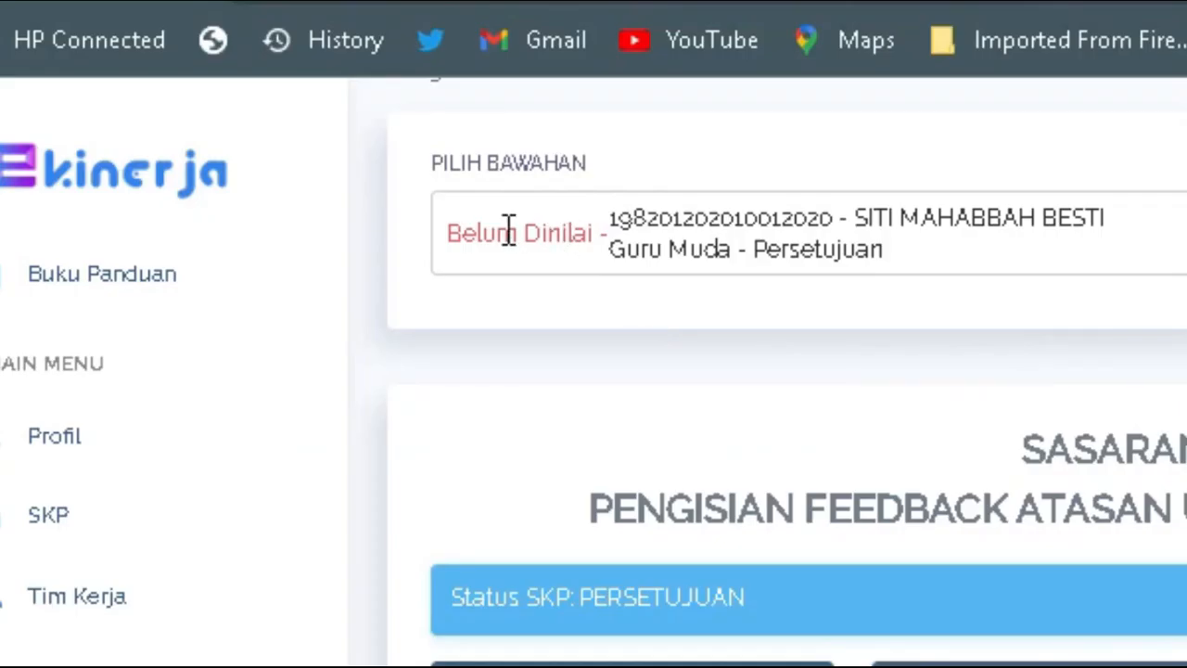
{"action": "left_click", "coordinate": [593, 232]}
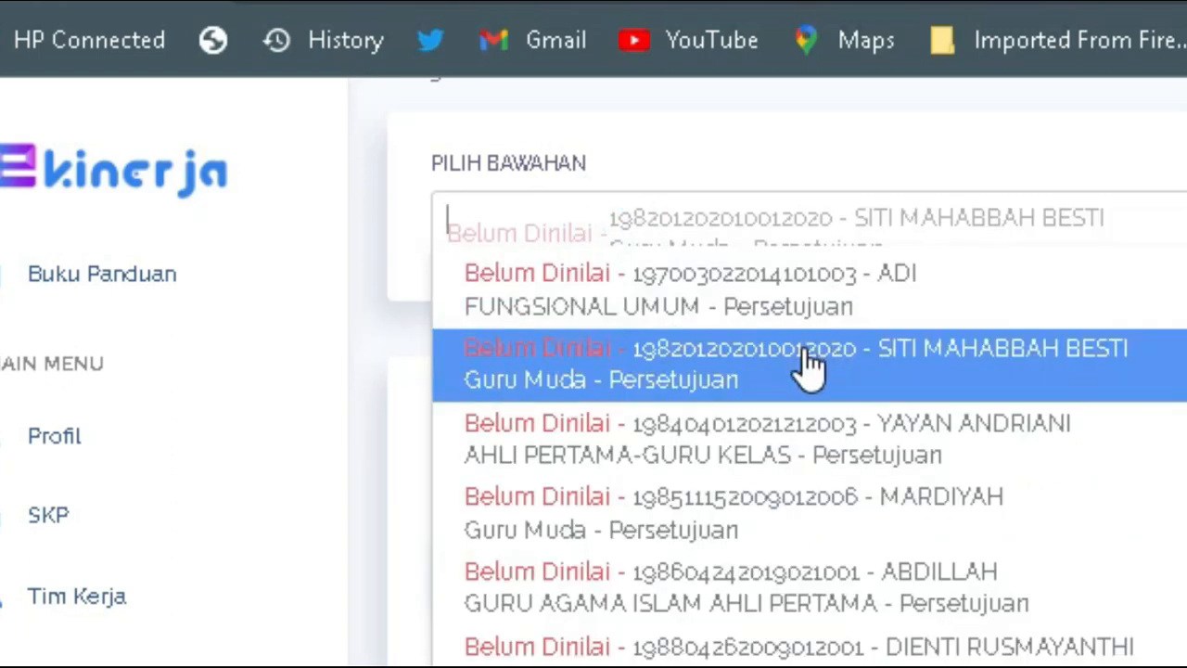
{"action": "left_click", "coordinate": [802, 353]}
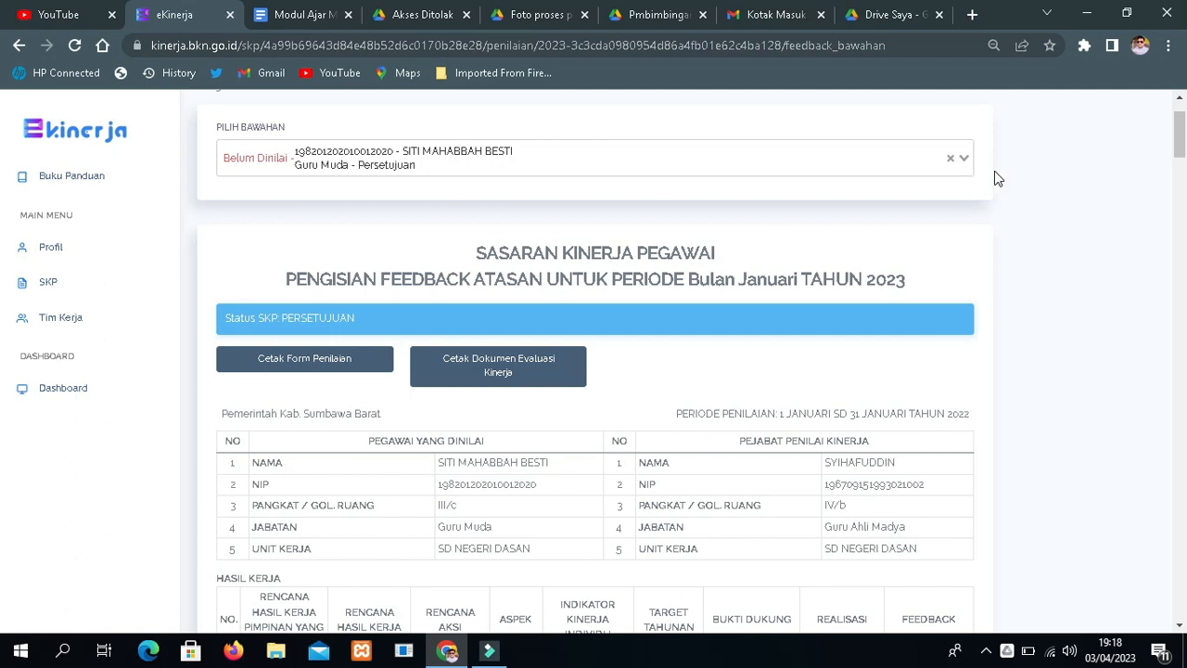
{"action": "scroll", "coordinate": [1026, 179], "scroll_direction": "up", "scroll_amount": 1}
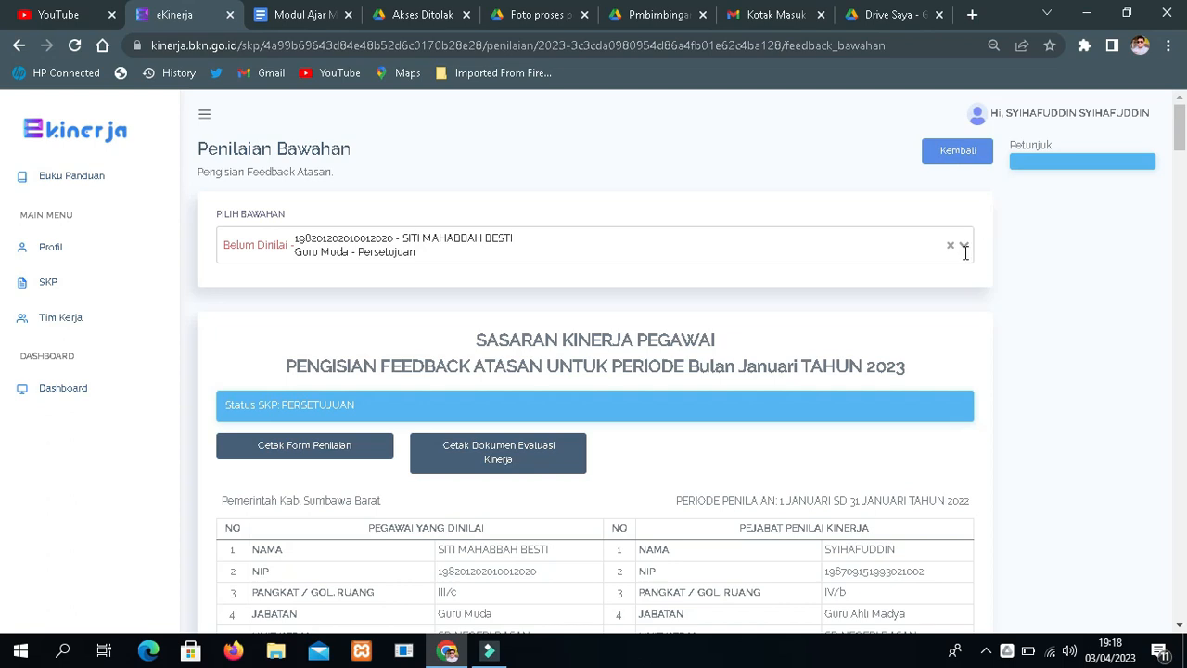
- Highlight the assessment period dates above the employee details and generate the Dokumen Evaluasi Kinerja for the subordinate
{"action": "scroll", "coordinate": [964, 252], "scroll_direction": "down", "scroll_amount": 1}
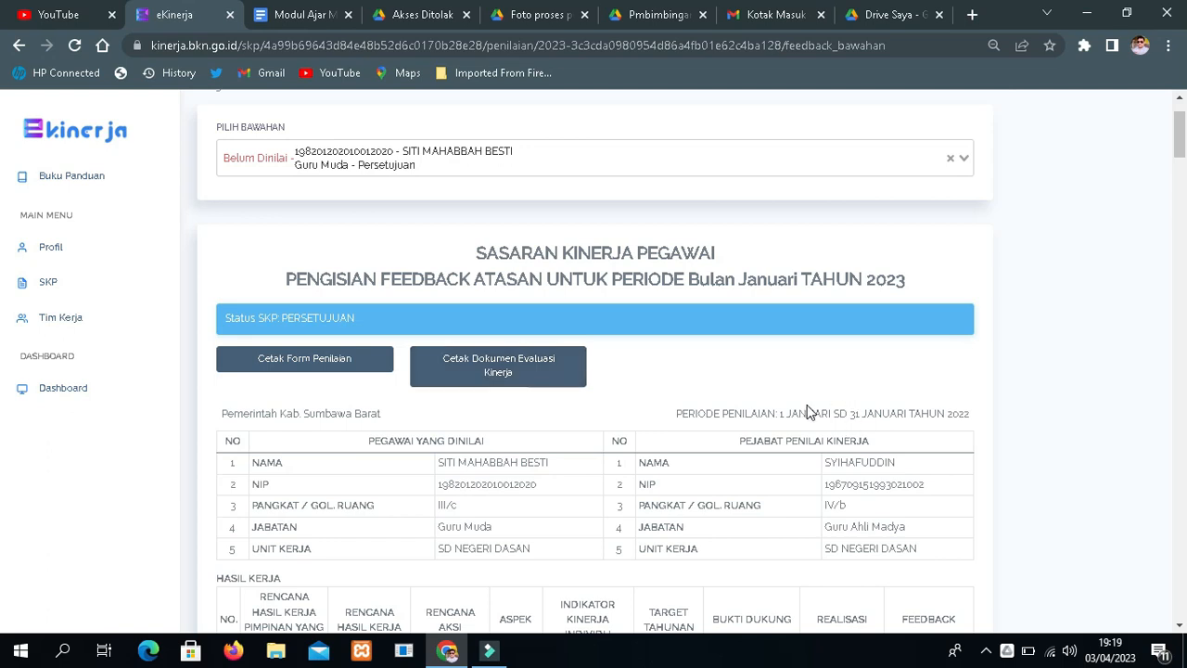
{"action": "left_click", "coordinate": [779, 413]}
{"action": "left_click_drag", "start_coordinate": [797, 419], "coordinate": [974, 430]}
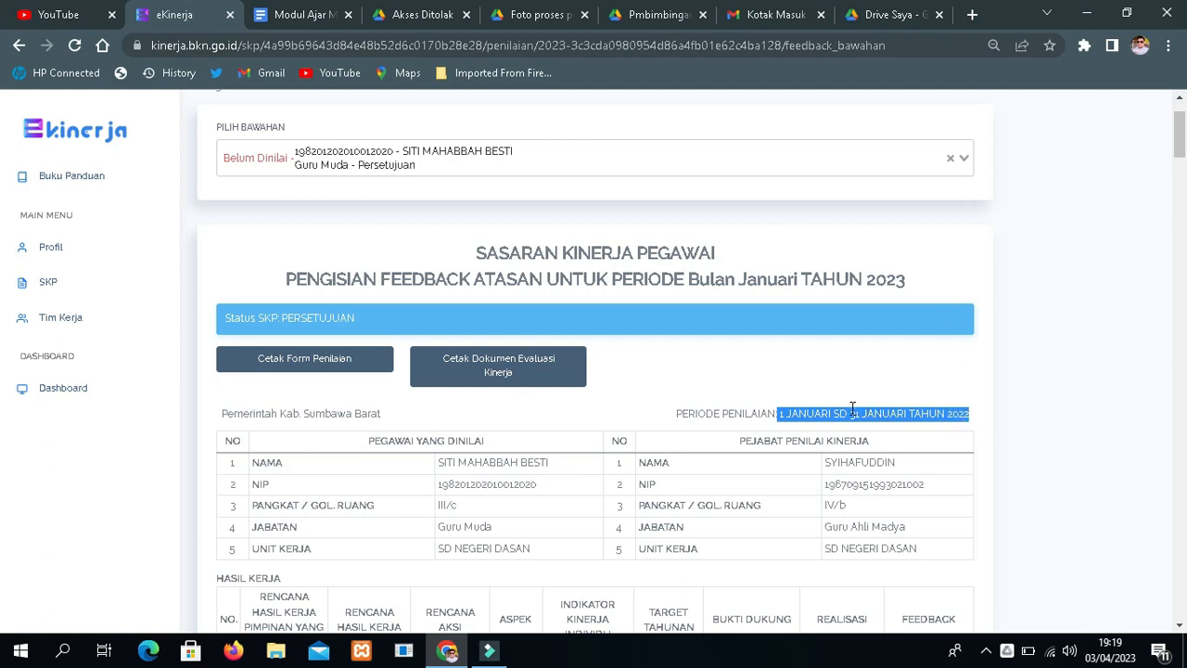
{"action": "left_click", "coordinate": [499, 373]}
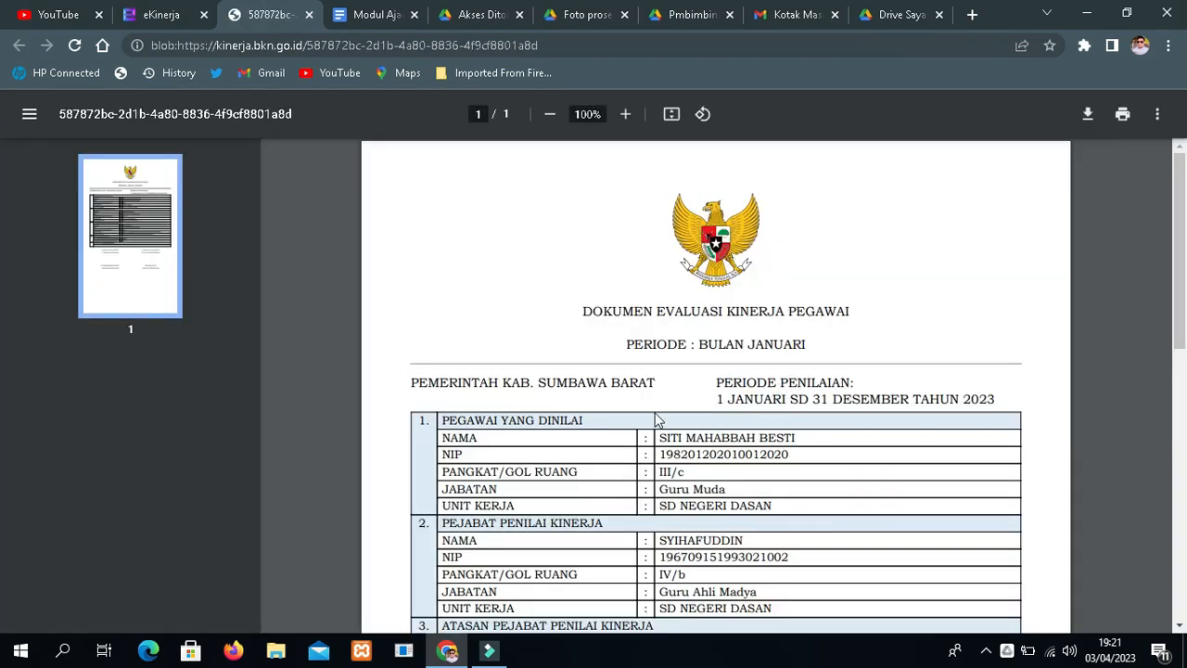
- Look through the generated Dokumen Evaluasi Kinerja Pegawai and highlight the month given as its period
{"action": "scroll", "coordinate": [757, 363], "scroll_direction": "down", "scroll_amount": 4}
{"action": "scroll", "coordinate": [751, 425], "scroll_direction": "up", "scroll_amount": 4}
{"action": "left_click_drag", "start_coordinate": [697, 344], "coordinate": [812, 344]}
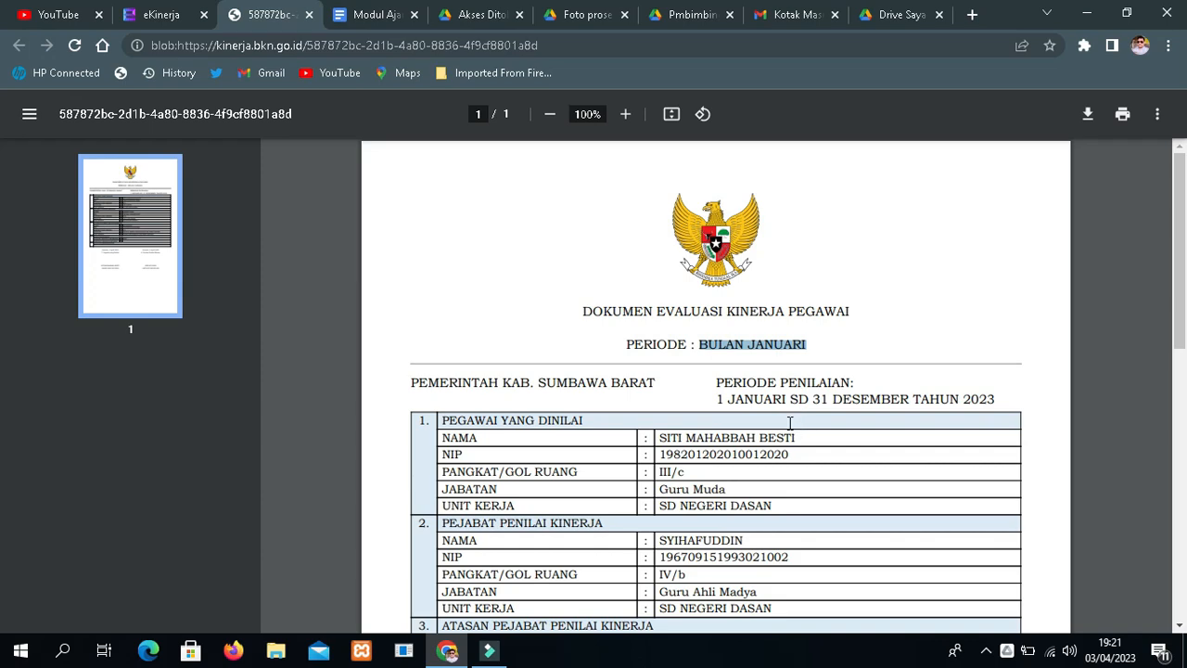
- Review the evaluation document's employee, assessor and assessor's superior details, along with the Evaluasi Kinerja, Catatan/Rekomendasi and signature sections
{"action": "scroll", "coordinate": [789, 422], "scroll_direction": "down", "scroll_amount": 3}
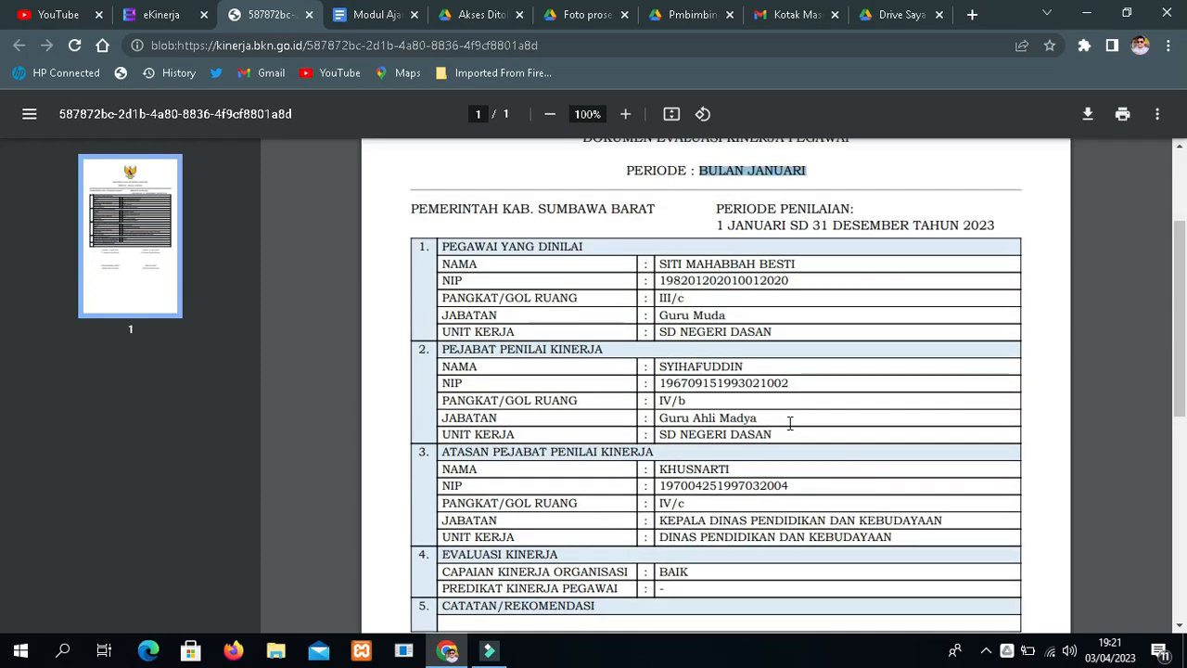
{"action": "scroll", "coordinate": [789, 422], "scroll_direction": "down", "scroll_amount": 4}
{"action": "scroll", "coordinate": [790, 423], "scroll_direction": "up", "scroll_amount": 3}
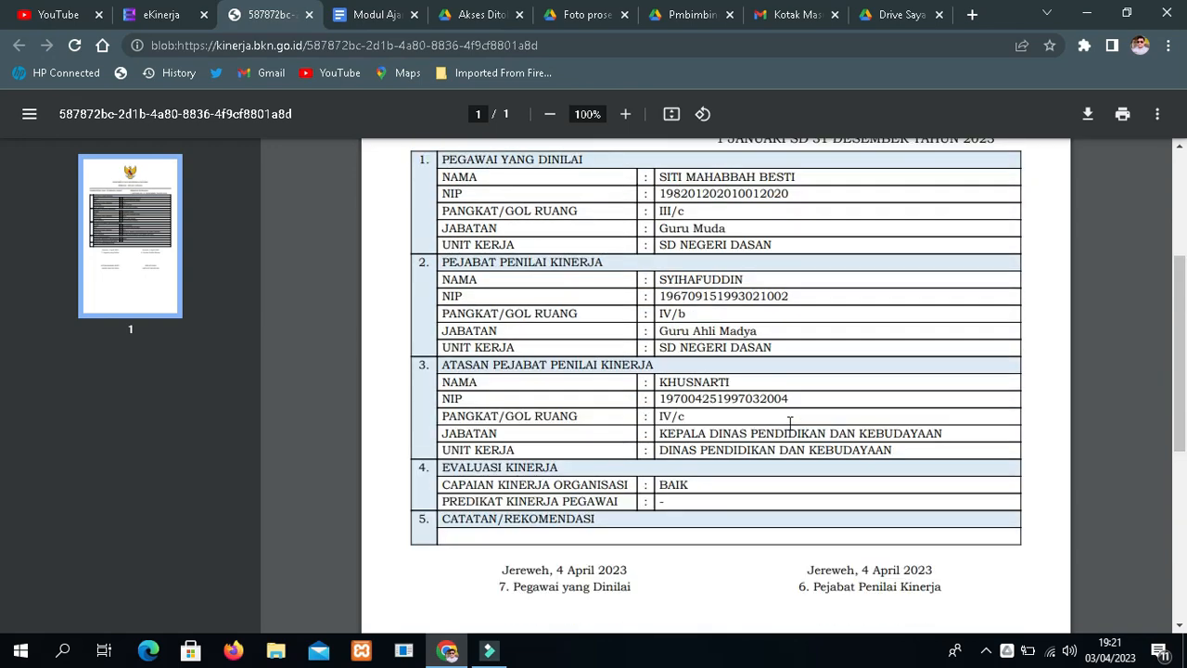
{"action": "scroll", "coordinate": [789, 423], "scroll_direction": "down", "scroll_amount": 1}
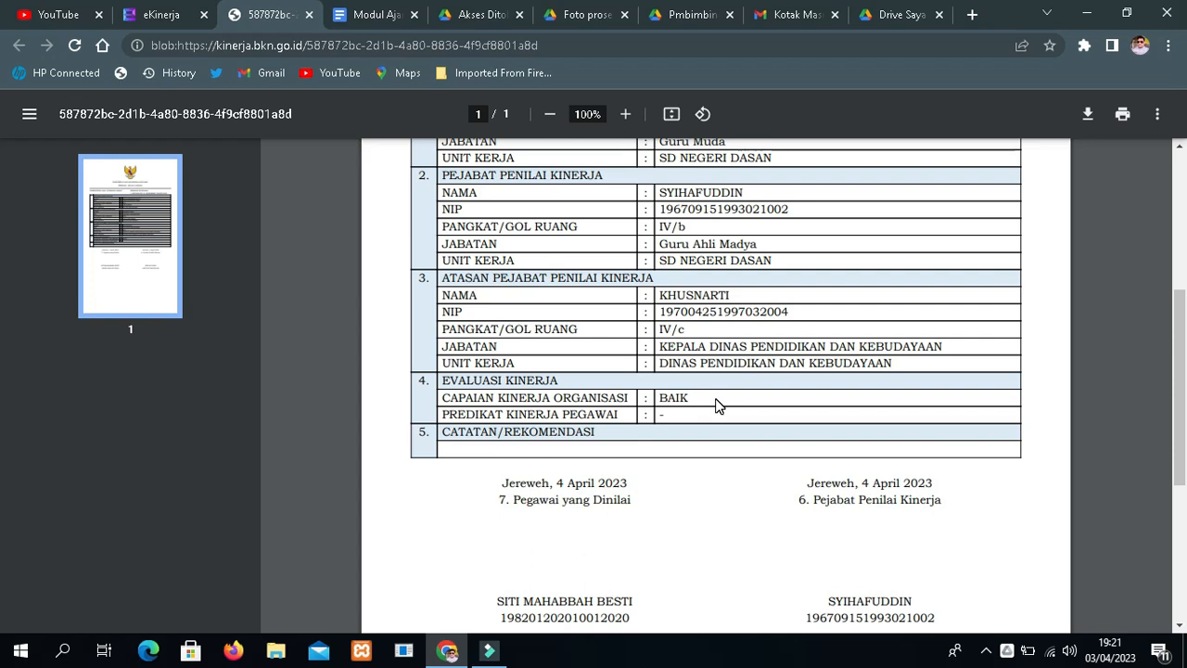
{"action": "scroll", "coordinate": [719, 406], "scroll_direction": "up", "scroll_amount": 2}
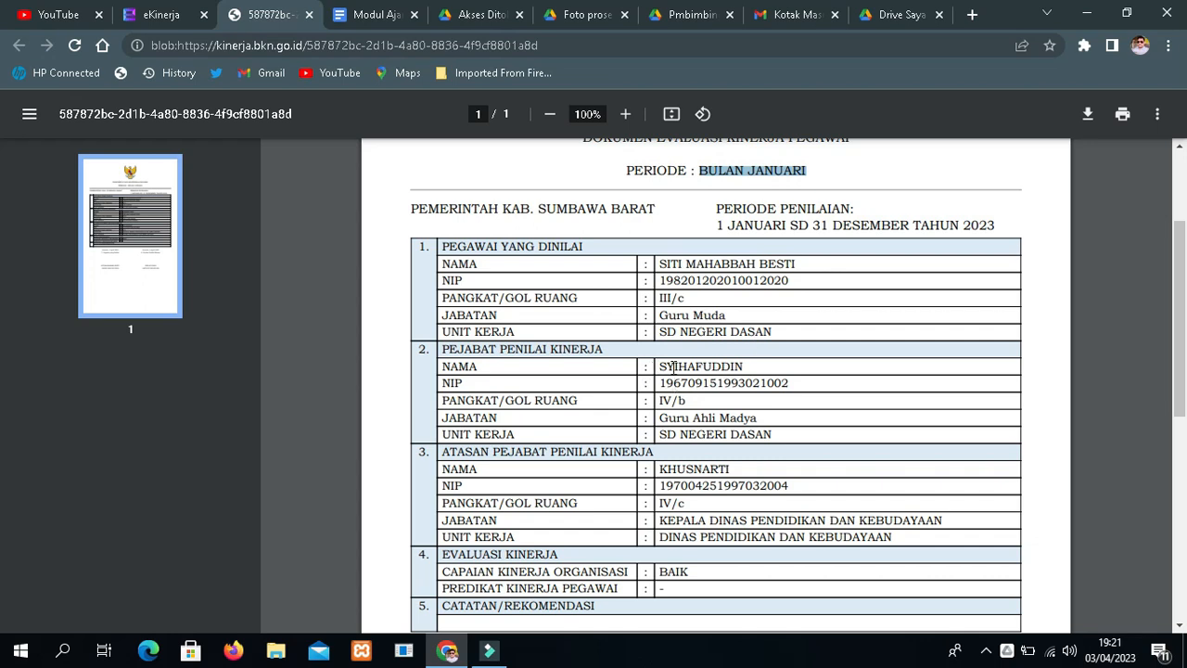
{"action": "scroll", "coordinate": [756, 371], "scroll_direction": "down", "scroll_amount": 1}
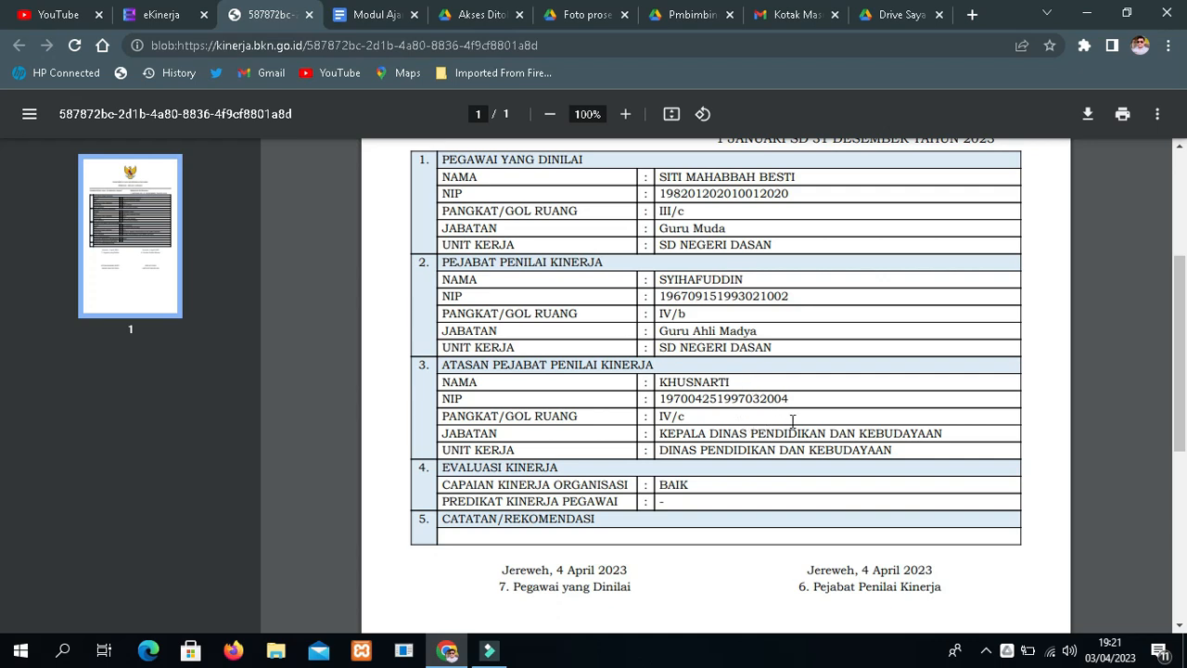
{"action": "scroll", "coordinate": [793, 420], "scroll_direction": "up", "scroll_amount": 3}
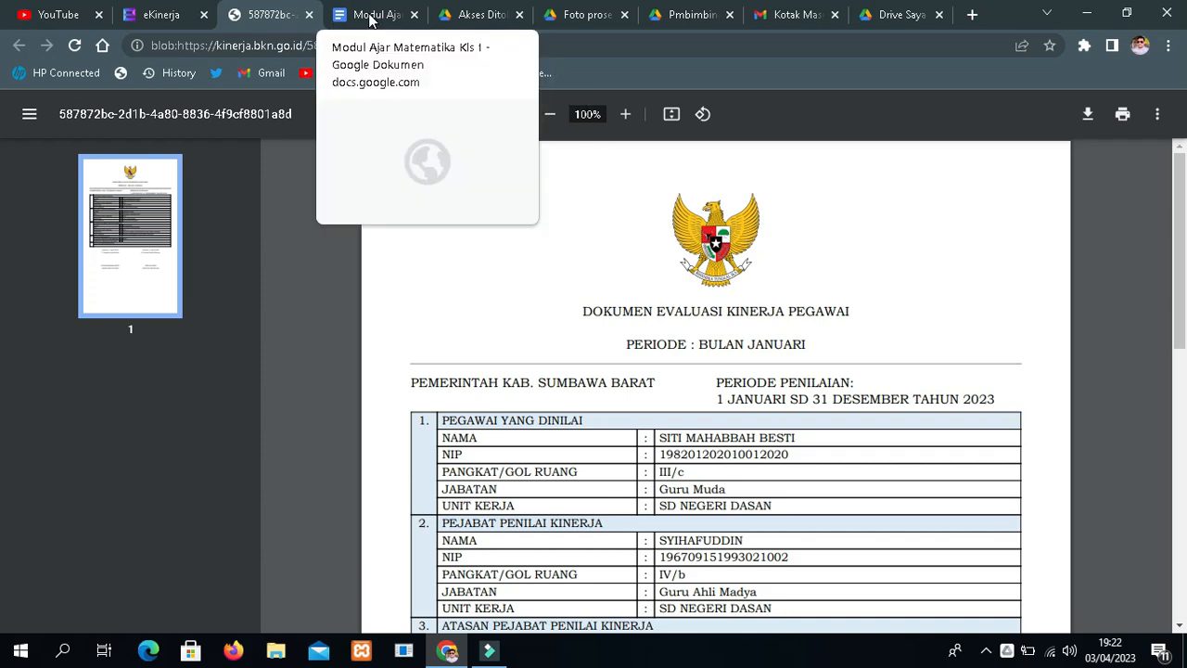
- Go back from the subordinate's feedback page in eKinerja to the Penilaian SKP overview and look over the Bulan Januari entry
{"action": "key", "text": "ctrl+shift+Tab"}
{"action": "left_click", "coordinate": [842, 127]}
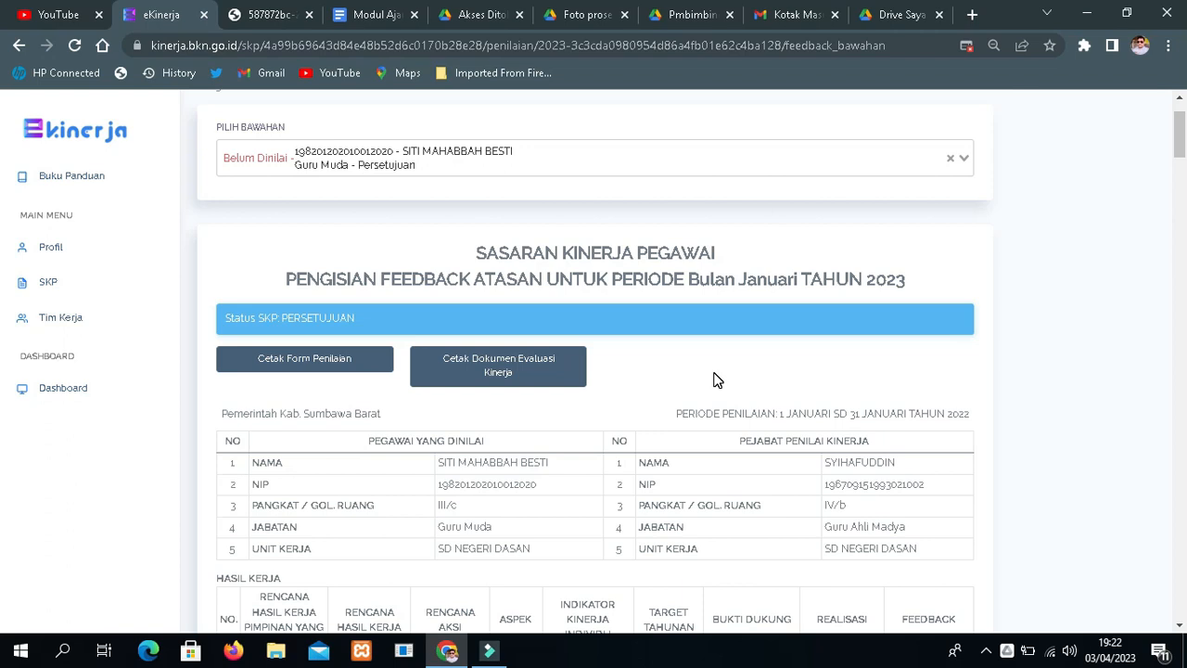
{"action": "scroll", "coordinate": [798, 237], "scroll_direction": "up", "scroll_amount": 1}
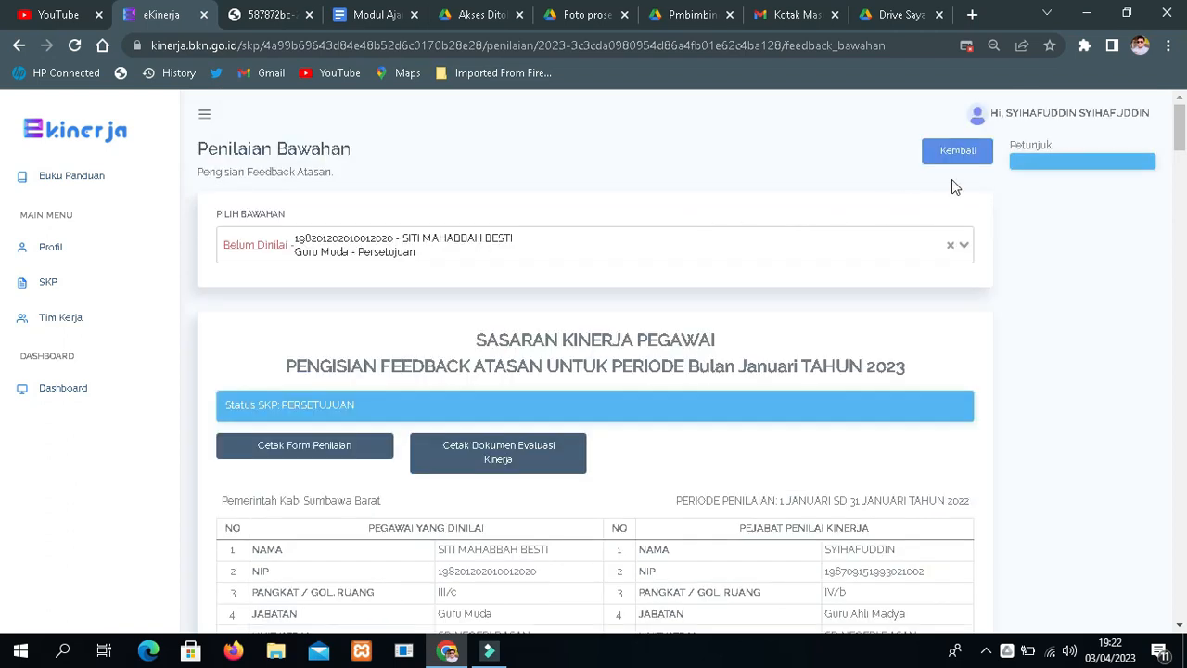
{"action": "left_click", "coordinate": [955, 151]}
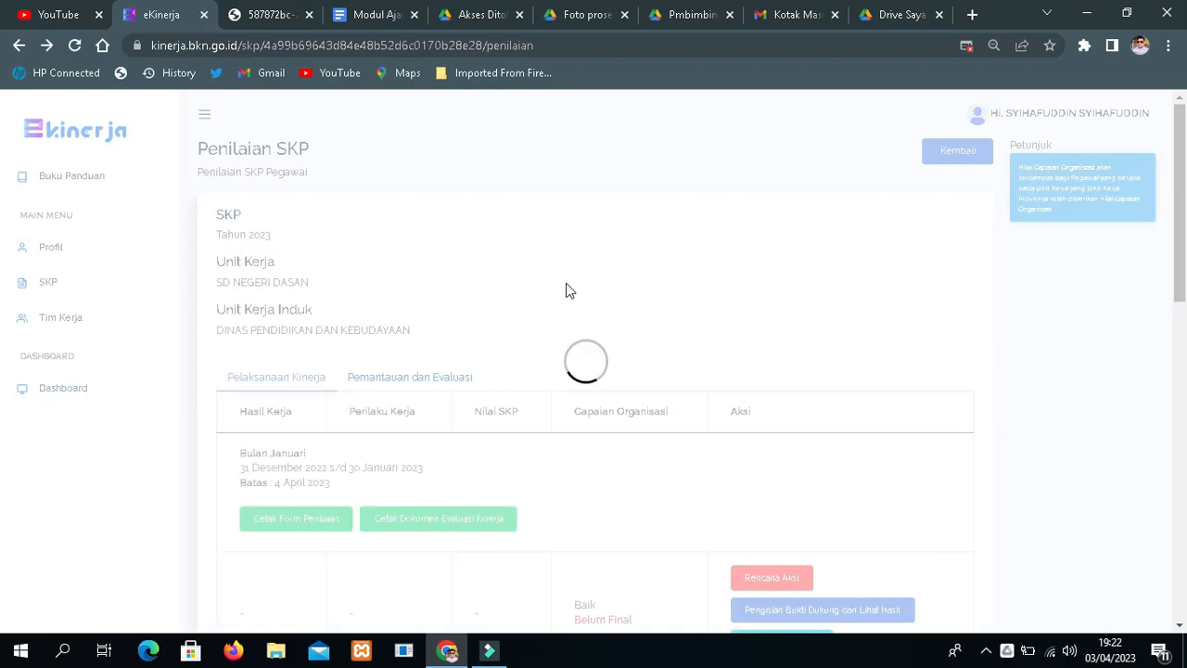
{"action": "scroll", "coordinate": [570, 291], "scroll_direction": "down", "scroll_amount": 2}
{"action": "scroll", "coordinate": [570, 291], "scroll_direction": "up", "scroll_amount": 2}
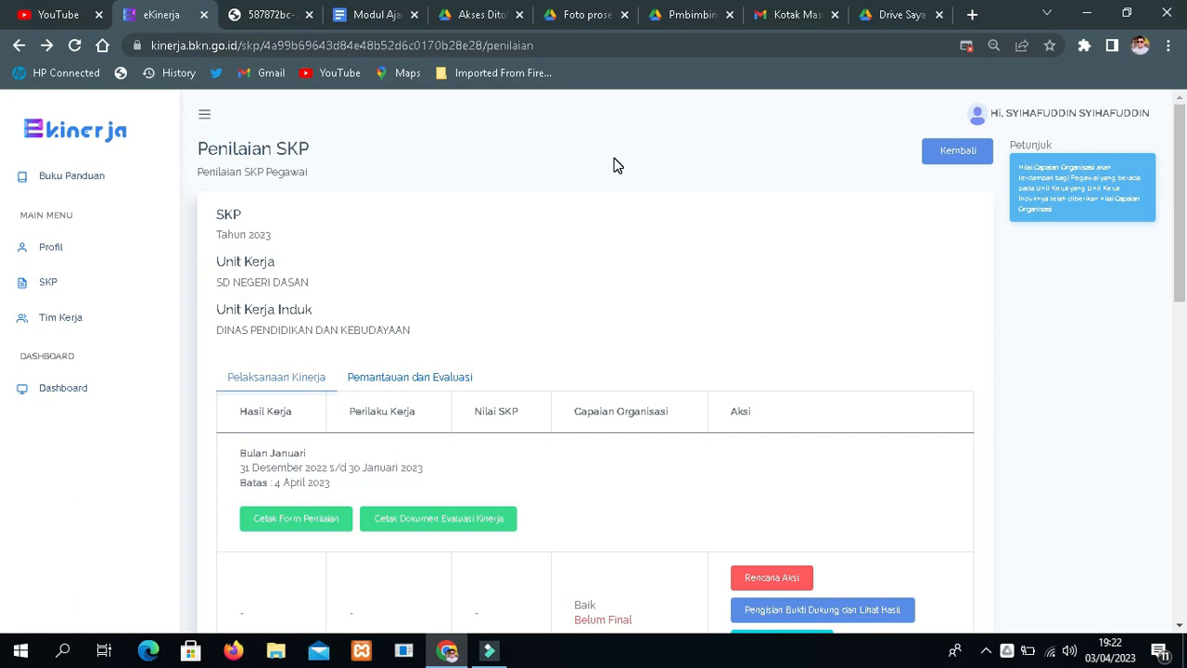
{"action": "scroll", "coordinate": [613, 164], "scroll_direction": "down", "scroll_amount": 1}
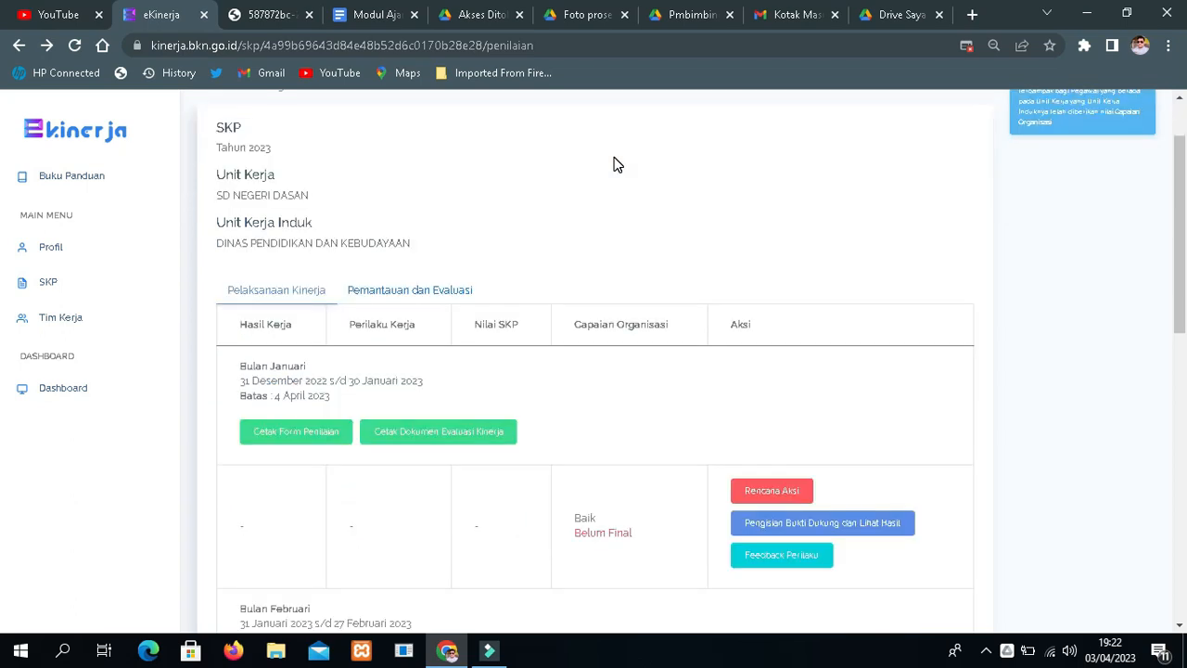
{"action": "scroll", "coordinate": [613, 164], "scroll_direction": "up", "scroll_amount": 1}
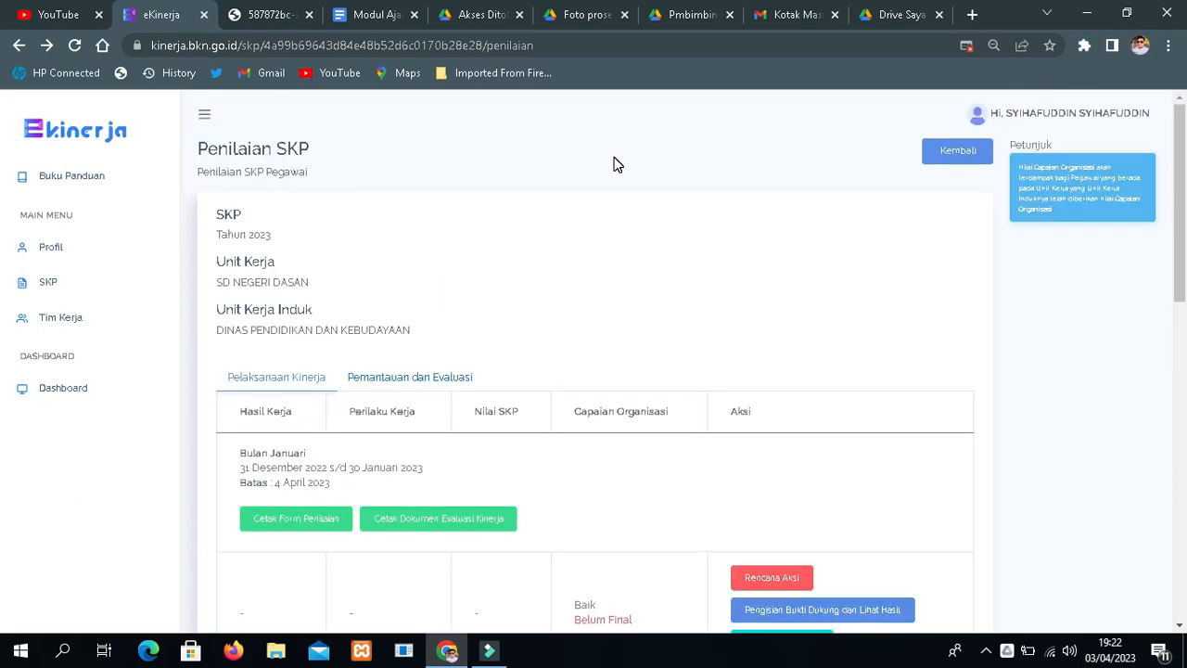